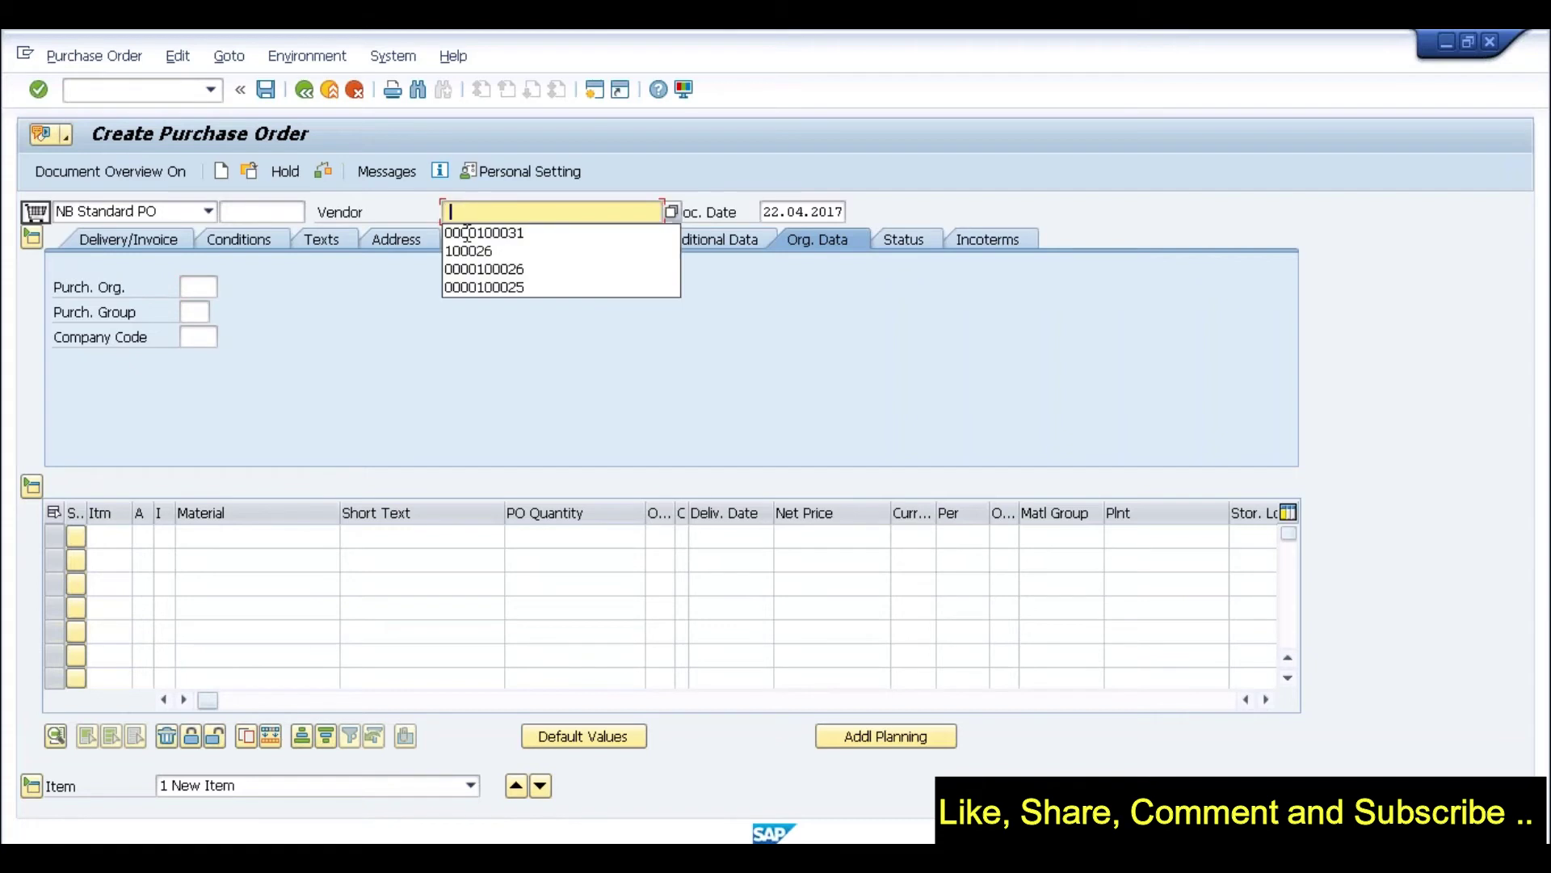
# - Fill the order header with the first vendor in the input history, purchasing organization SLOG, purchasing group 001 and company code SLOG
pyautogui.click(480, 234)
pyautogui.click(198, 286)
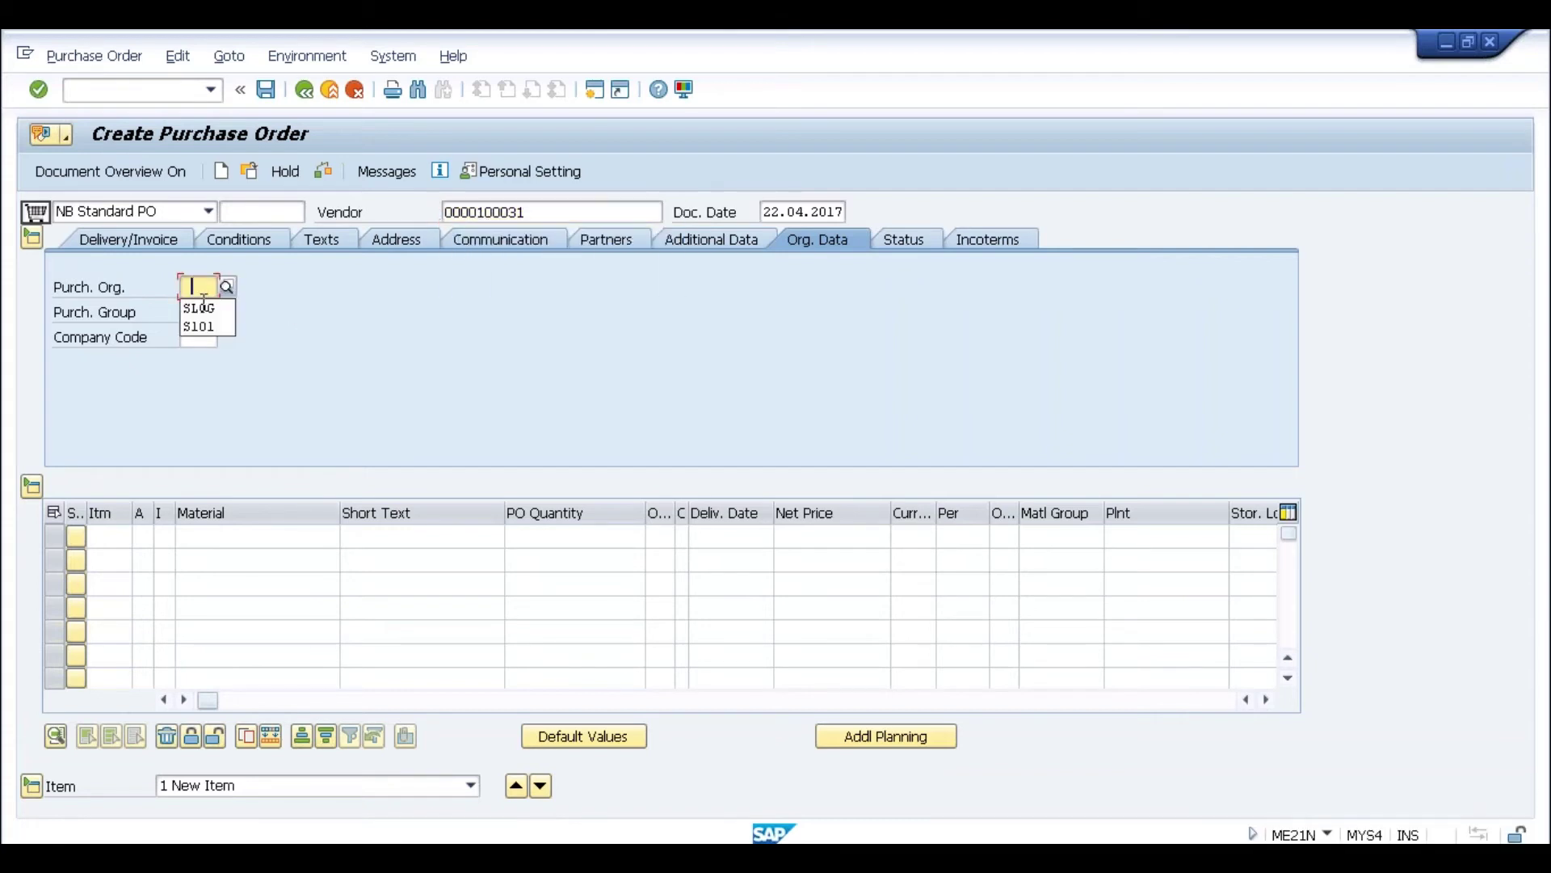
pyautogui.click(194, 306)
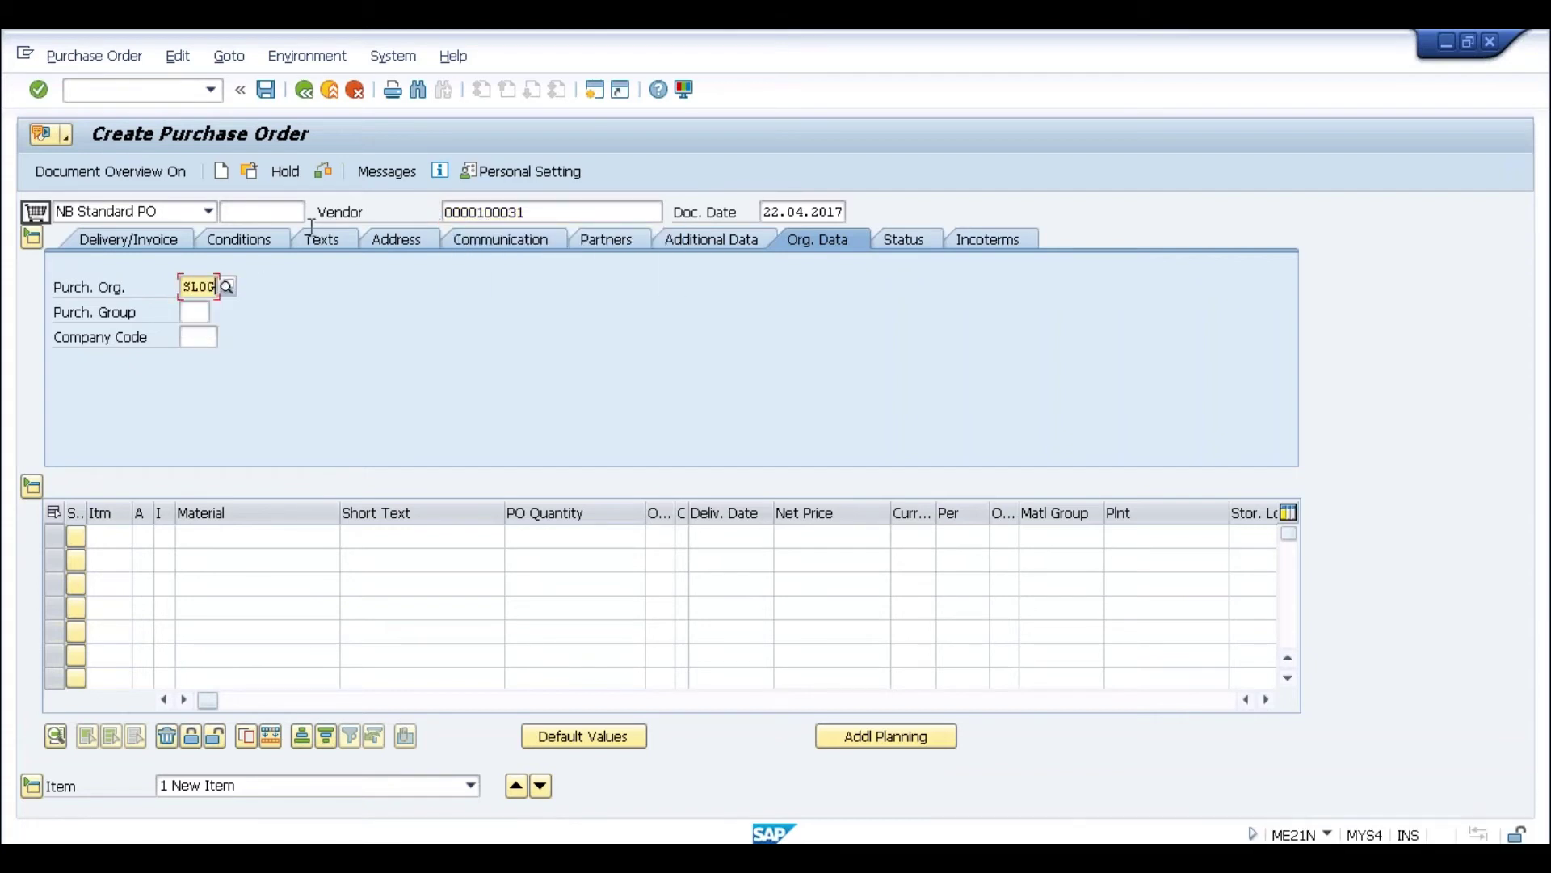
pyautogui.click(194, 312)
pyautogui.click(198, 332)
pyautogui.click(204, 336)
pyautogui.click(198, 356)
# - Enter material 10000075 as the first item with quantity 10 and a net price of 100 INR
pyautogui.click(221, 544)
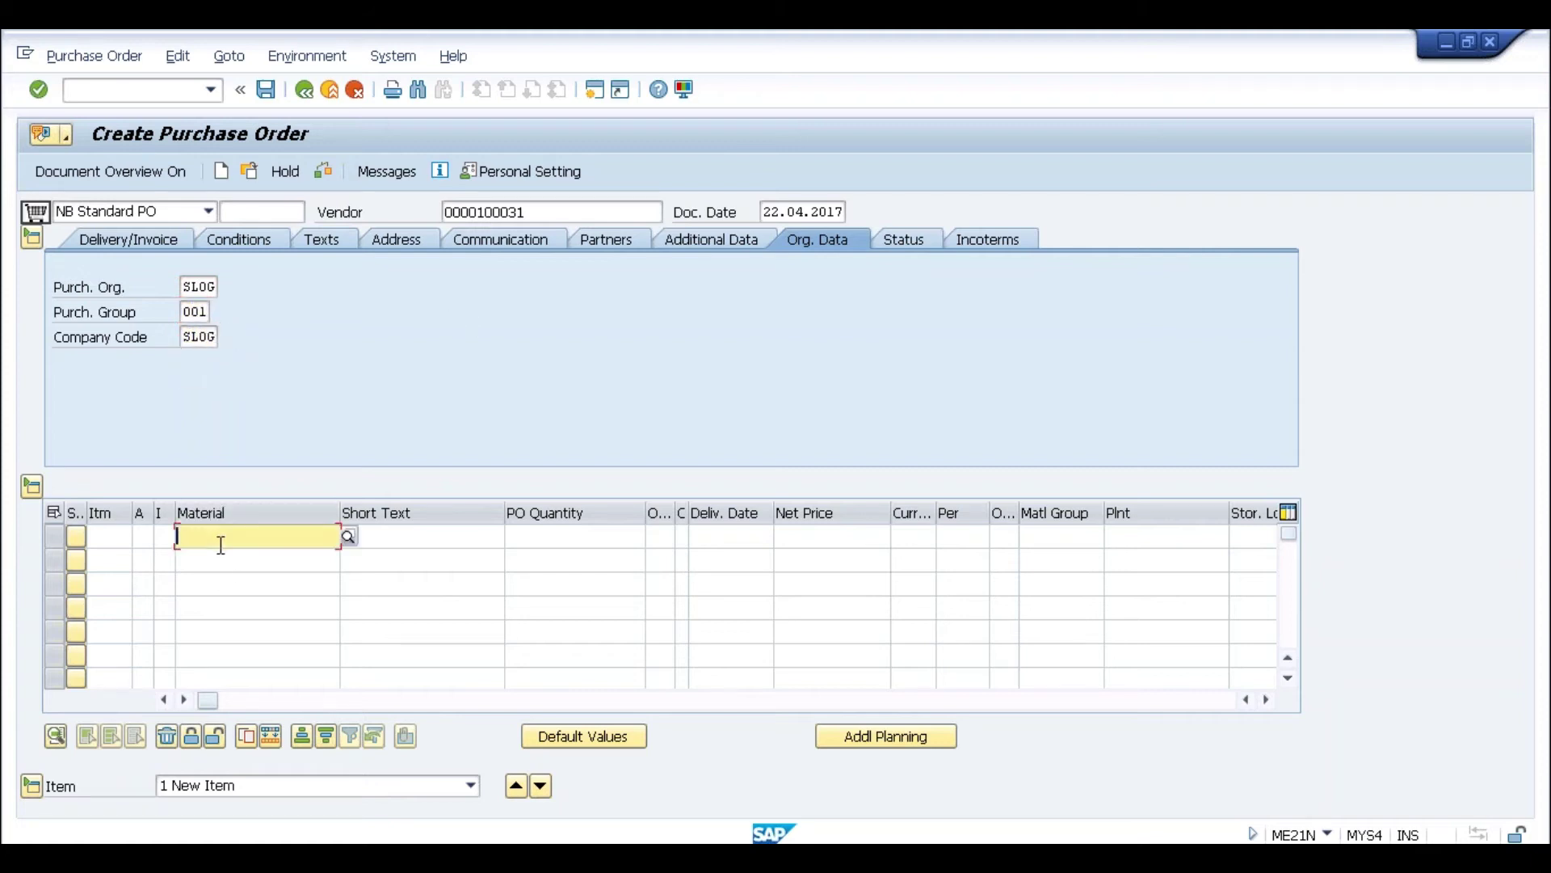
pyautogui.click(222, 559)
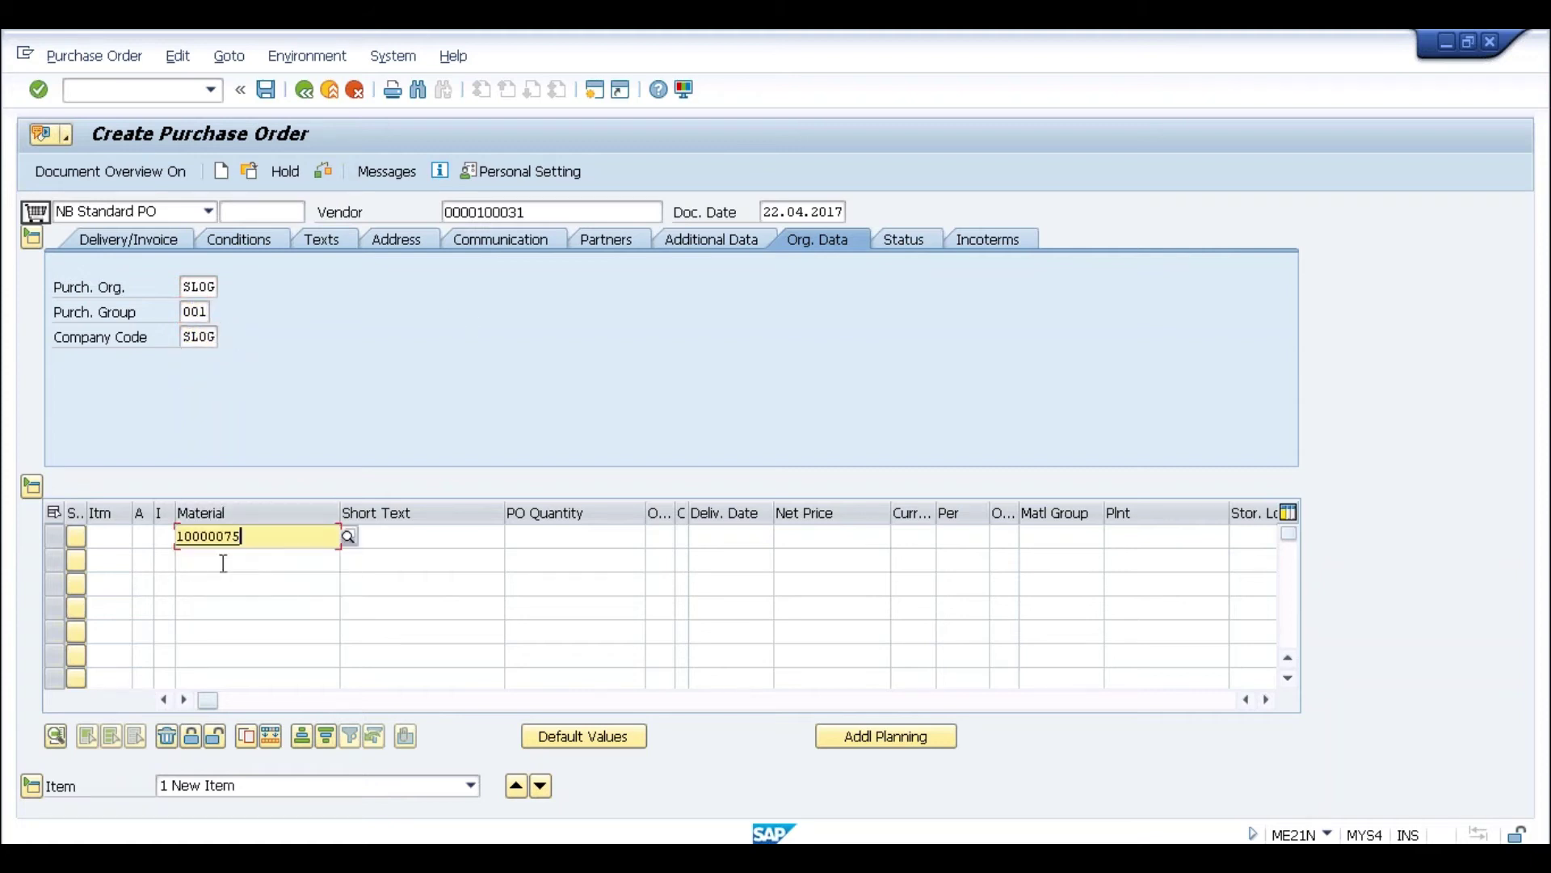
pyautogui.click(527, 538)
pyautogui.write('10')
pyautogui.press('Tab')
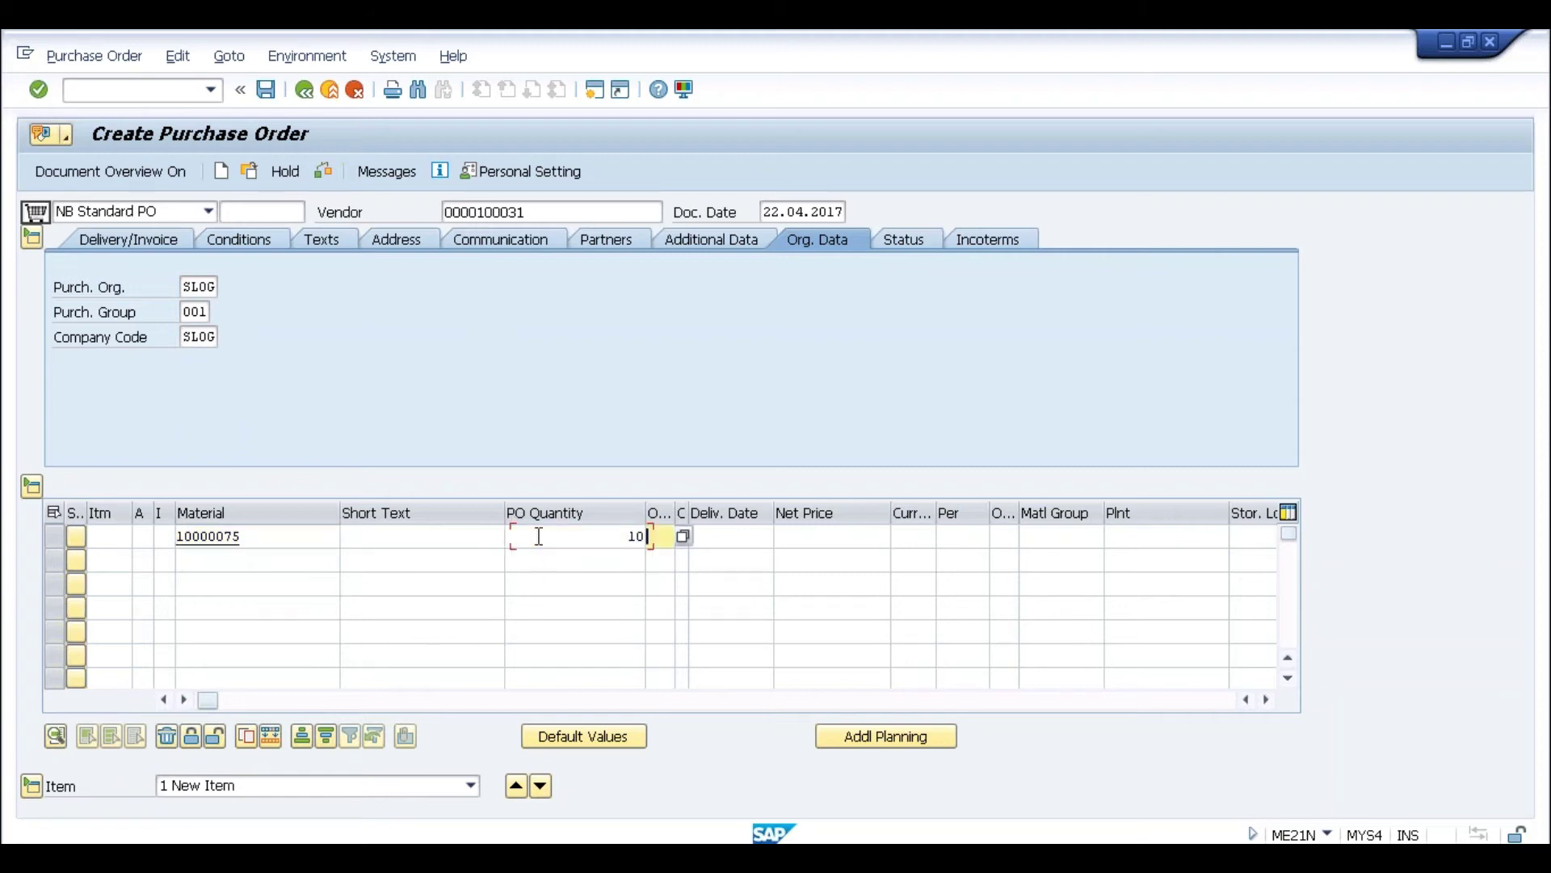
pyautogui.press('Tab')
pyautogui.press('Tab')
pyautogui.write('10')
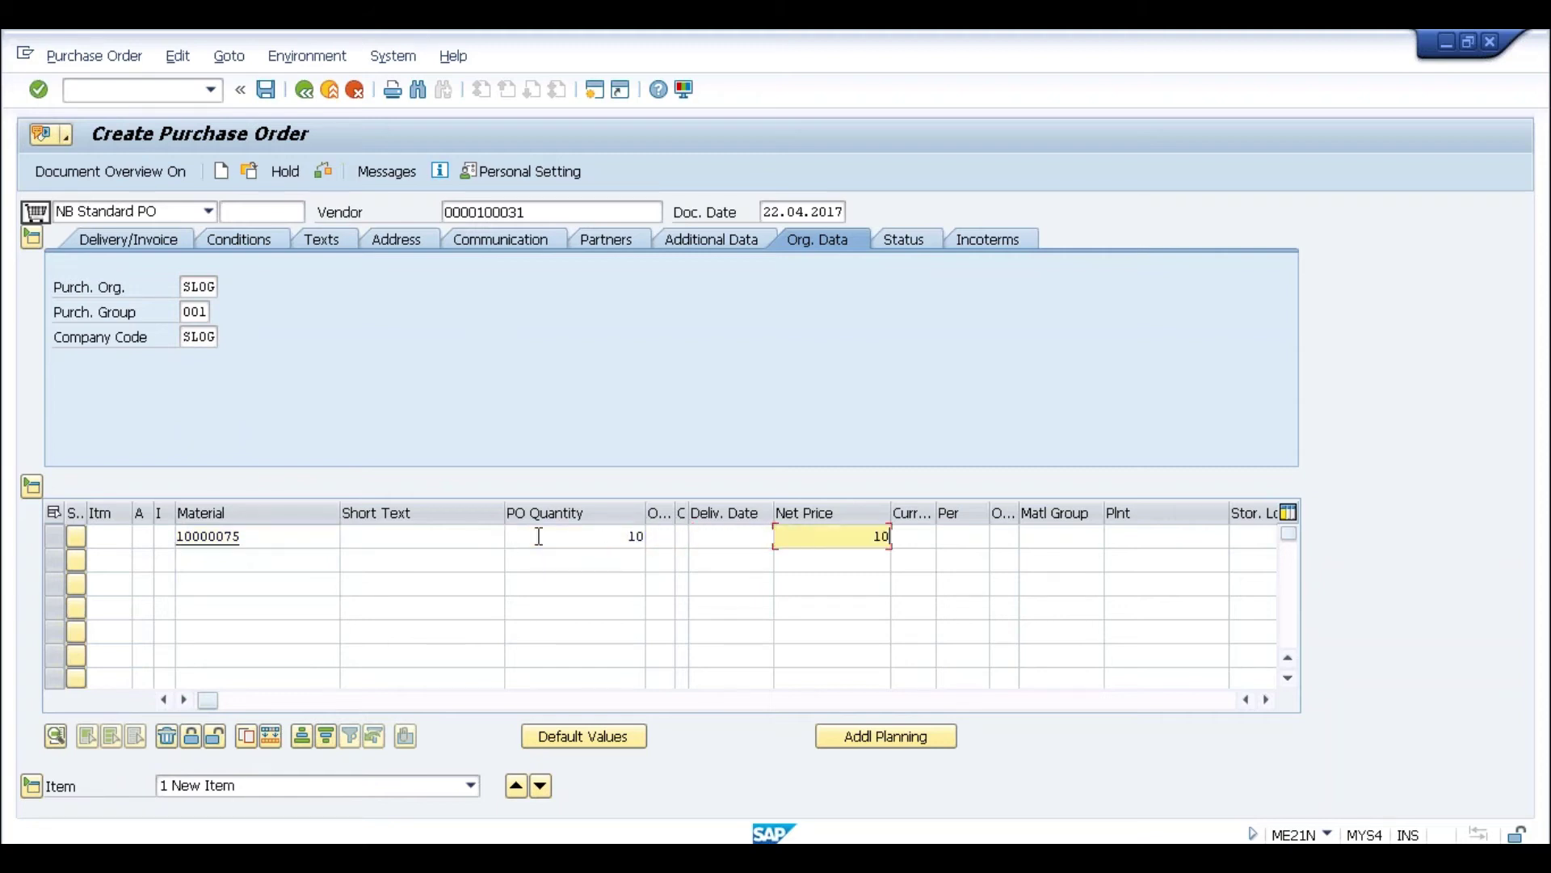
pyautogui.write('0')
pyautogui.press('Tab')
pyautogui.write('INR')
# - Assign plant SLOG to the first item and confirm the order data
pyautogui.press('Tab')
pyautogui.press('Tab')
pyautogui.press('Tab')
pyautogui.press('Tab')
pyautogui.press('Tab')
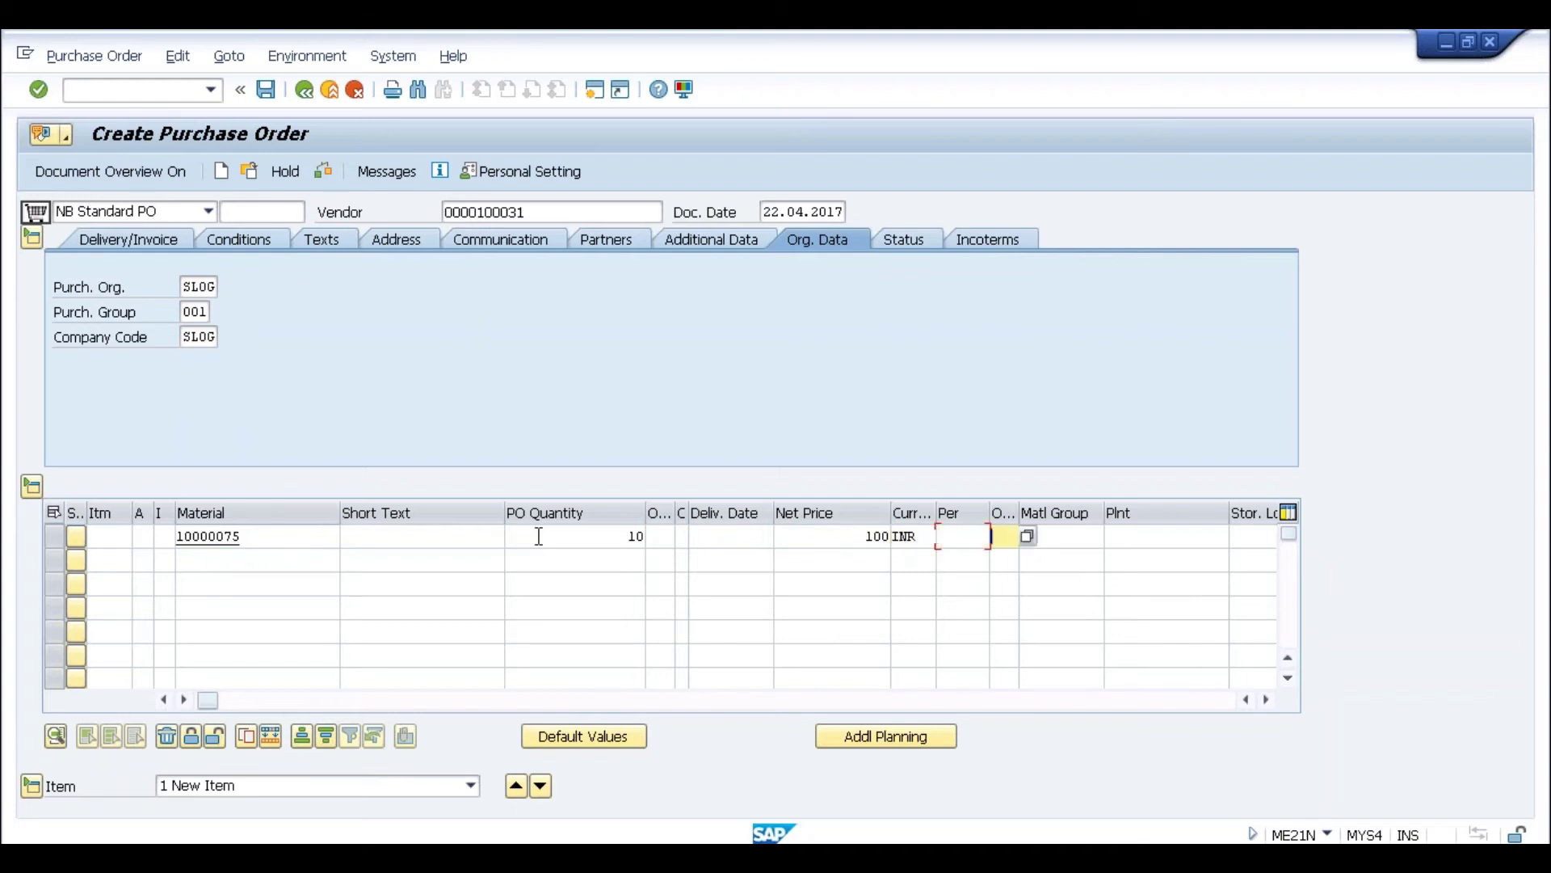
pyautogui.hotkey('shift', 'Tab')
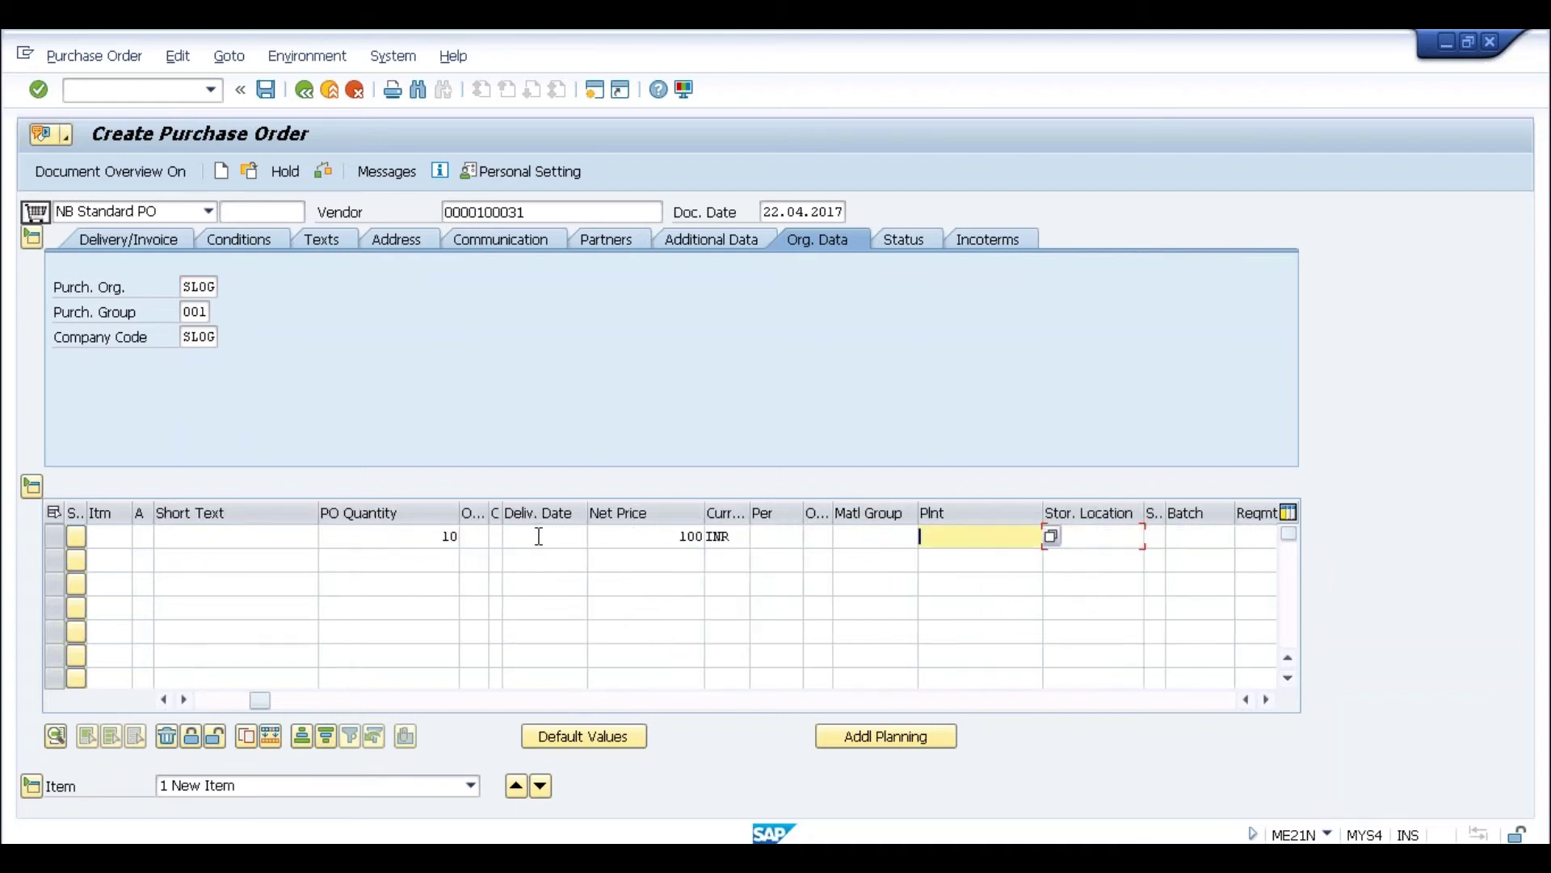
pyautogui.write('slog')
pyautogui.press('Return')
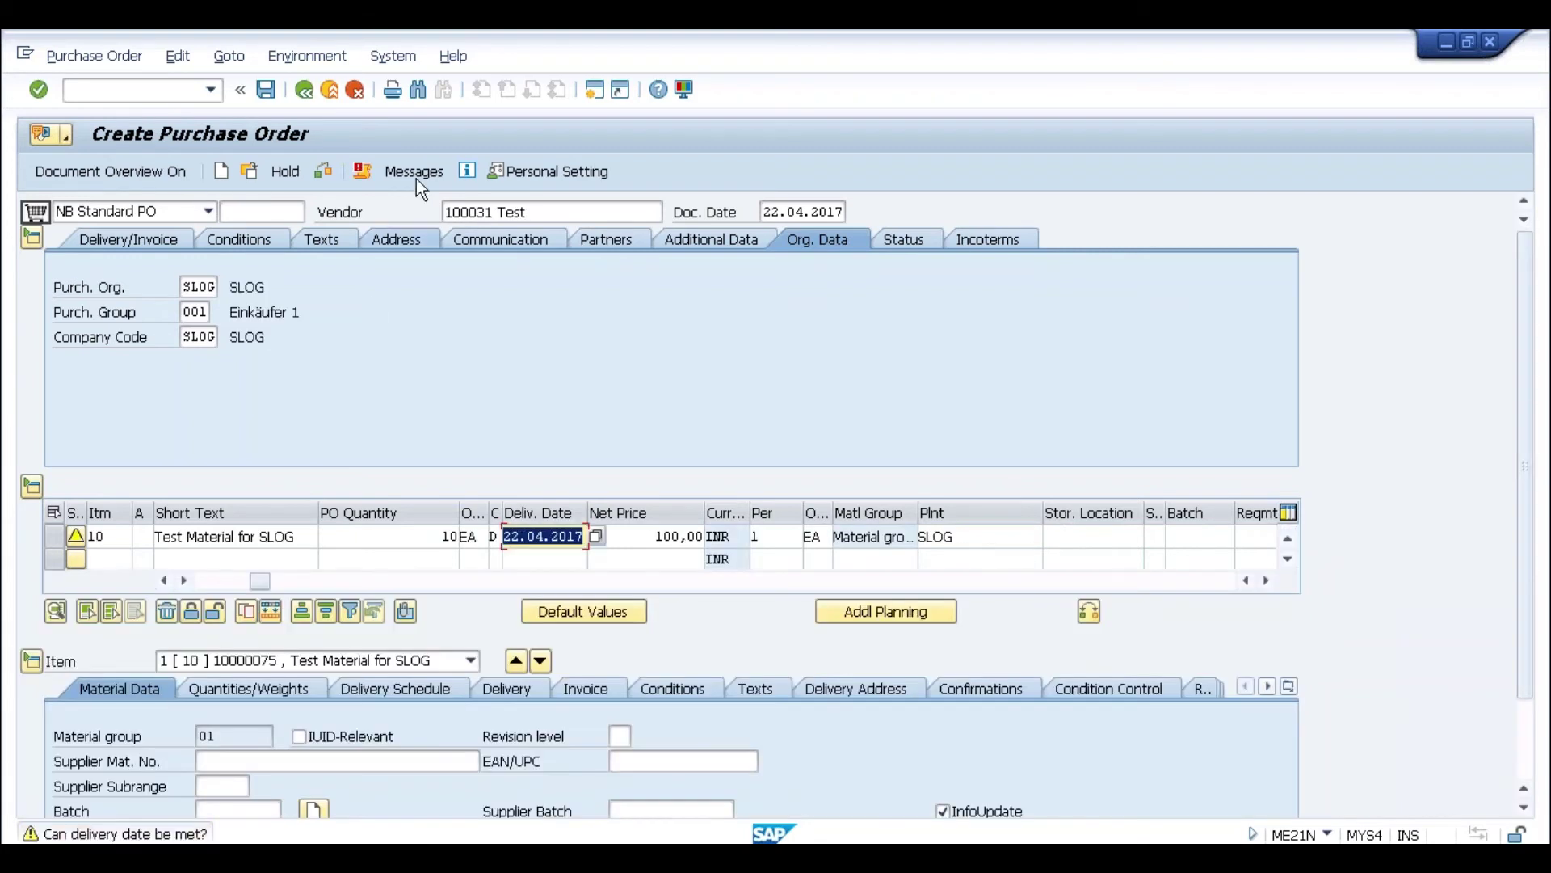
# - Check the purchase order's output messages and return to the order
pyautogui.press('Return')
pyautogui.hotkey('ctrl', 's')
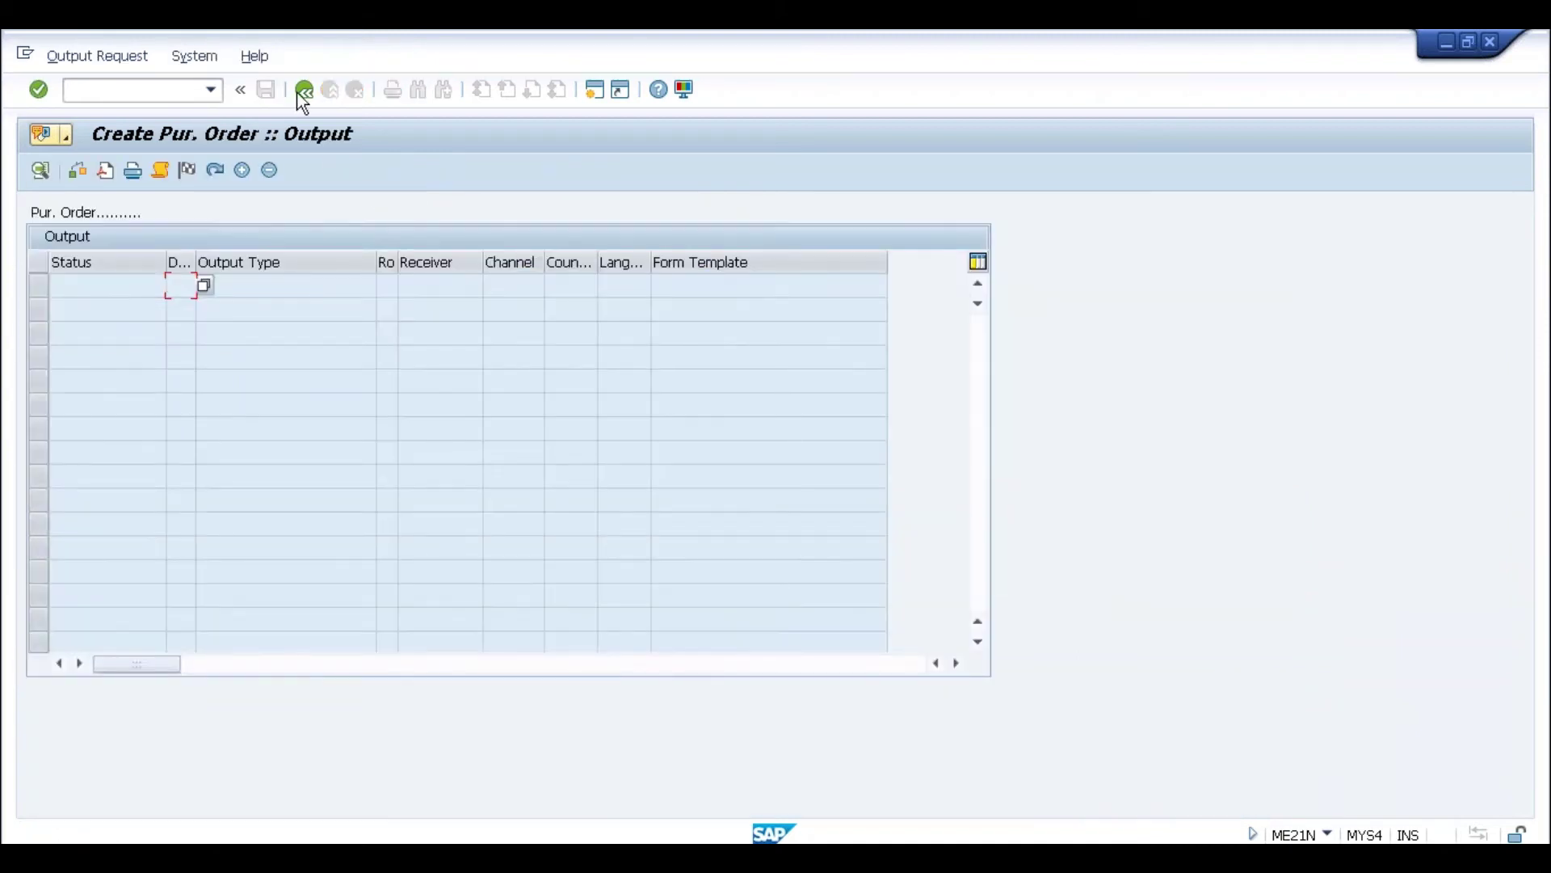
pyautogui.click(300, 92)
pyautogui.click(450, 460)
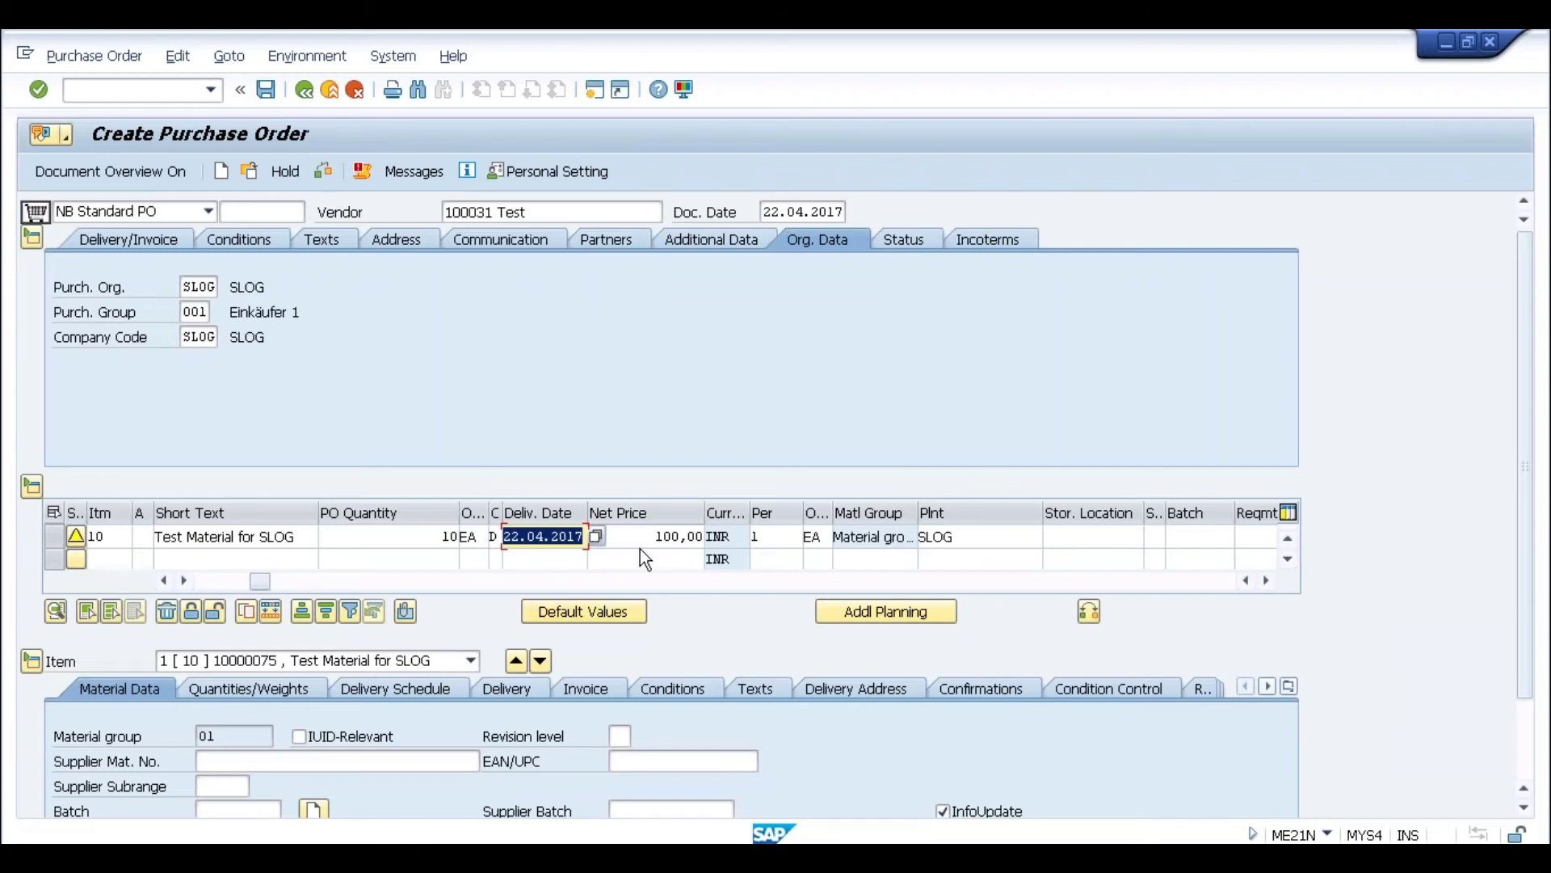
# - Reopen the order's output messages and inspect the output type, receiver and channel in the first row
pyautogui.press('Return')
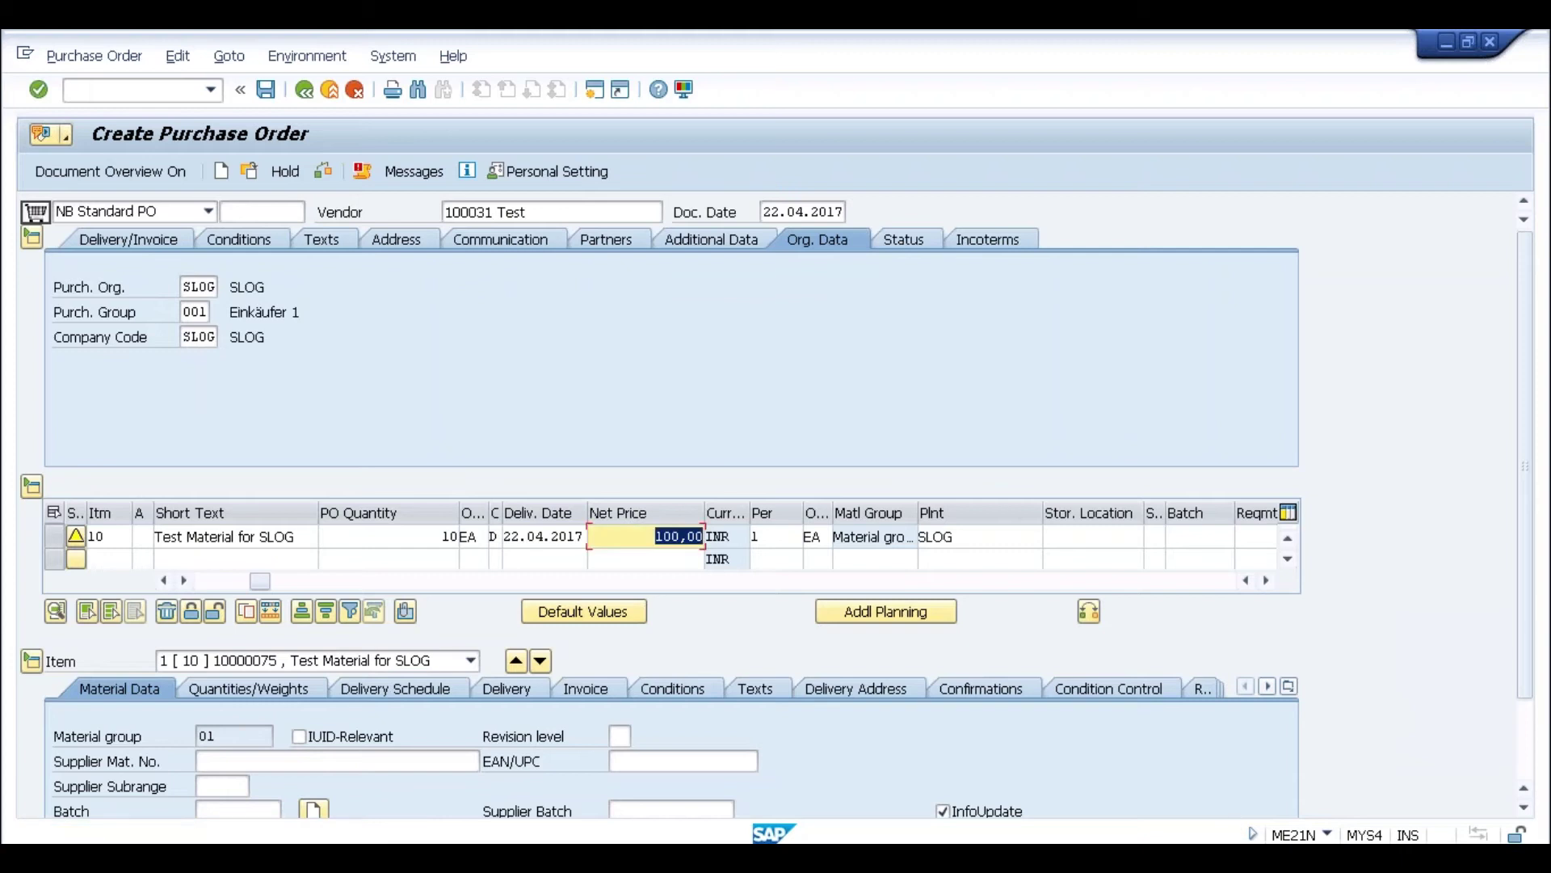
pyautogui.click(408, 172)
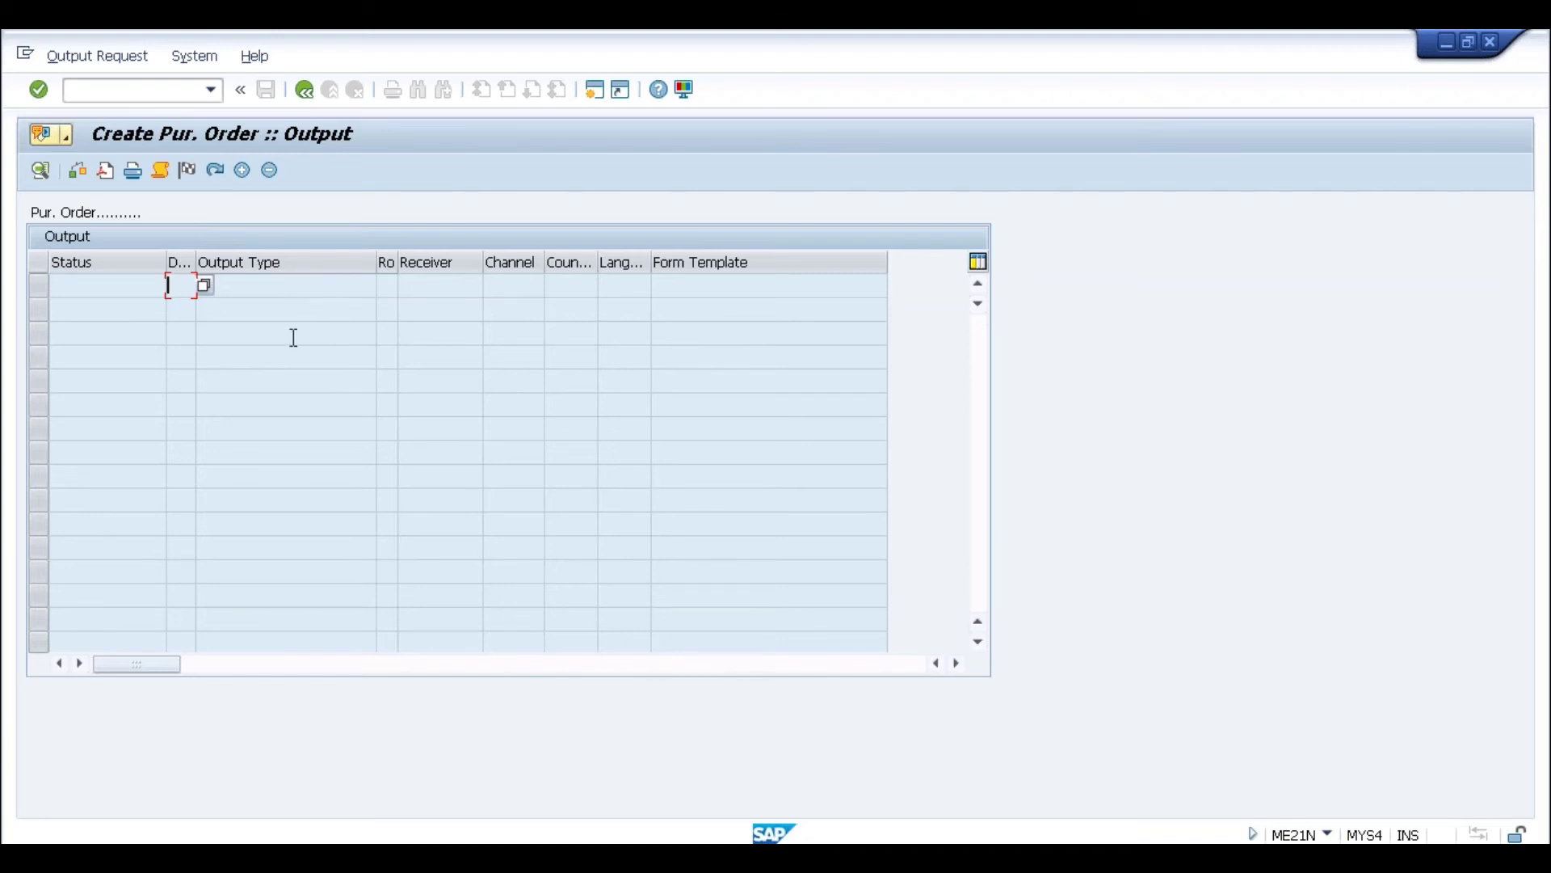
pyautogui.click(274, 281)
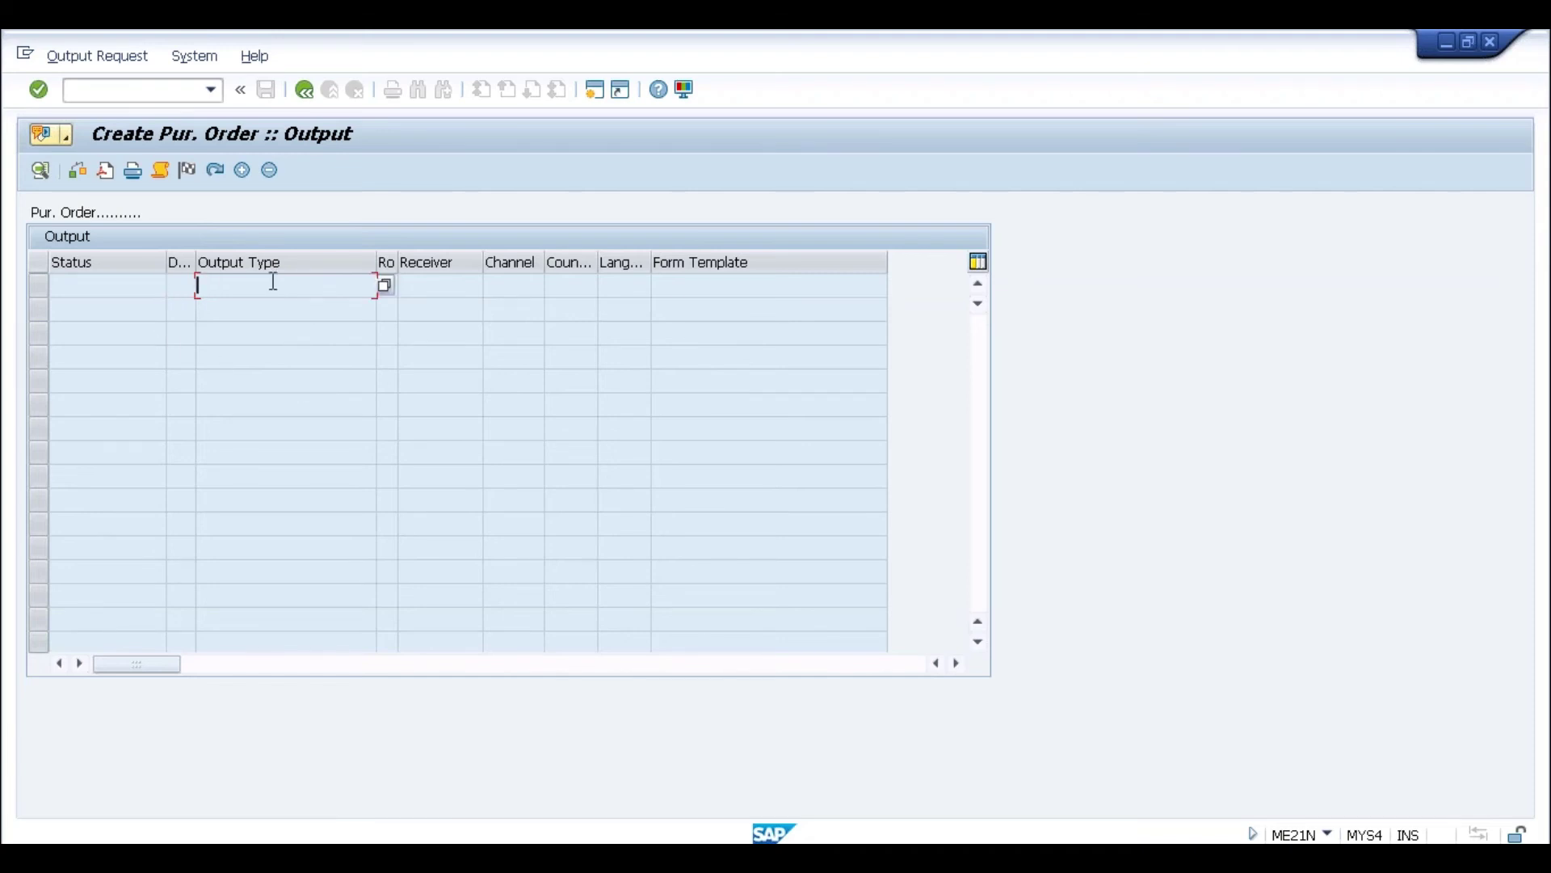
pyautogui.click(431, 282)
pyautogui.click(529, 284)
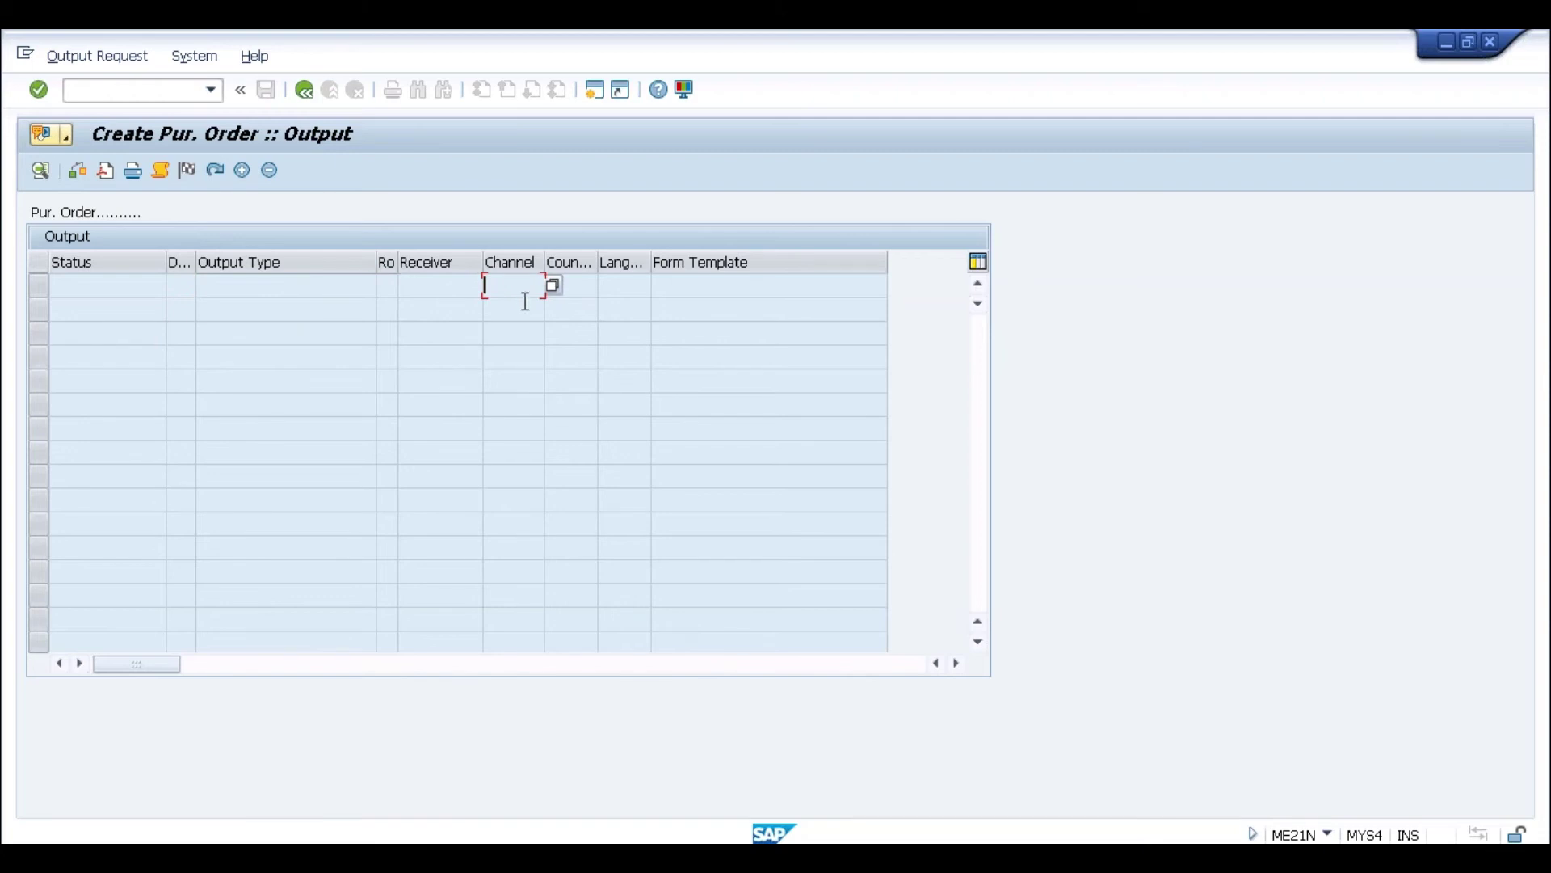
# - Switch to Output Parameter Determination in Internet Explorer, activate the purchase order's Output Type decision table and set it to display mode
pyautogui.hotkey('alt', 'Tab')
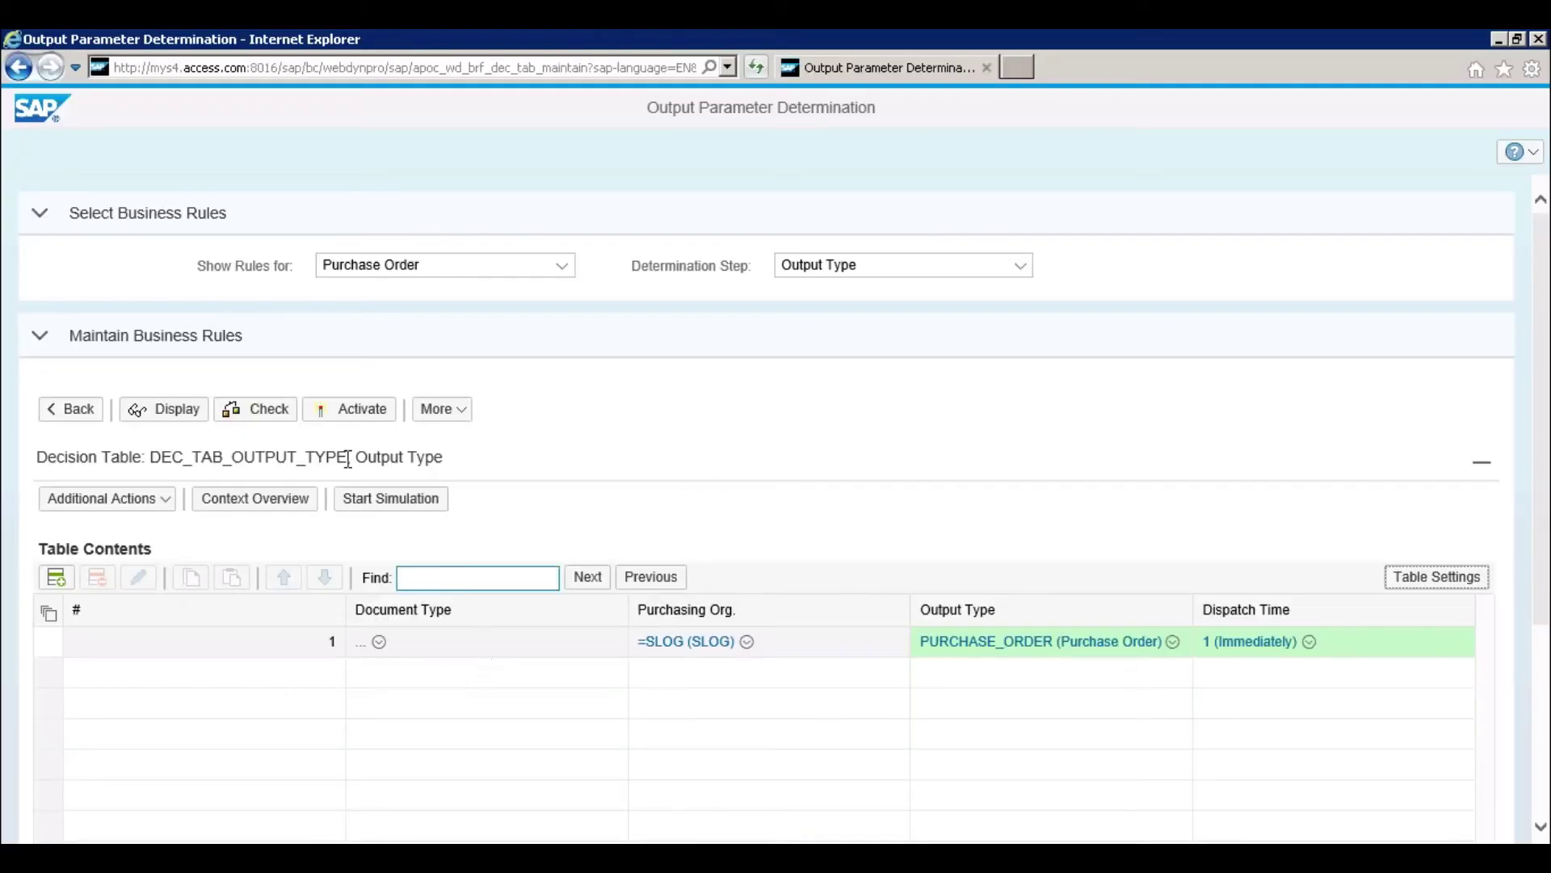
pyautogui.click(349, 408)
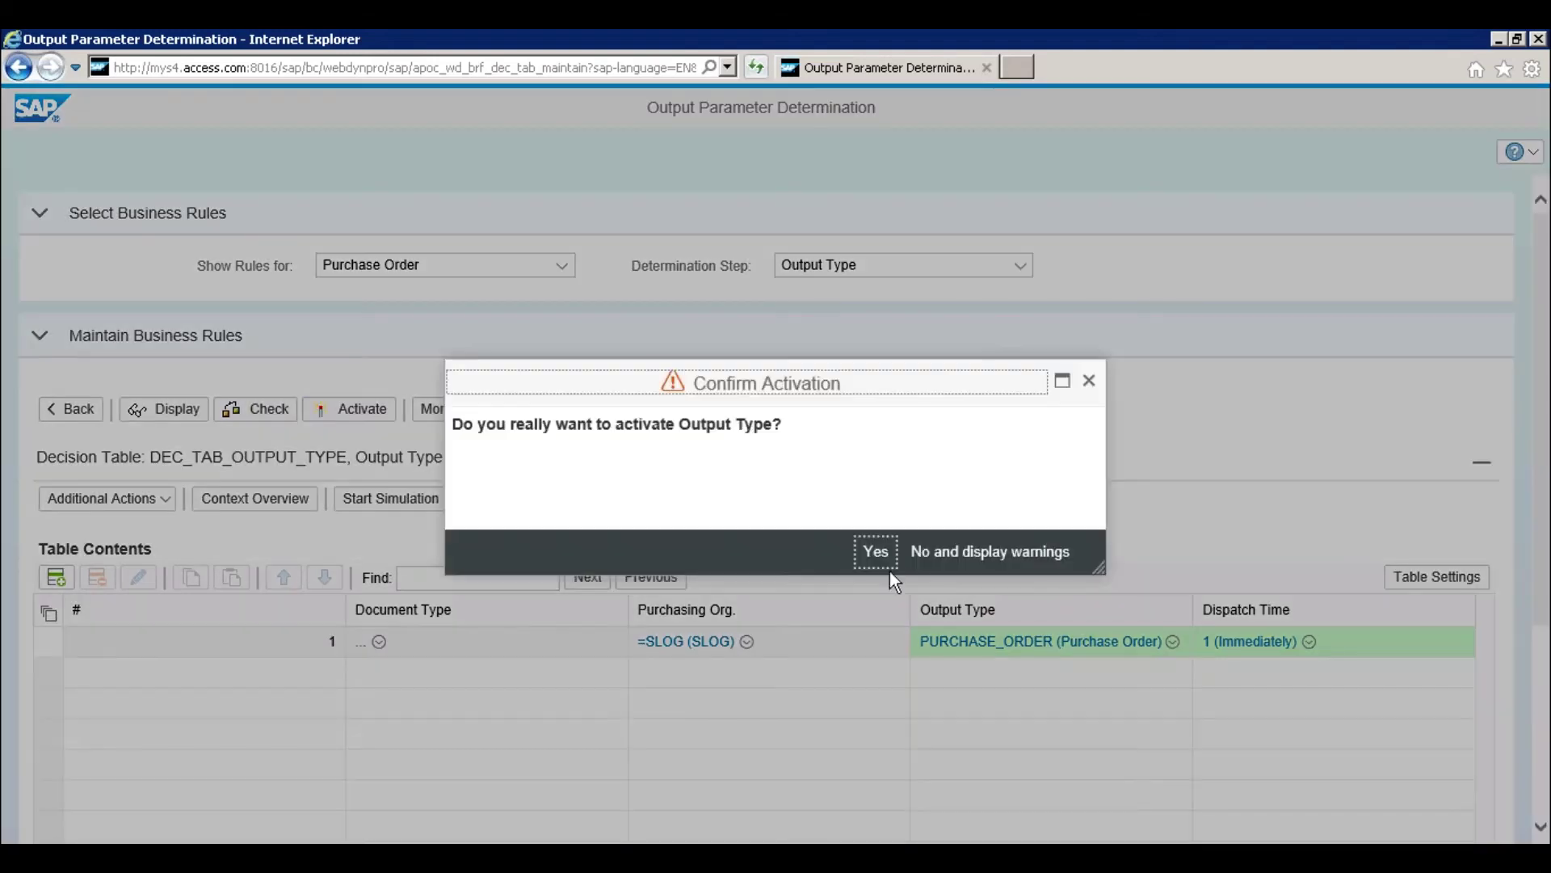
pyautogui.click(879, 551)
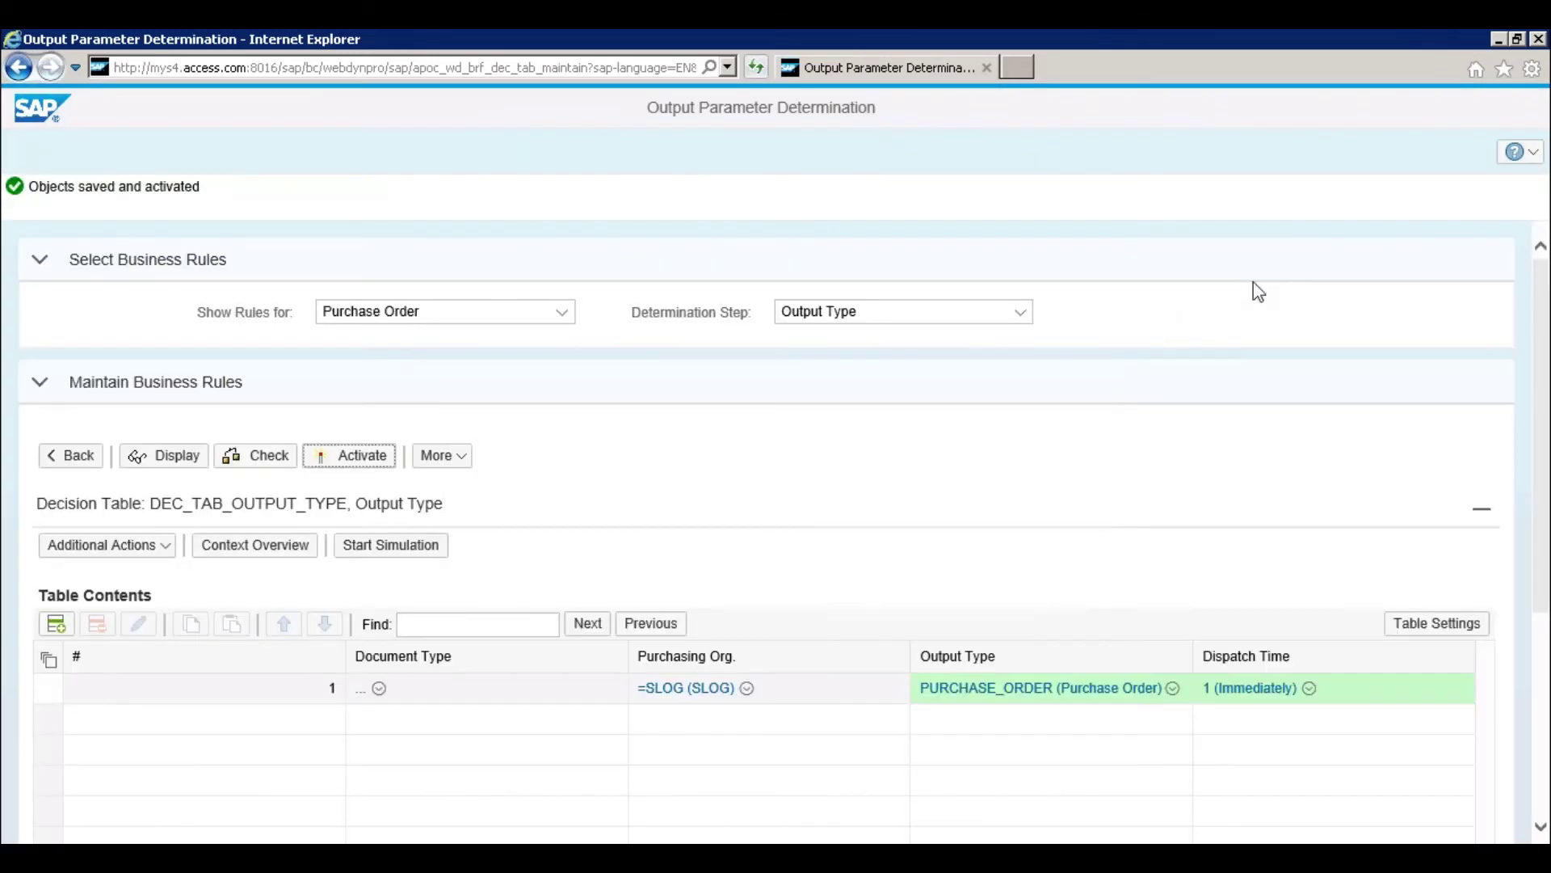
pyautogui.click(174, 457)
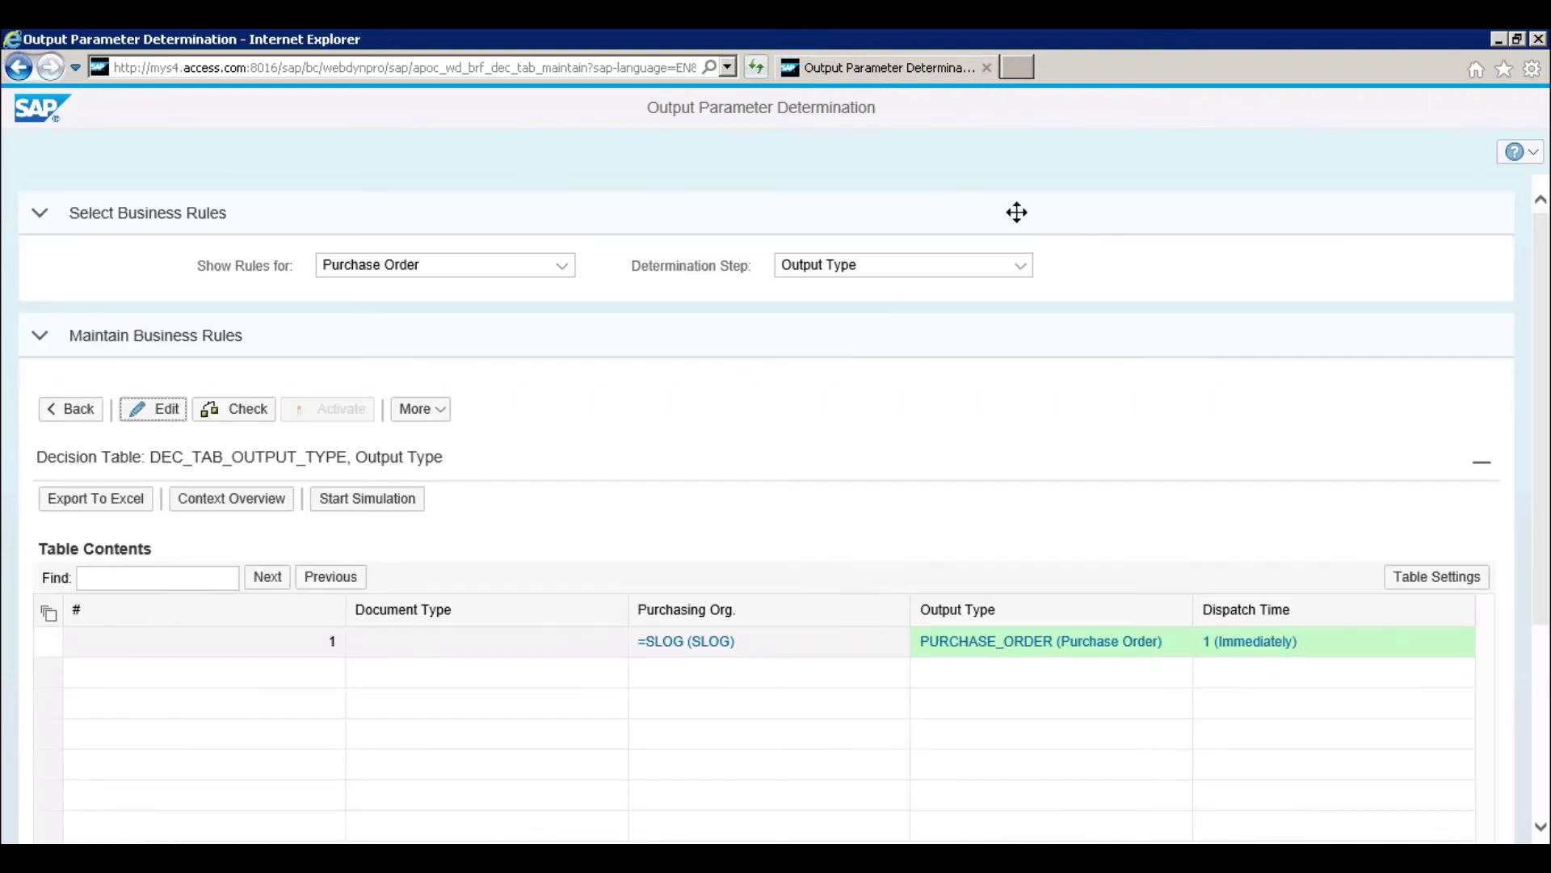
# - Look through the available document types for the business rules and close the Output Parameter Determination page
pyautogui.click(563, 267)
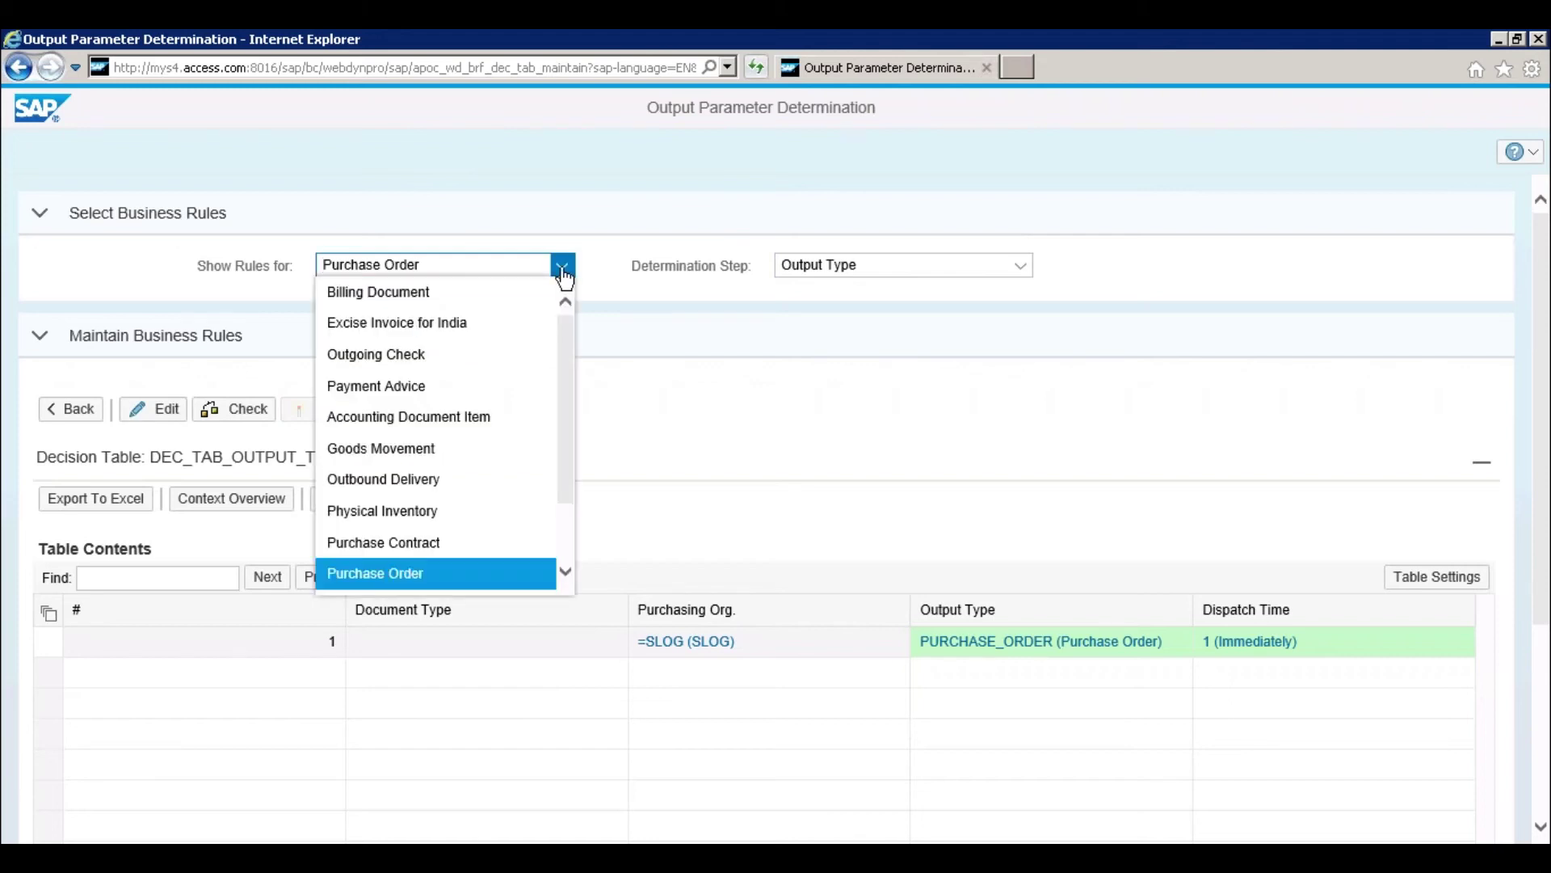
pyautogui.click(561, 263)
pyautogui.click(988, 70)
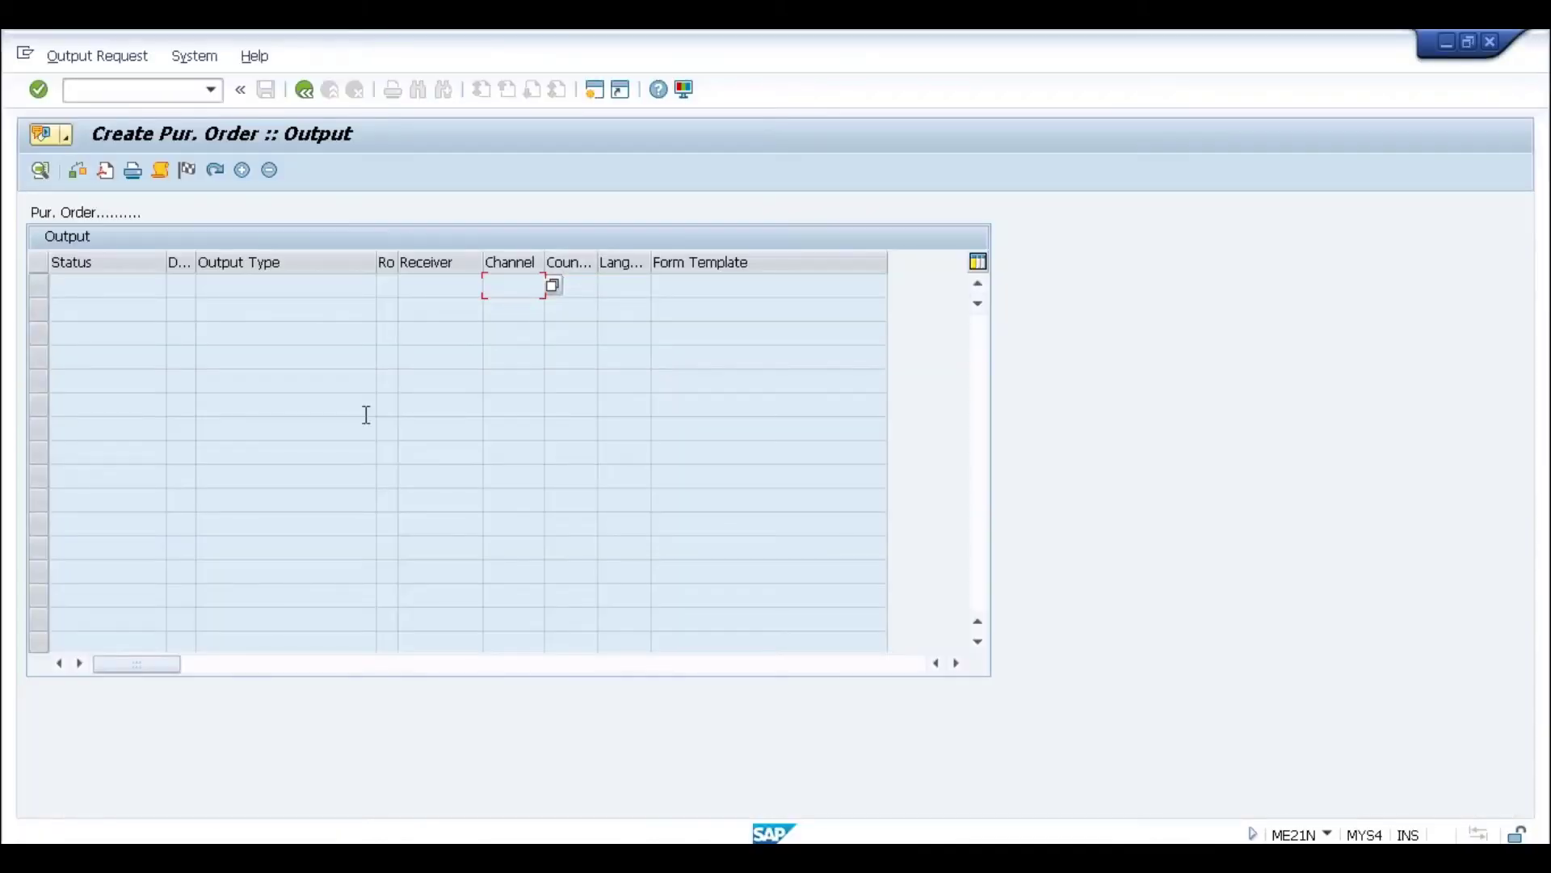
# - Leave the purchase order's output screen and log off from the MYS4 system, including the partner functions session
pyautogui.click(1326, 835)
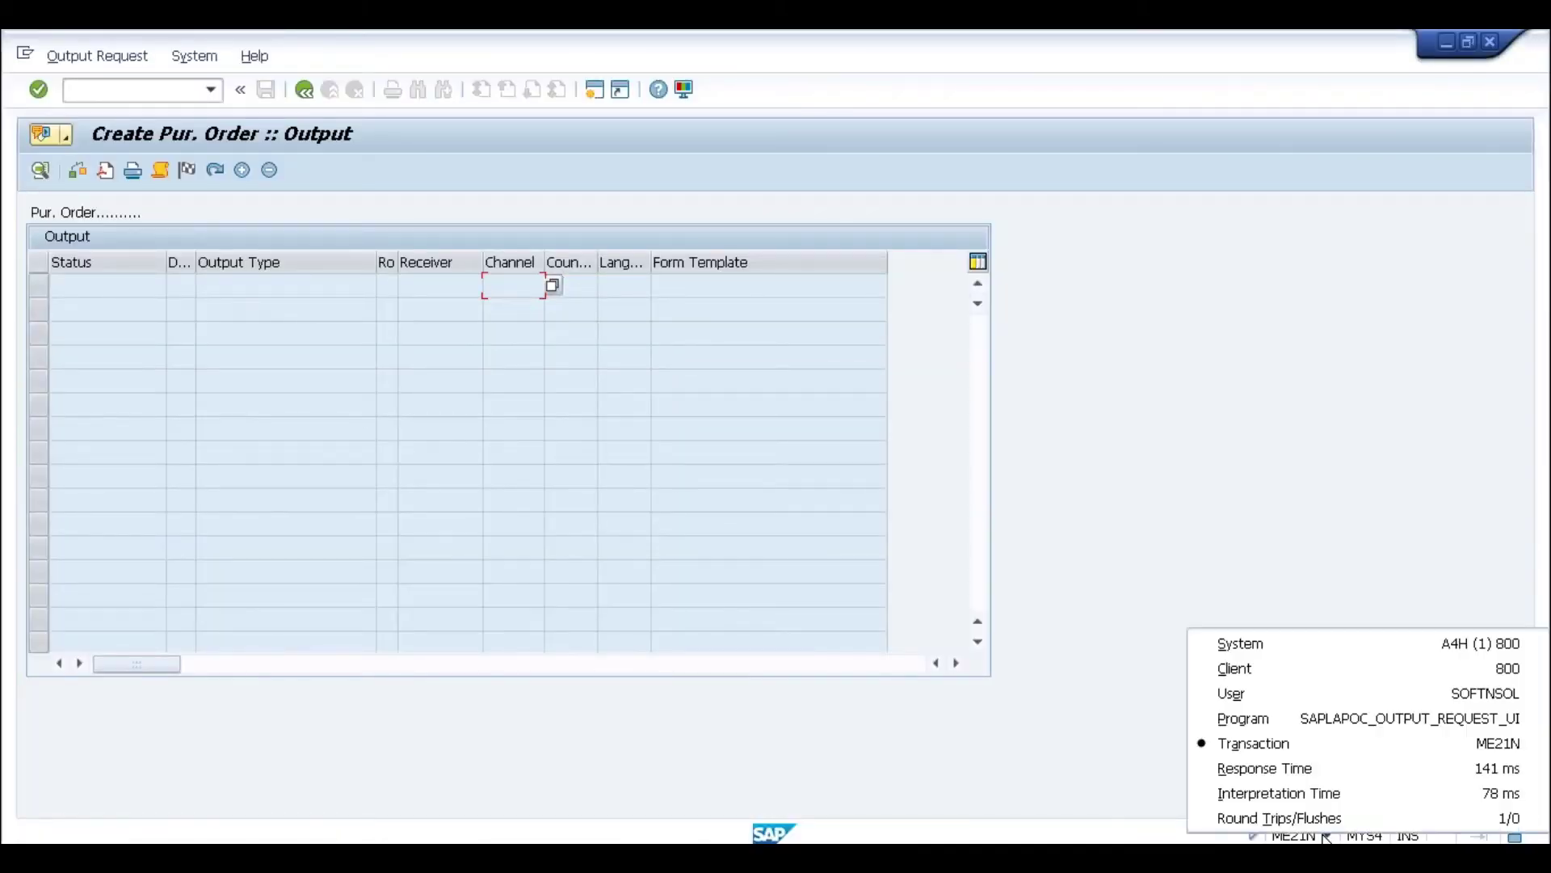
pyautogui.click(1370, 532)
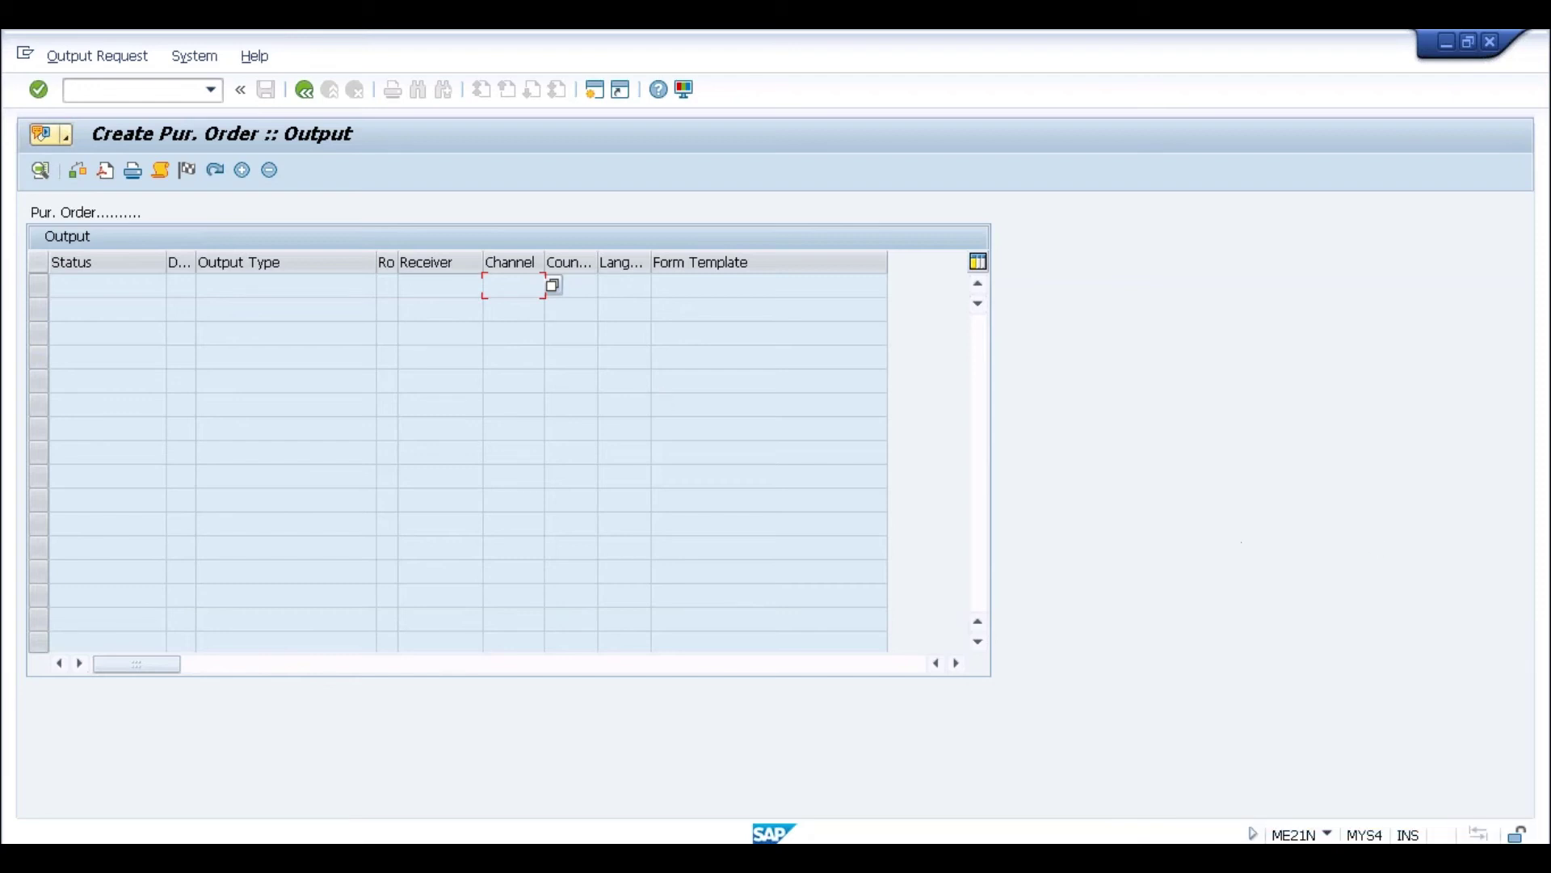
pyautogui.click(304, 90)
pyautogui.click(450, 464)
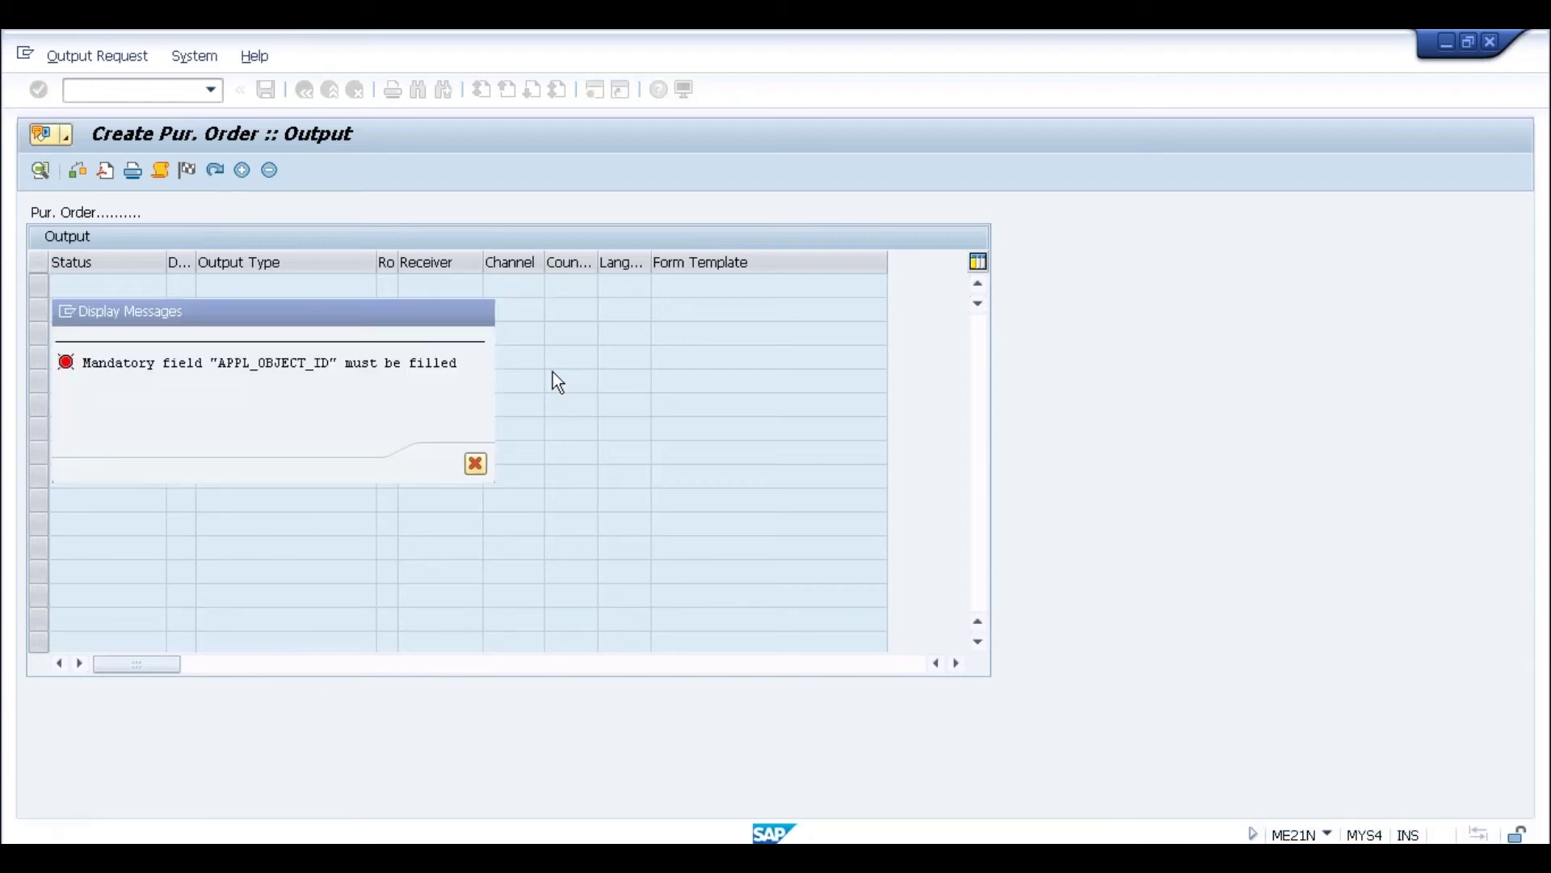
pyautogui.click(394, 56)
pyautogui.click(425, 384)
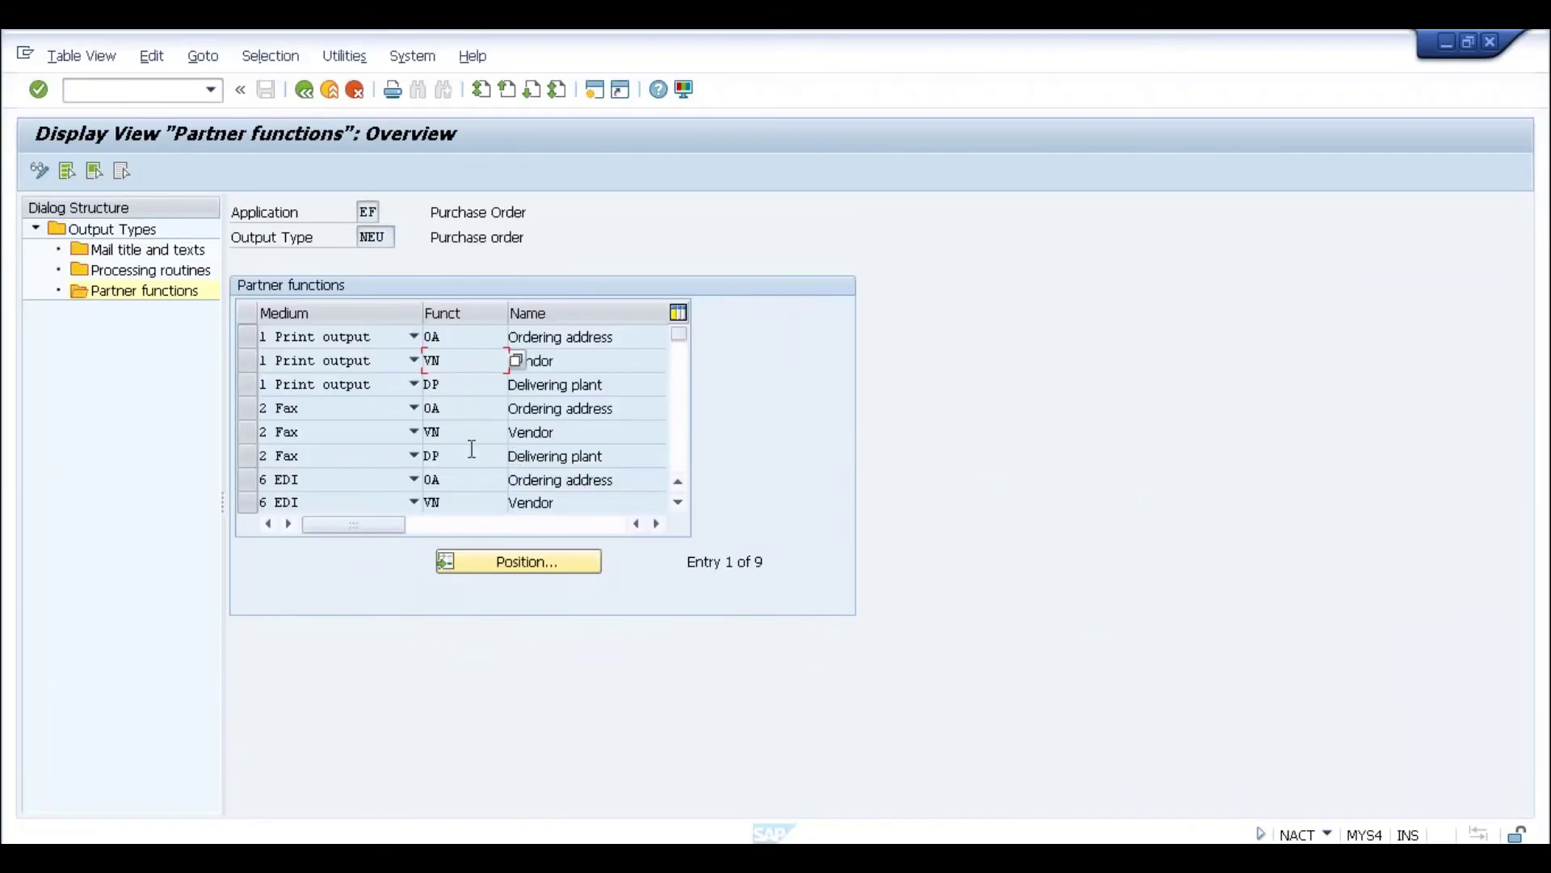
pyautogui.click(411, 57)
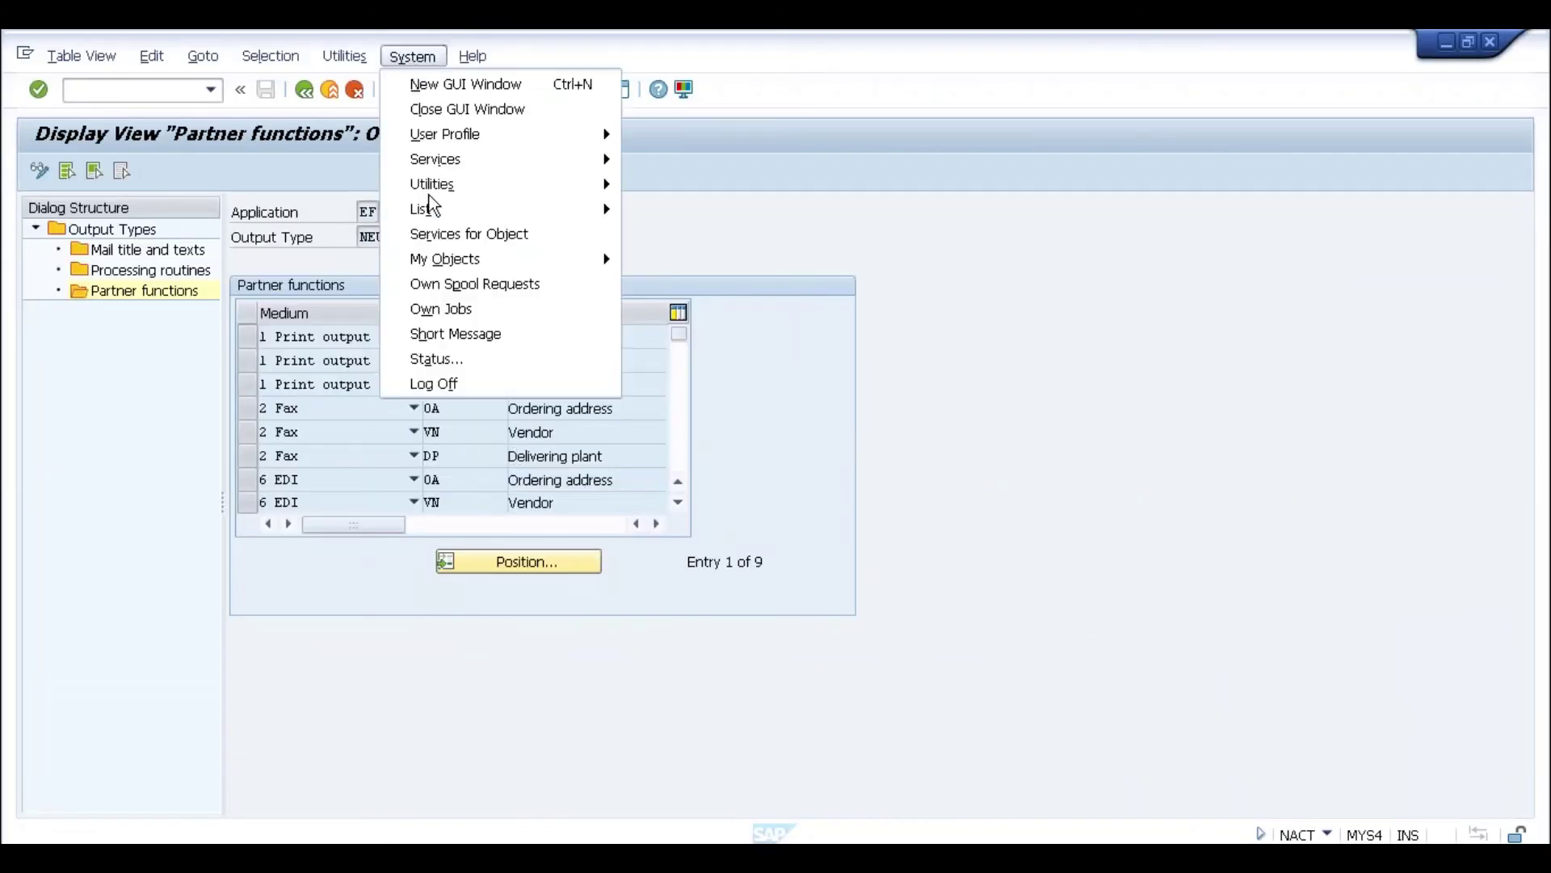
pyautogui.click(446, 379)
pyautogui.click(233, 447)
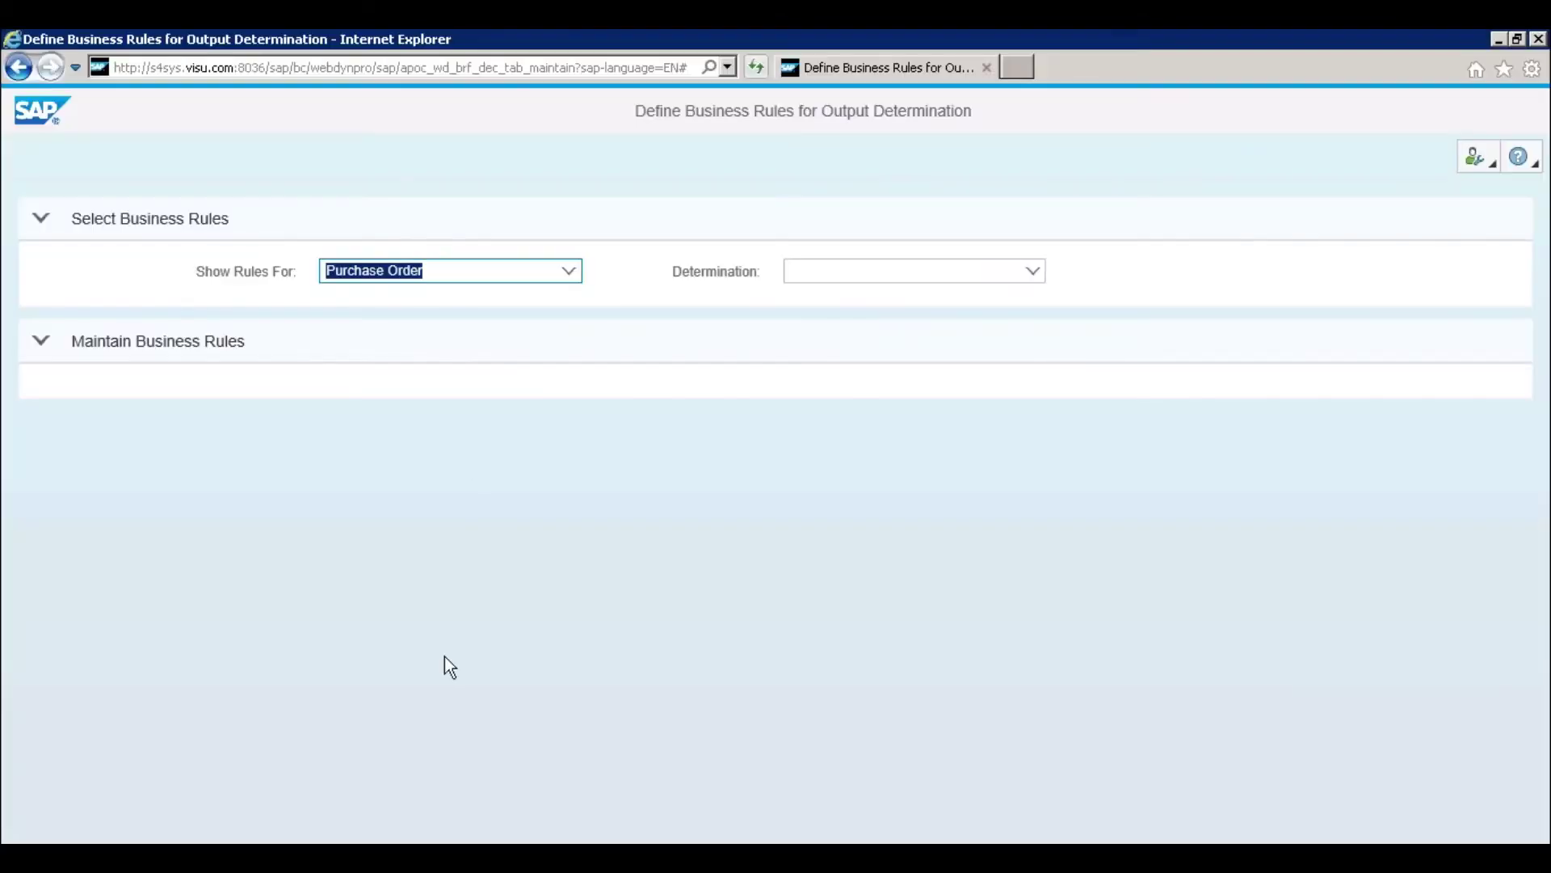
# - Log off from the S4SYS session showing the implementation guide and close the business rules browser window
pyautogui.click(332, 858)
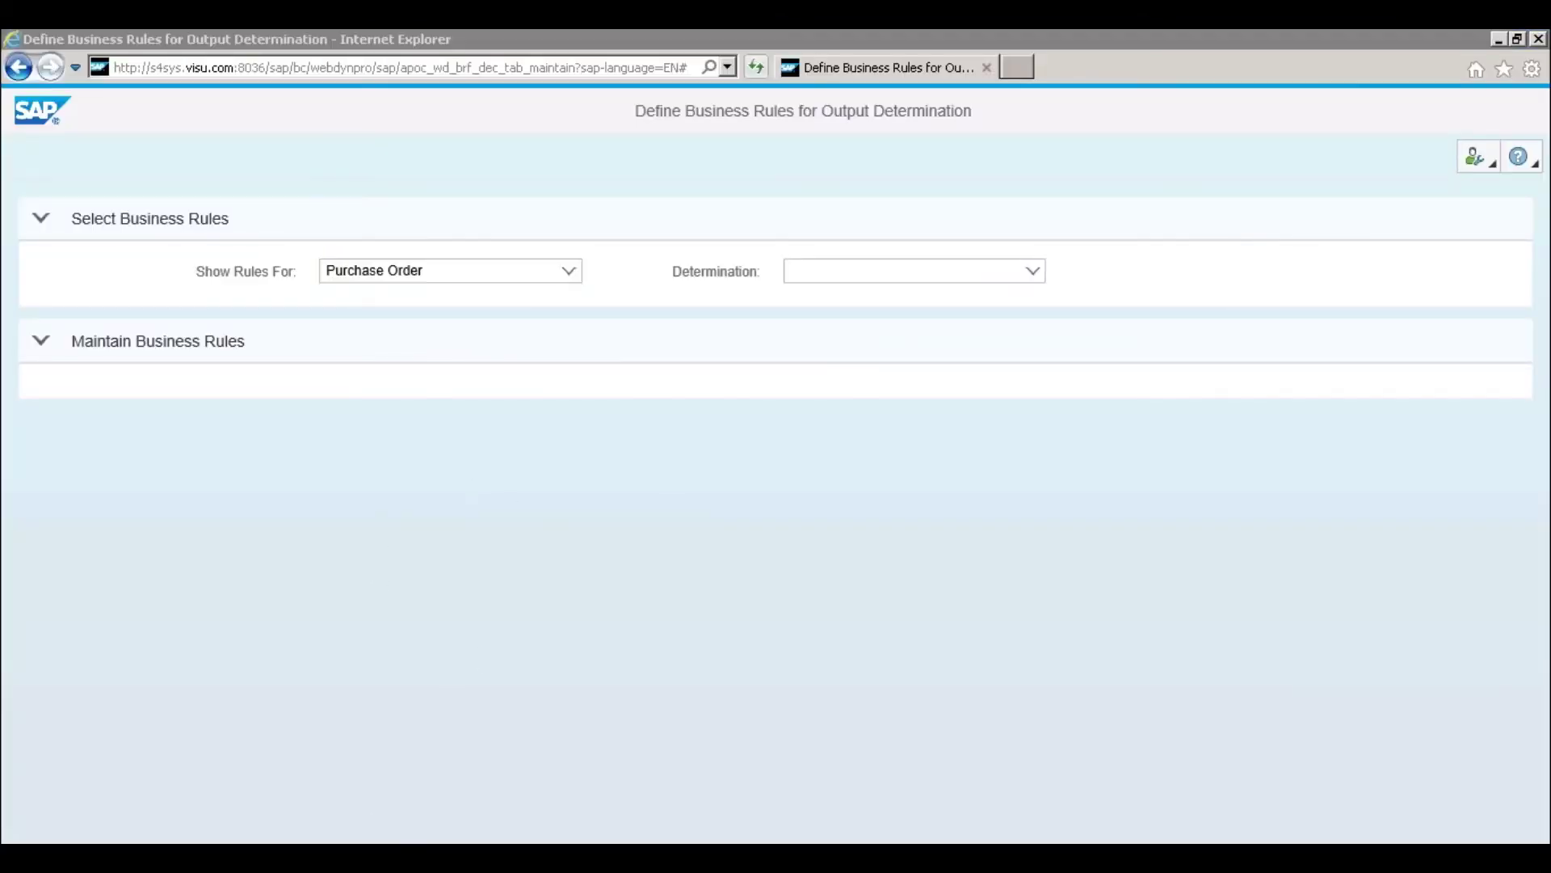
pyautogui.click(326, 801)
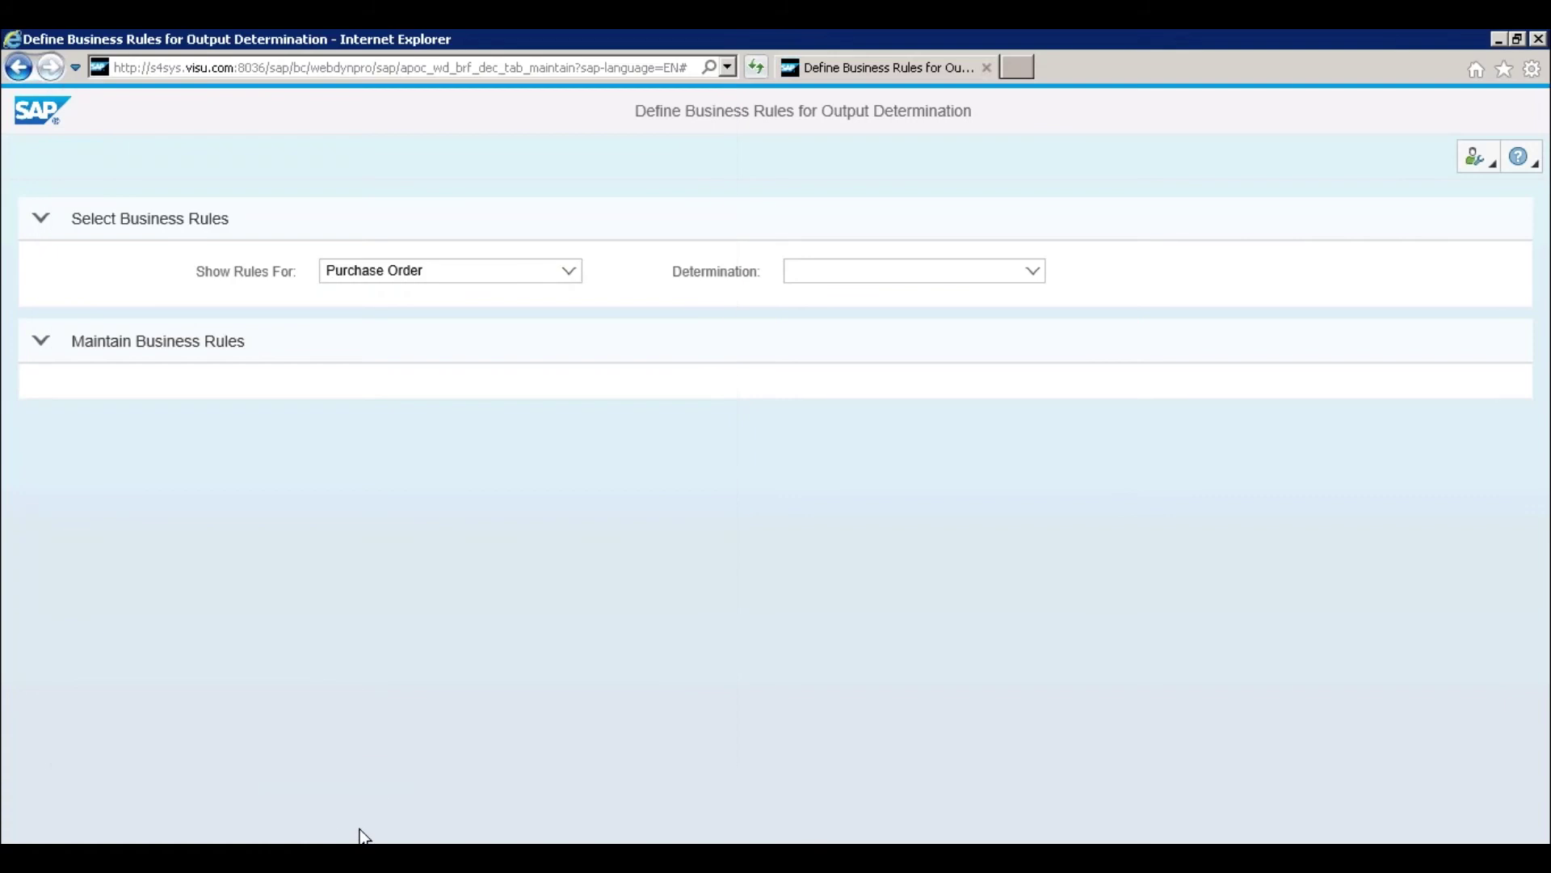
pyautogui.click(332, 858)
pyautogui.click(328, 822)
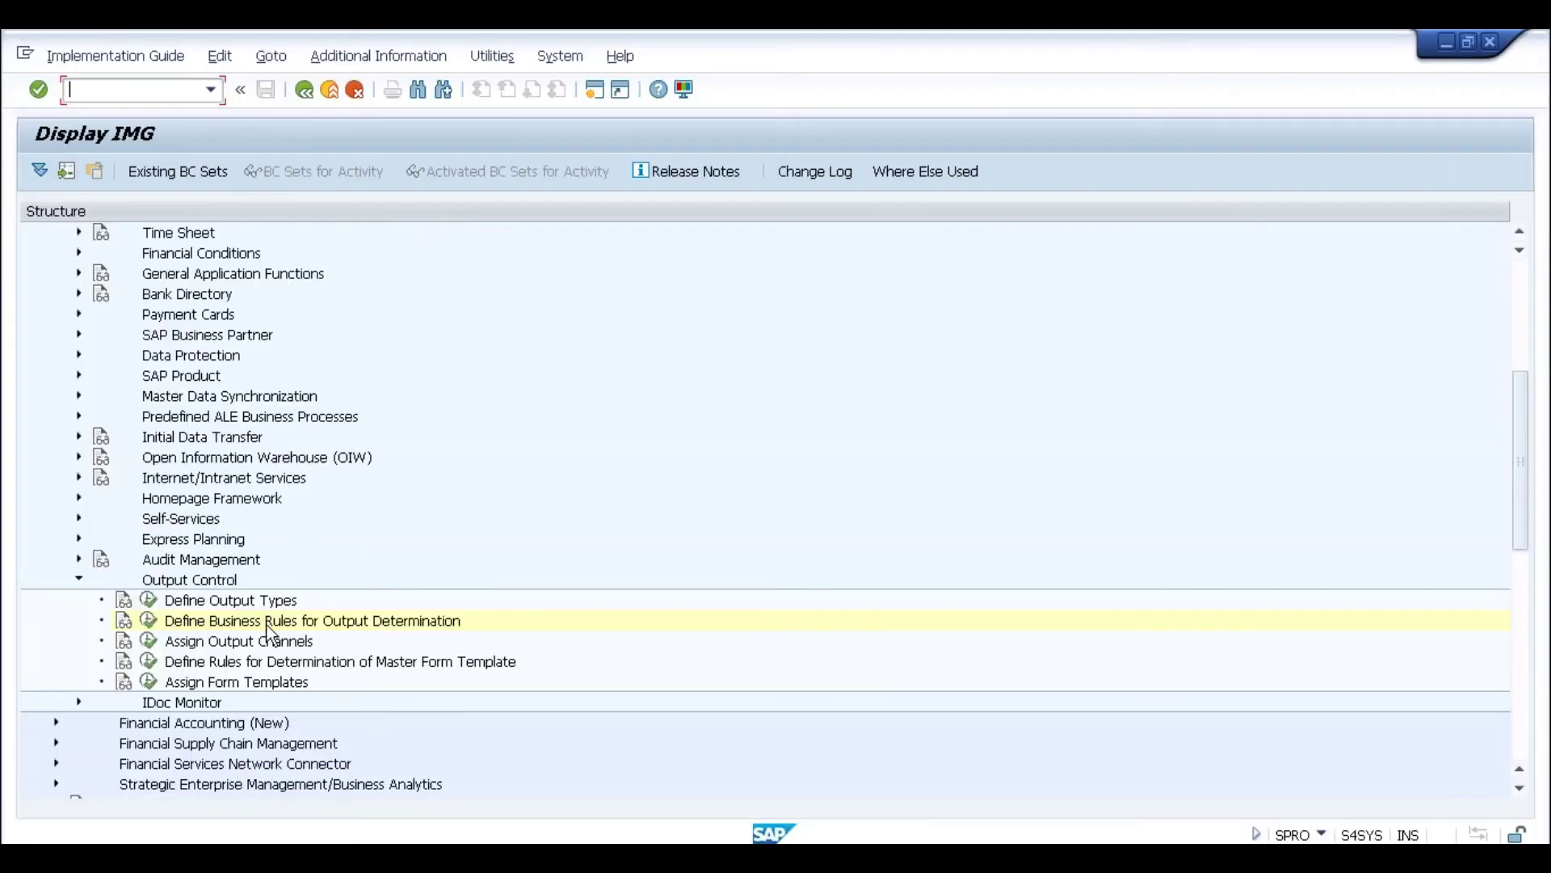
pyautogui.click(568, 53)
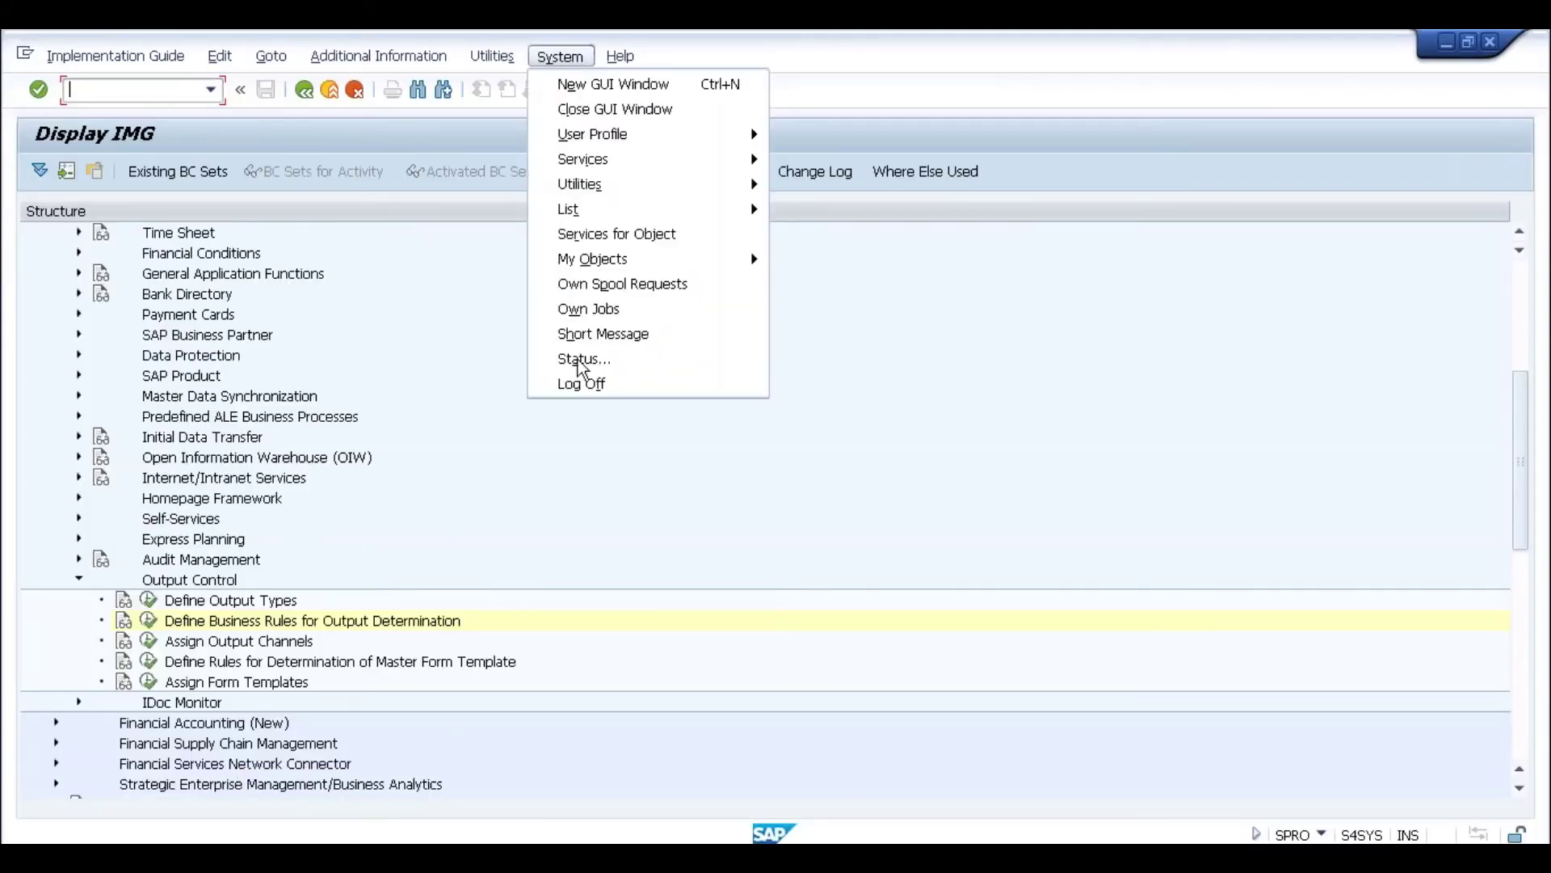
pyautogui.click(579, 381)
pyautogui.click(231, 450)
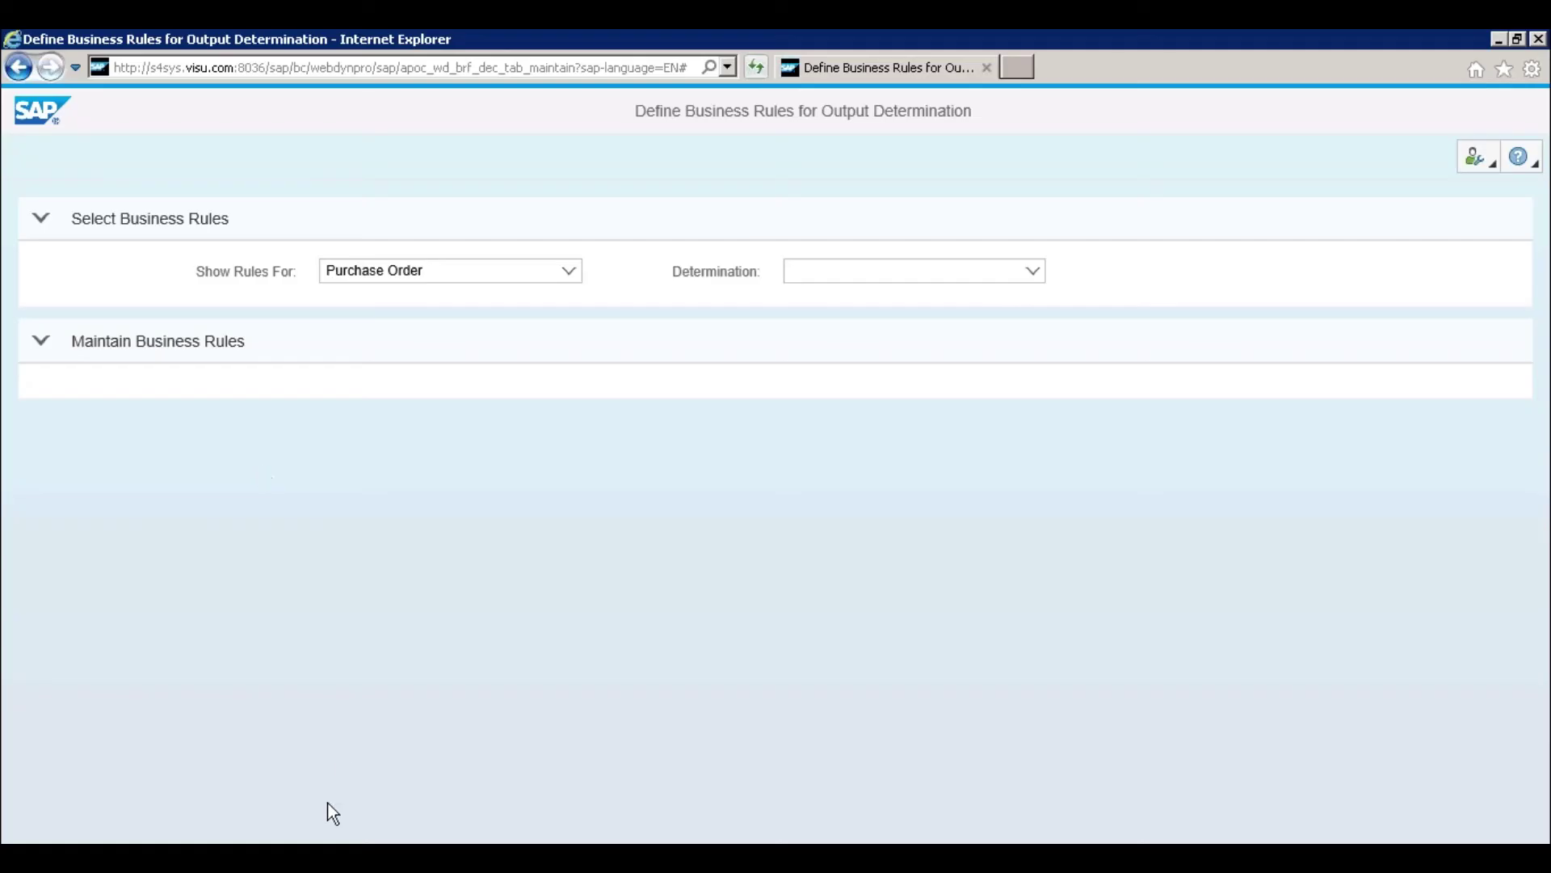
pyautogui.click(1538, 39)
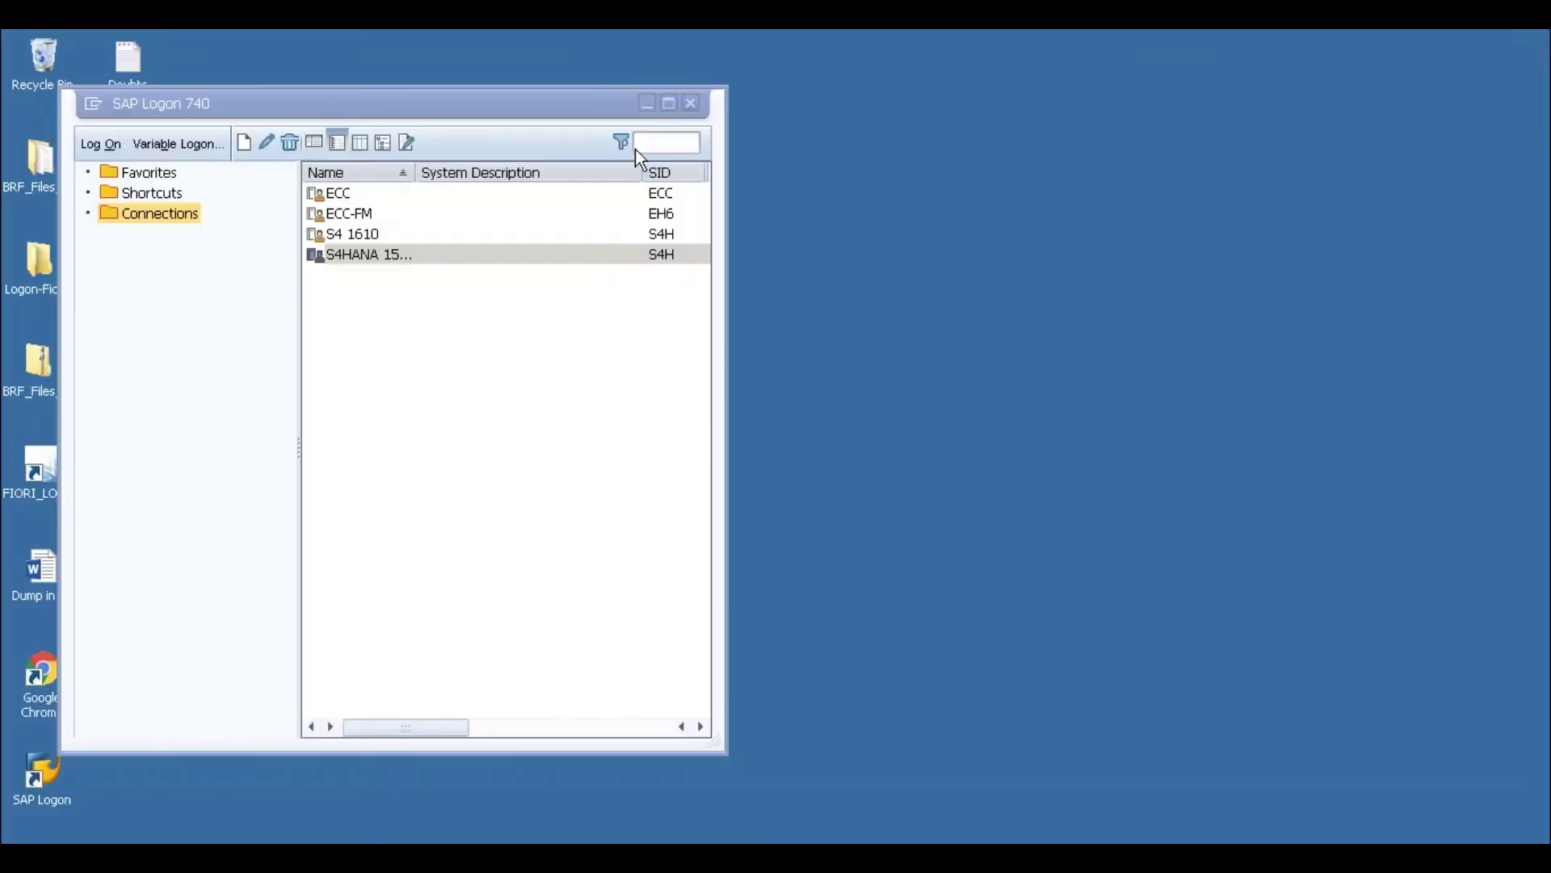
# - Log on to the S4 1610 system in client 800 with the user name and password
pyautogui.click(331, 254)
pyautogui.doubleClick(332, 234)
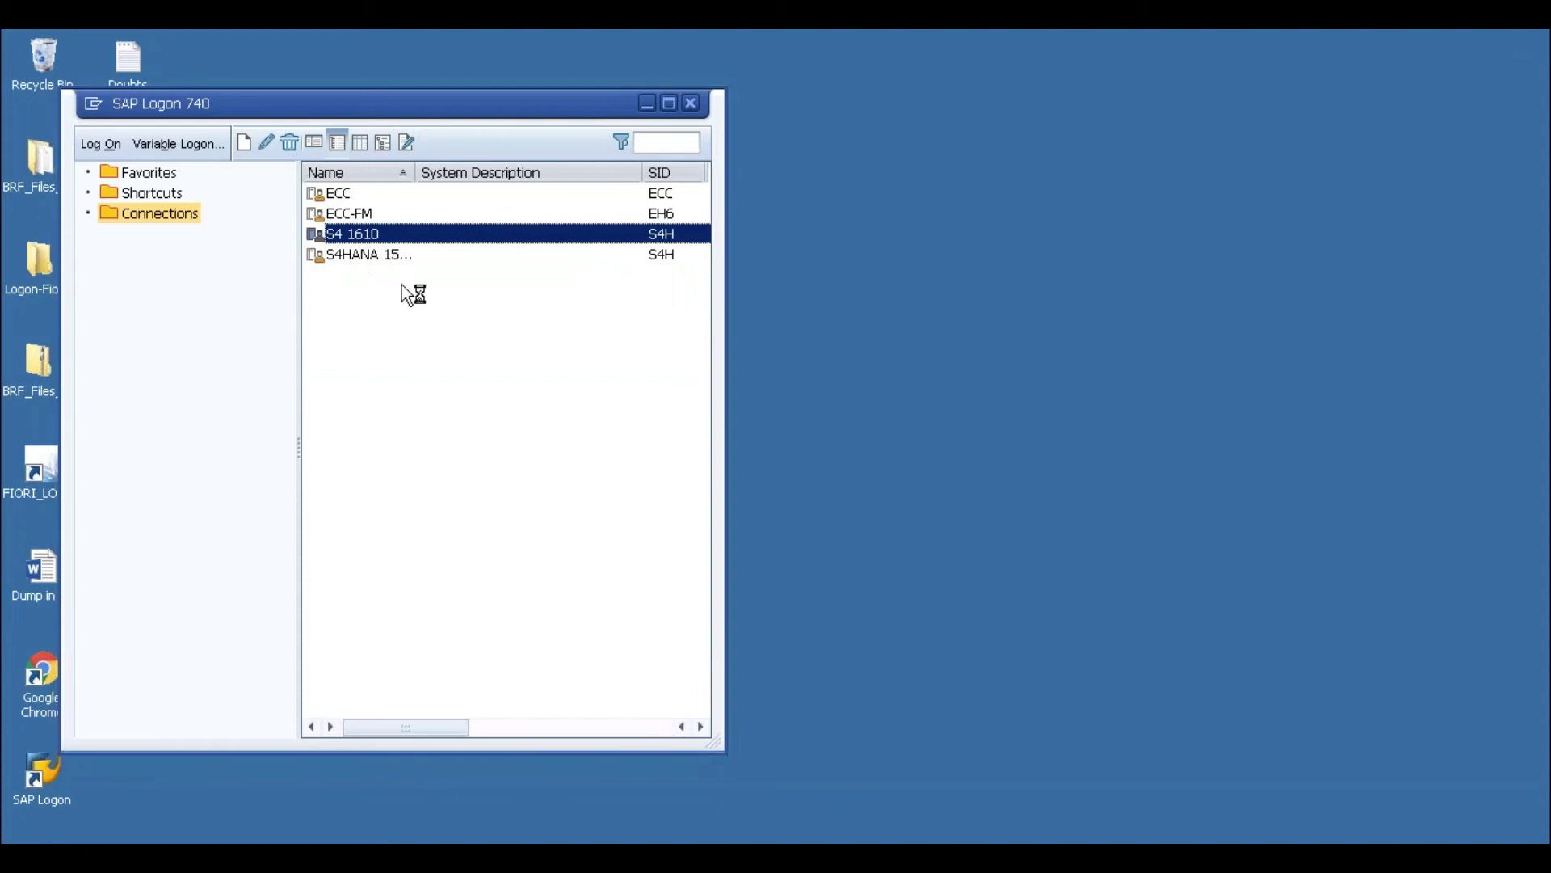
pyautogui.click(223, 262)
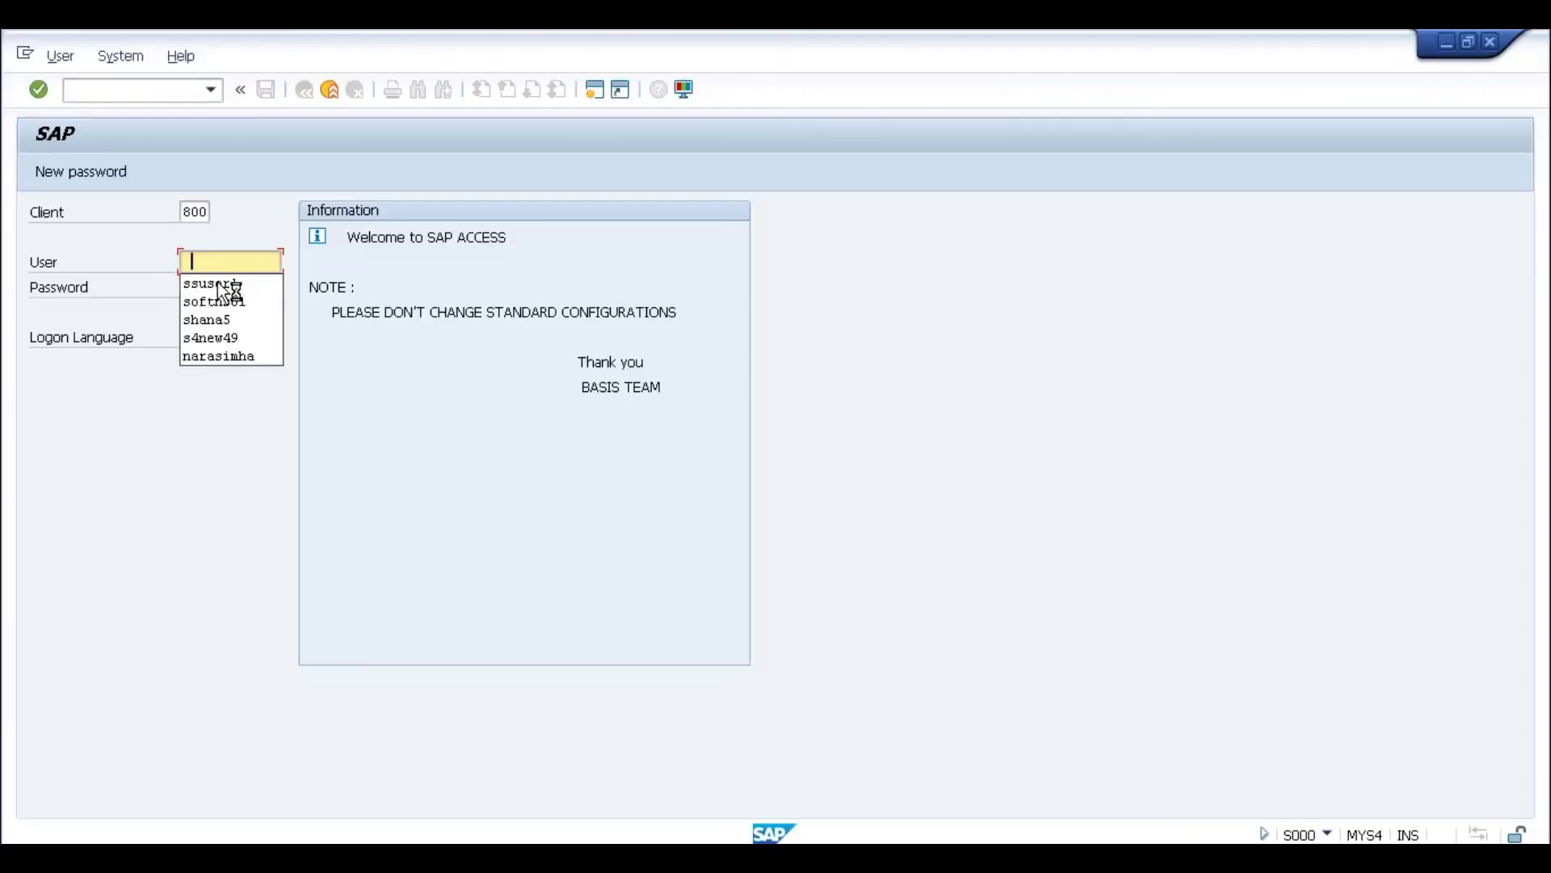
pyautogui.click(217, 302)
pyautogui.click(234, 285)
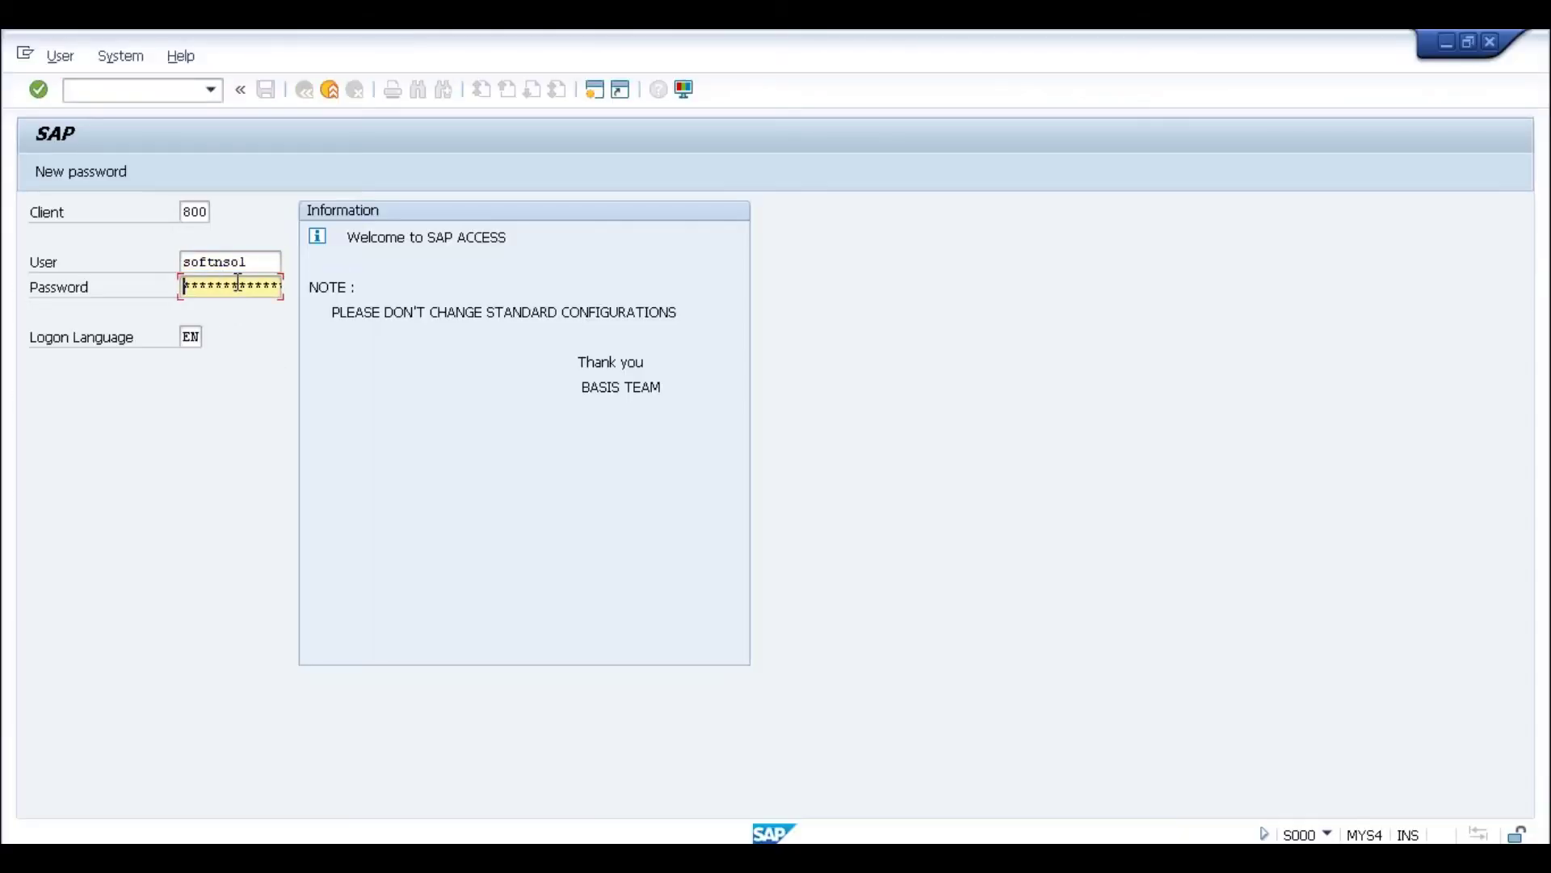
pyautogui.press('Return')
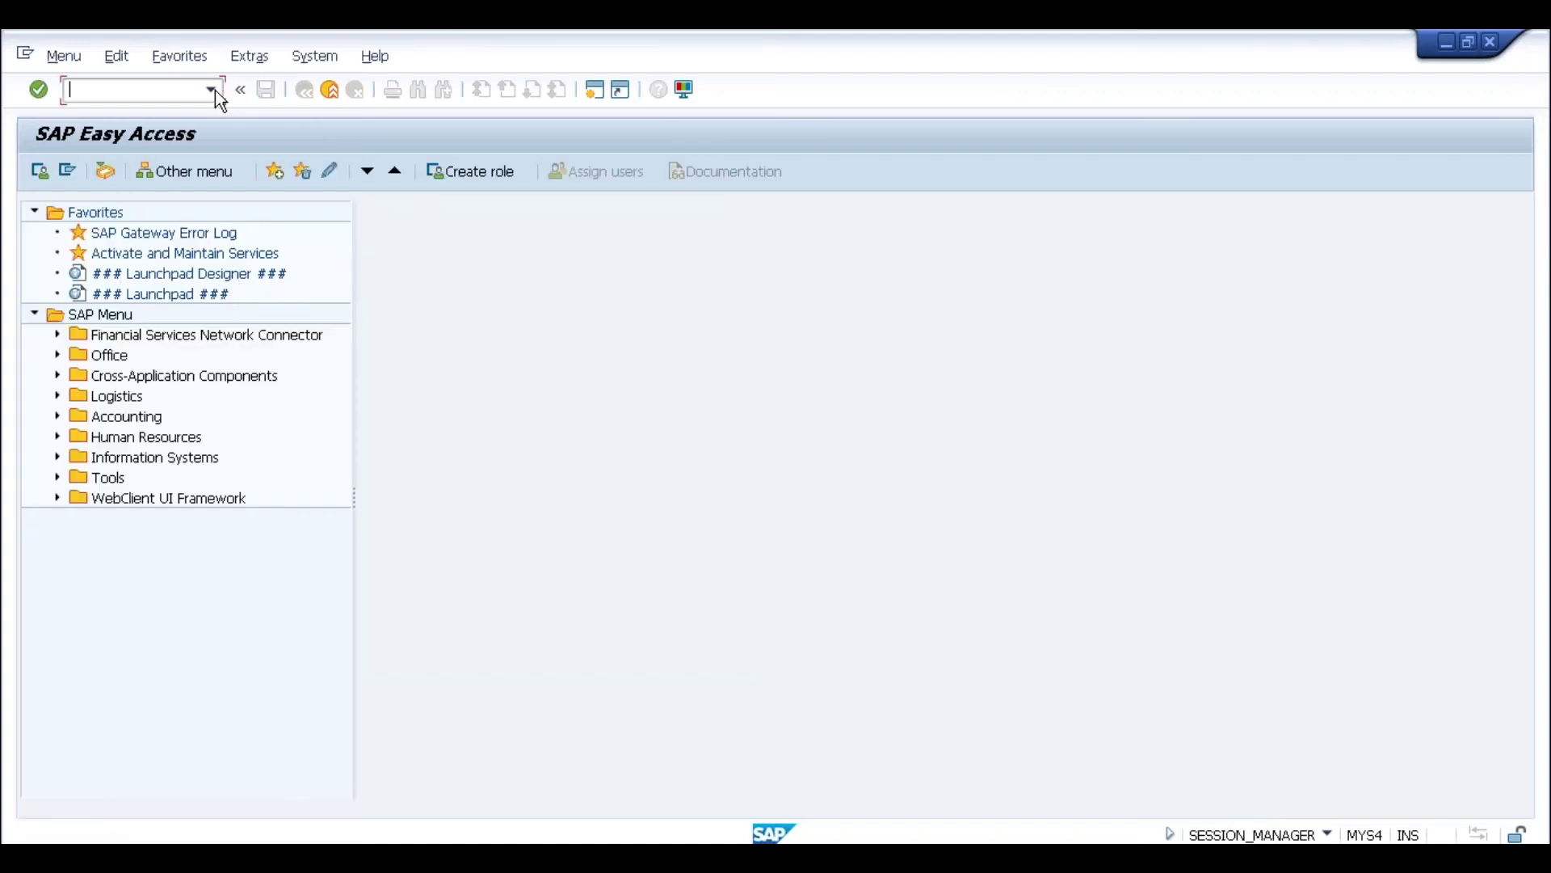
# - Start a standard purchase order with transaction ME21N and set purchasing organization SLOG, purchasing group 001 and company code SLOG
pyautogui.write('me21n')
pyautogui.press('Return')
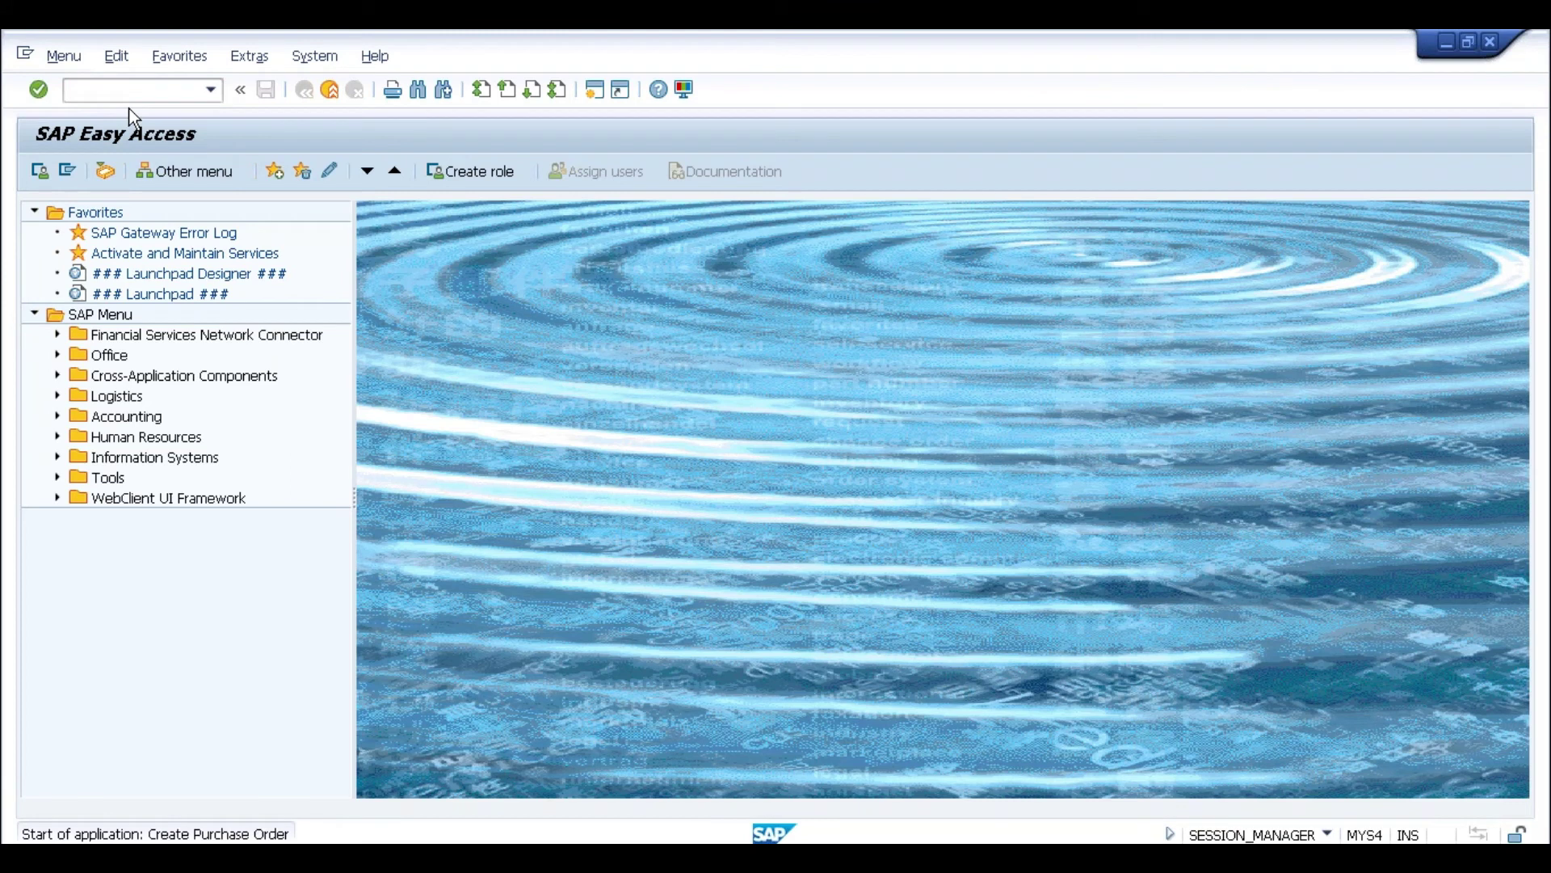
pyautogui.click(198, 287)
pyautogui.click(197, 328)
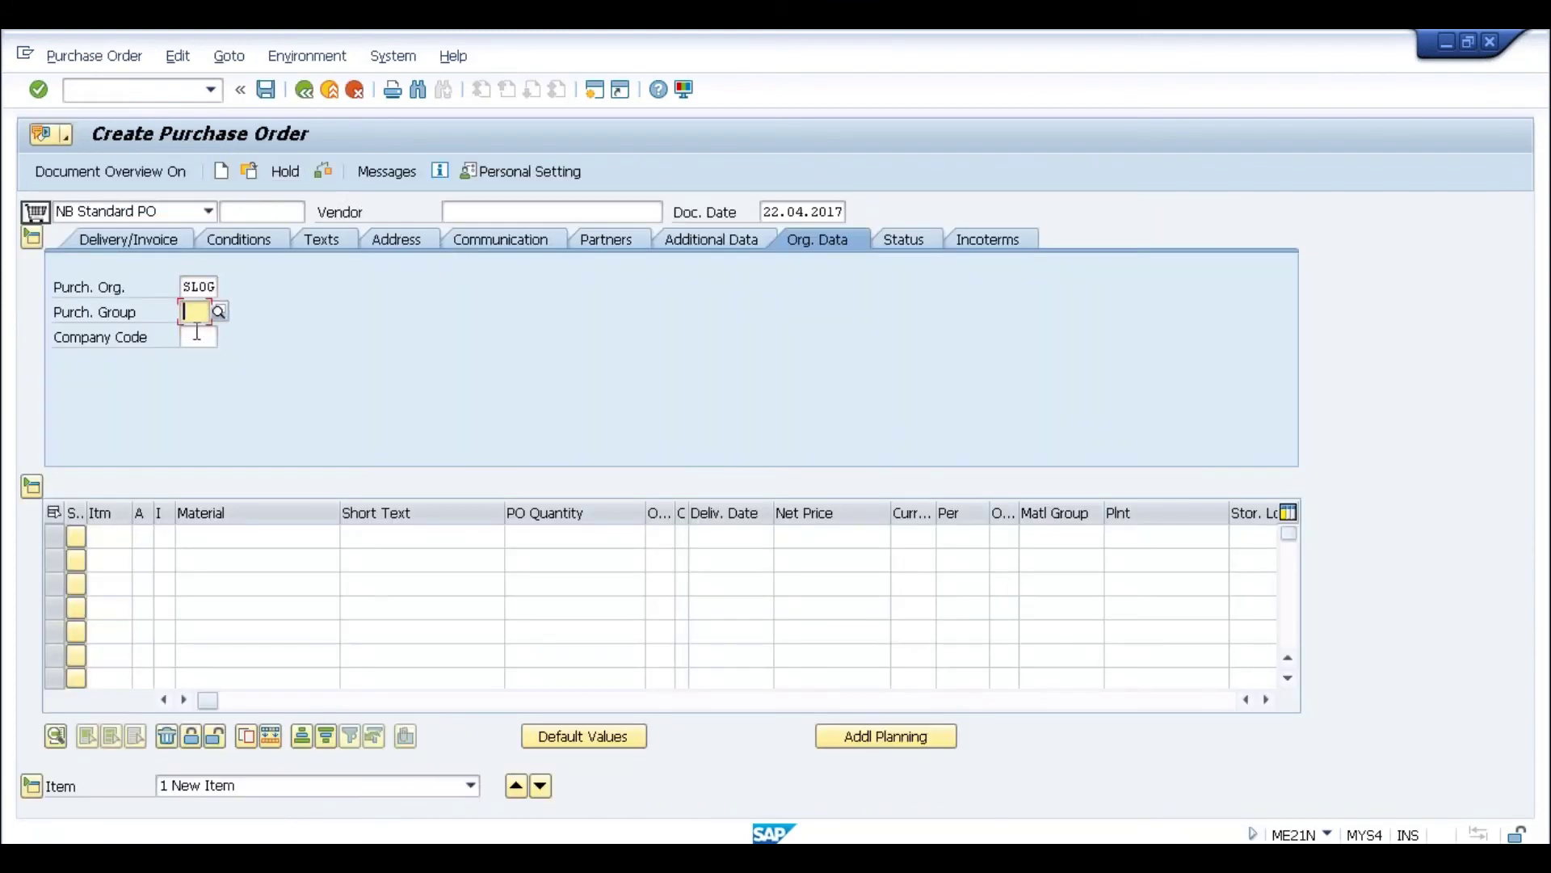
pyautogui.click(194, 336)
pyautogui.click(194, 337)
pyautogui.click(197, 353)
# - Enter the vendor number and add an item for material 10000075 with a quantity of 10
pyautogui.click(524, 214)
pyautogui.click(519, 212)
pyautogui.click(476, 230)
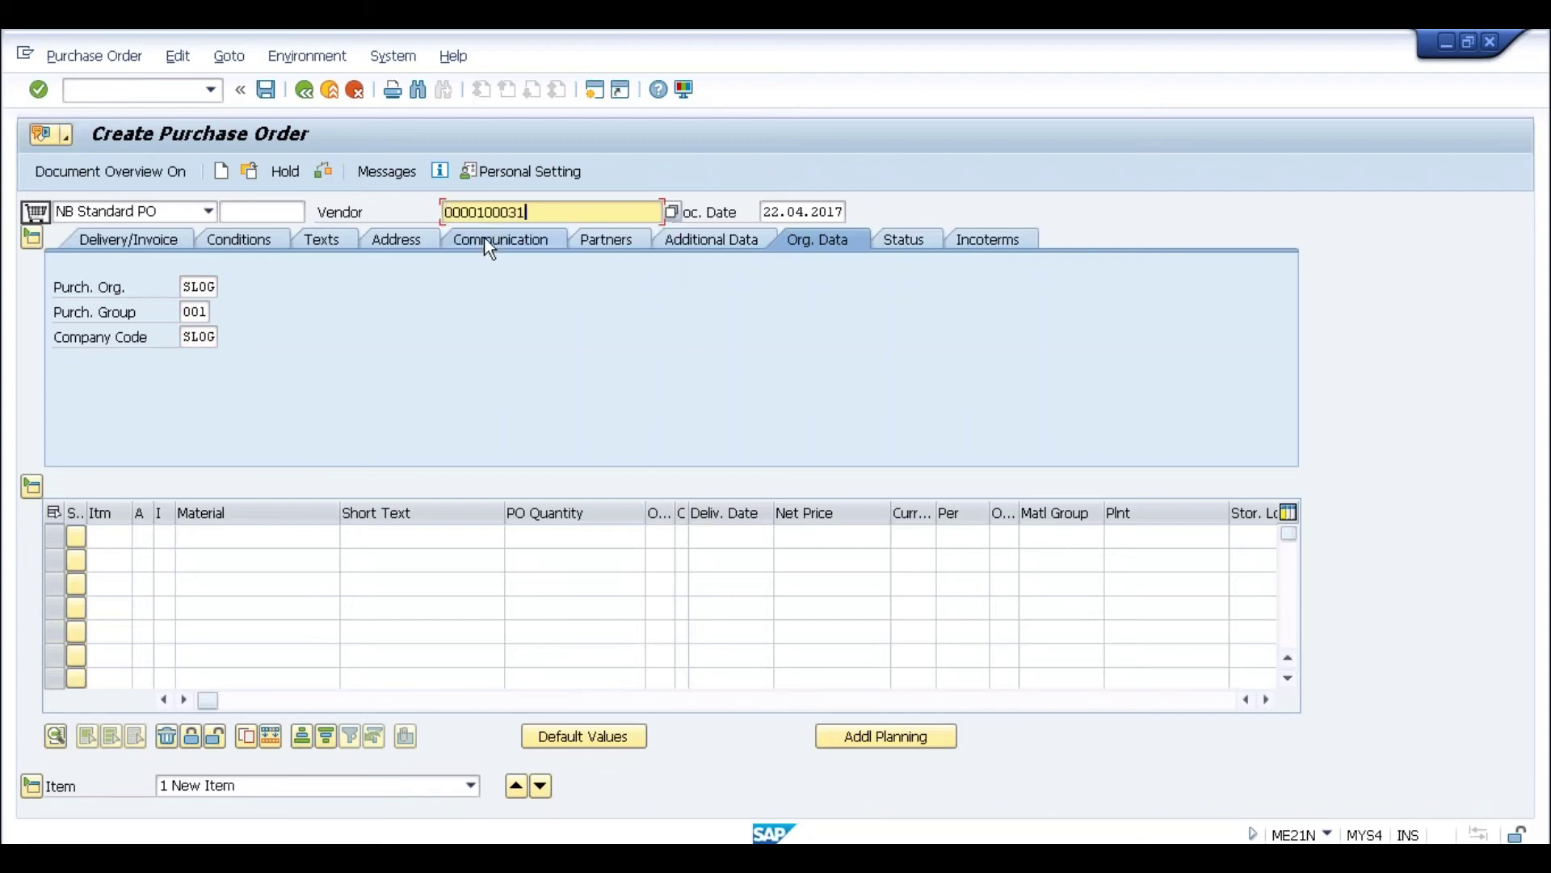
pyautogui.click(258, 538)
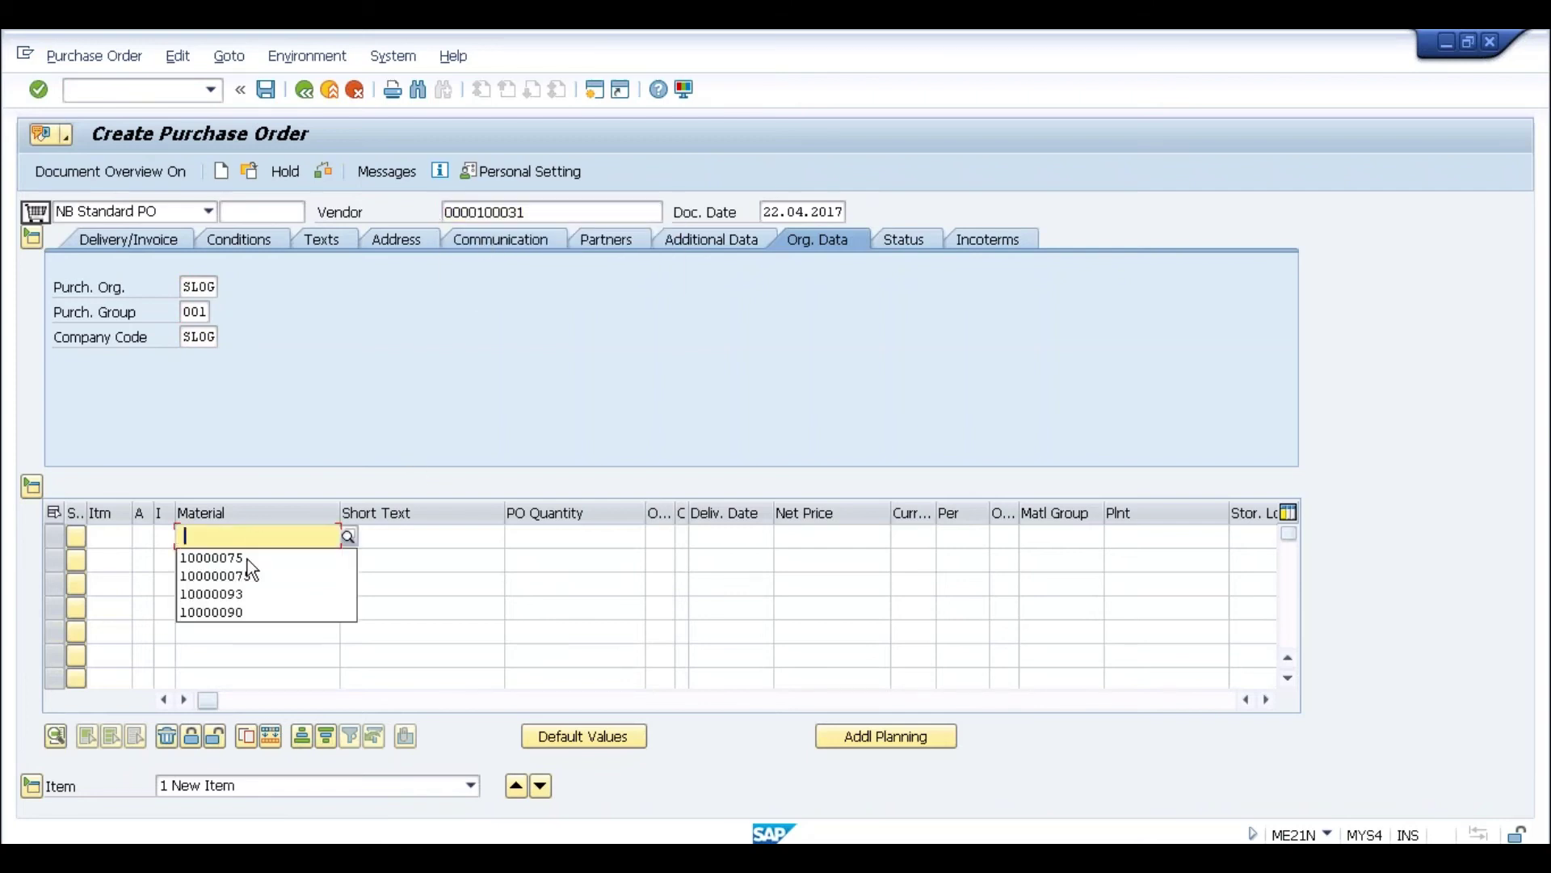
pyautogui.press('Down')
pyautogui.click(568, 536)
pyautogui.write('1')
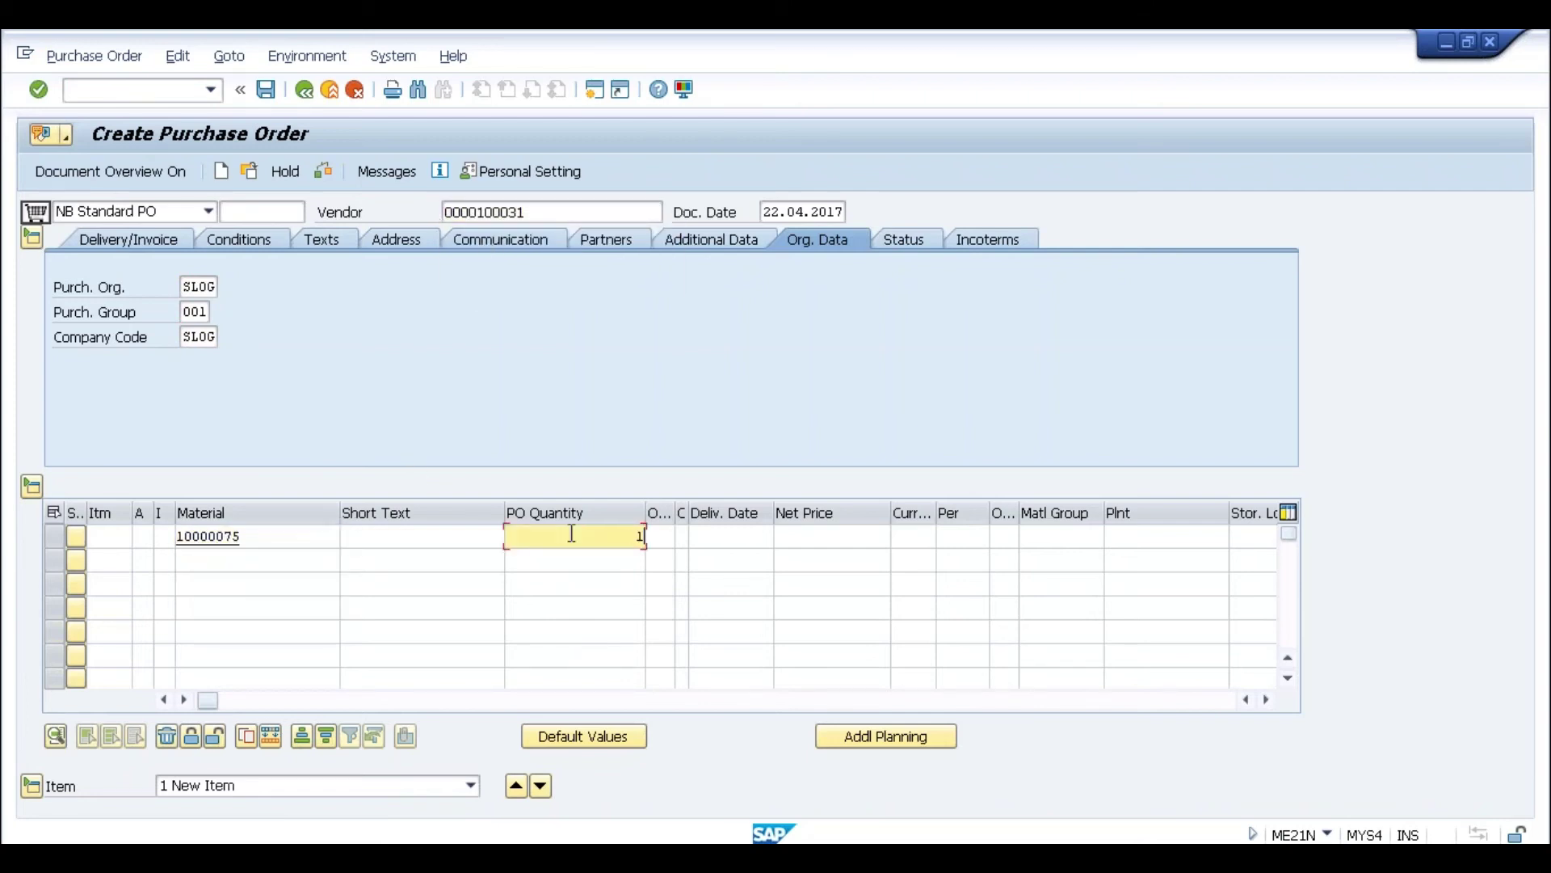
pyautogui.write('0')
# - Set the item's net price to 100 INR and its plant to SLOG, and confirm the order data
pyautogui.press('Tab')
pyautogui.press('Tab')
pyautogui.press('Tab')
pyautogui.press('Tab')
pyautogui.write('100')
pyautogui.write('INR')
pyautogui.press('Tab')
pyautogui.press('Tab')
pyautogui.press('Tab')
pyautogui.press('Tab')
pyautogui.write('slog')
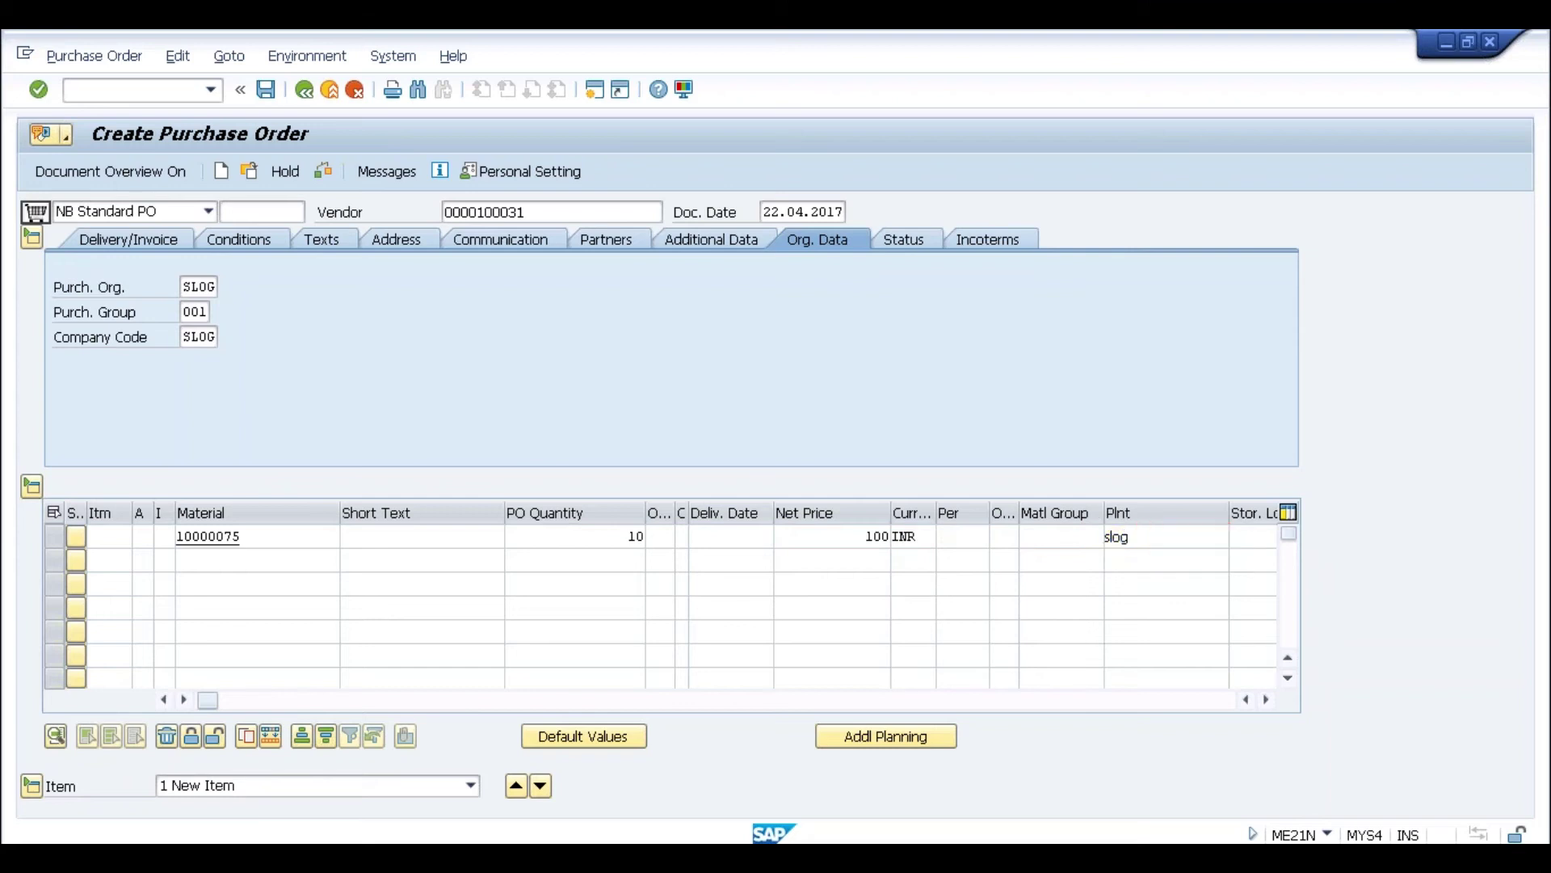
pyautogui.press('Return')
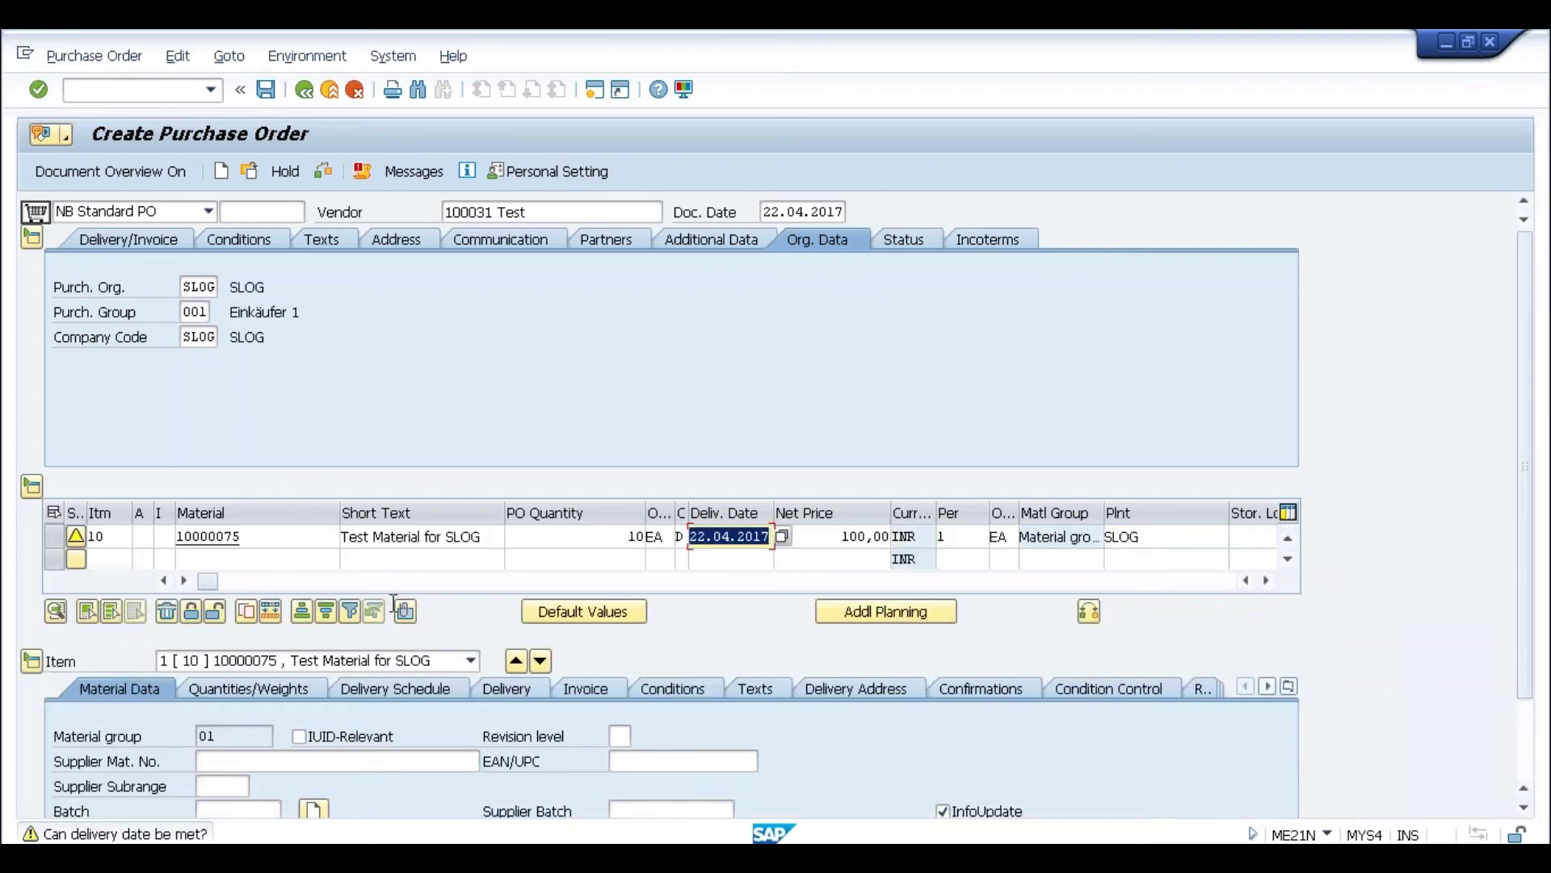
pyautogui.press('Return')
pyautogui.press('Return')
pyautogui.press('Return')
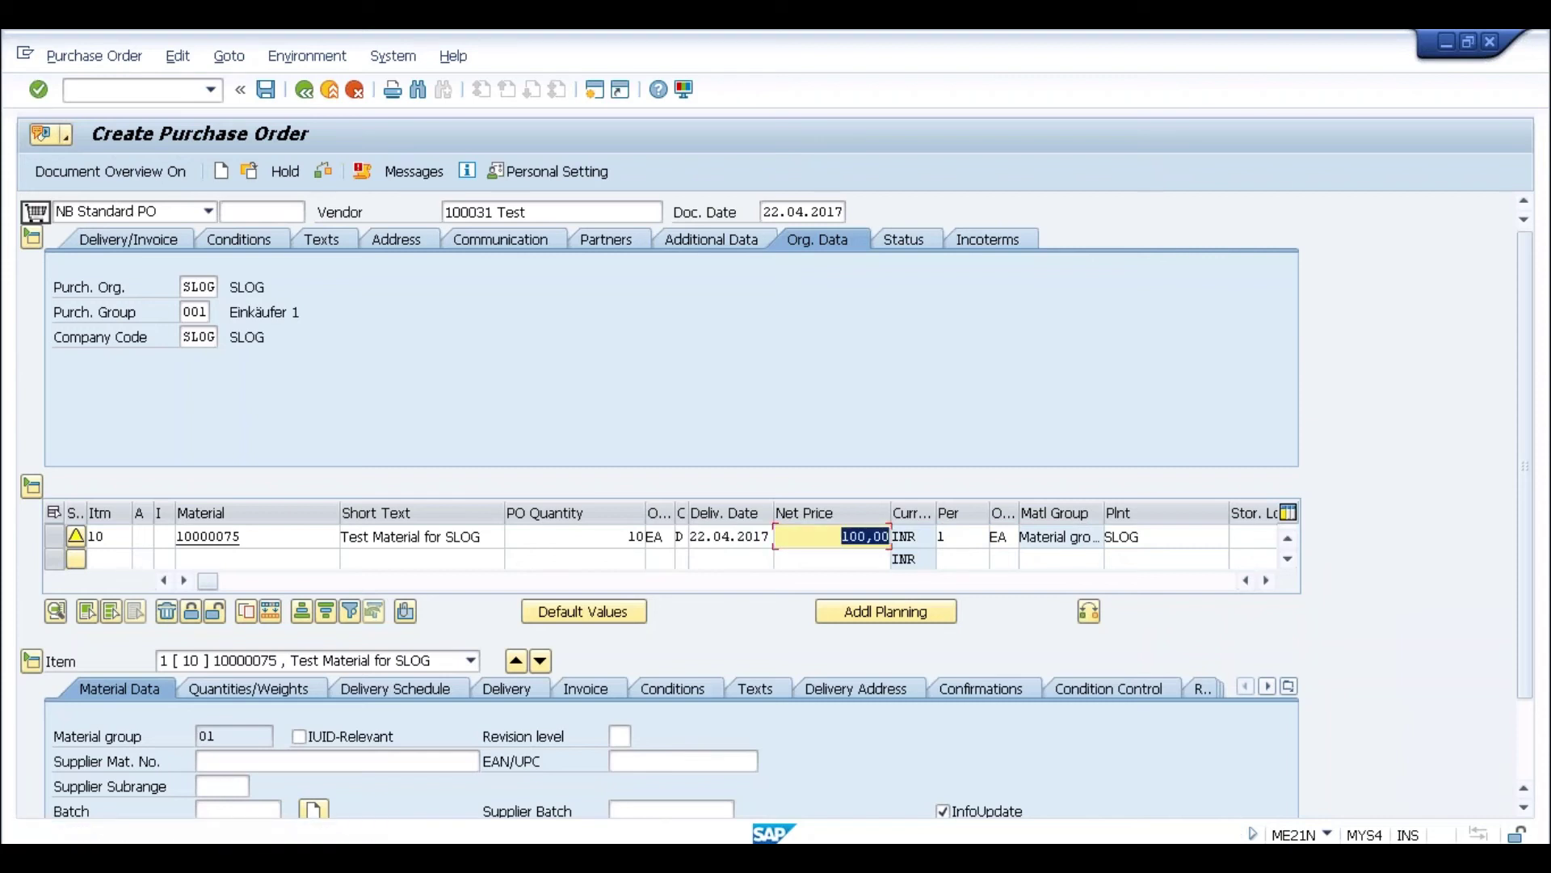
# - Open the purchase order's output screen, and start transaction OPD in a new session with its browser window maximized
pyautogui.click(401, 173)
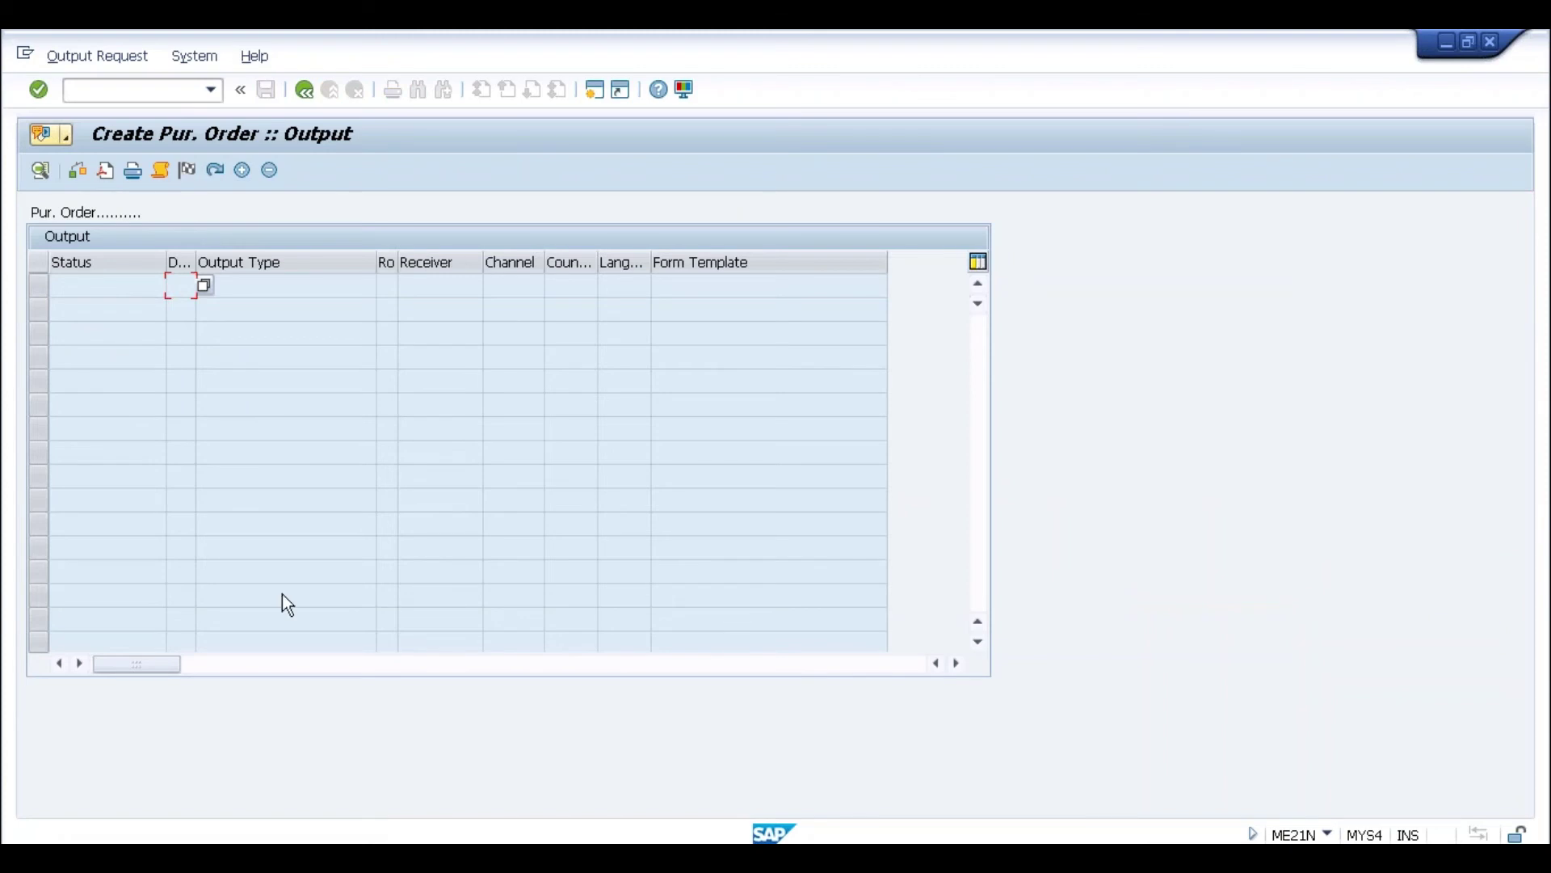
pyautogui.click(598, 96)
pyautogui.write('opd')
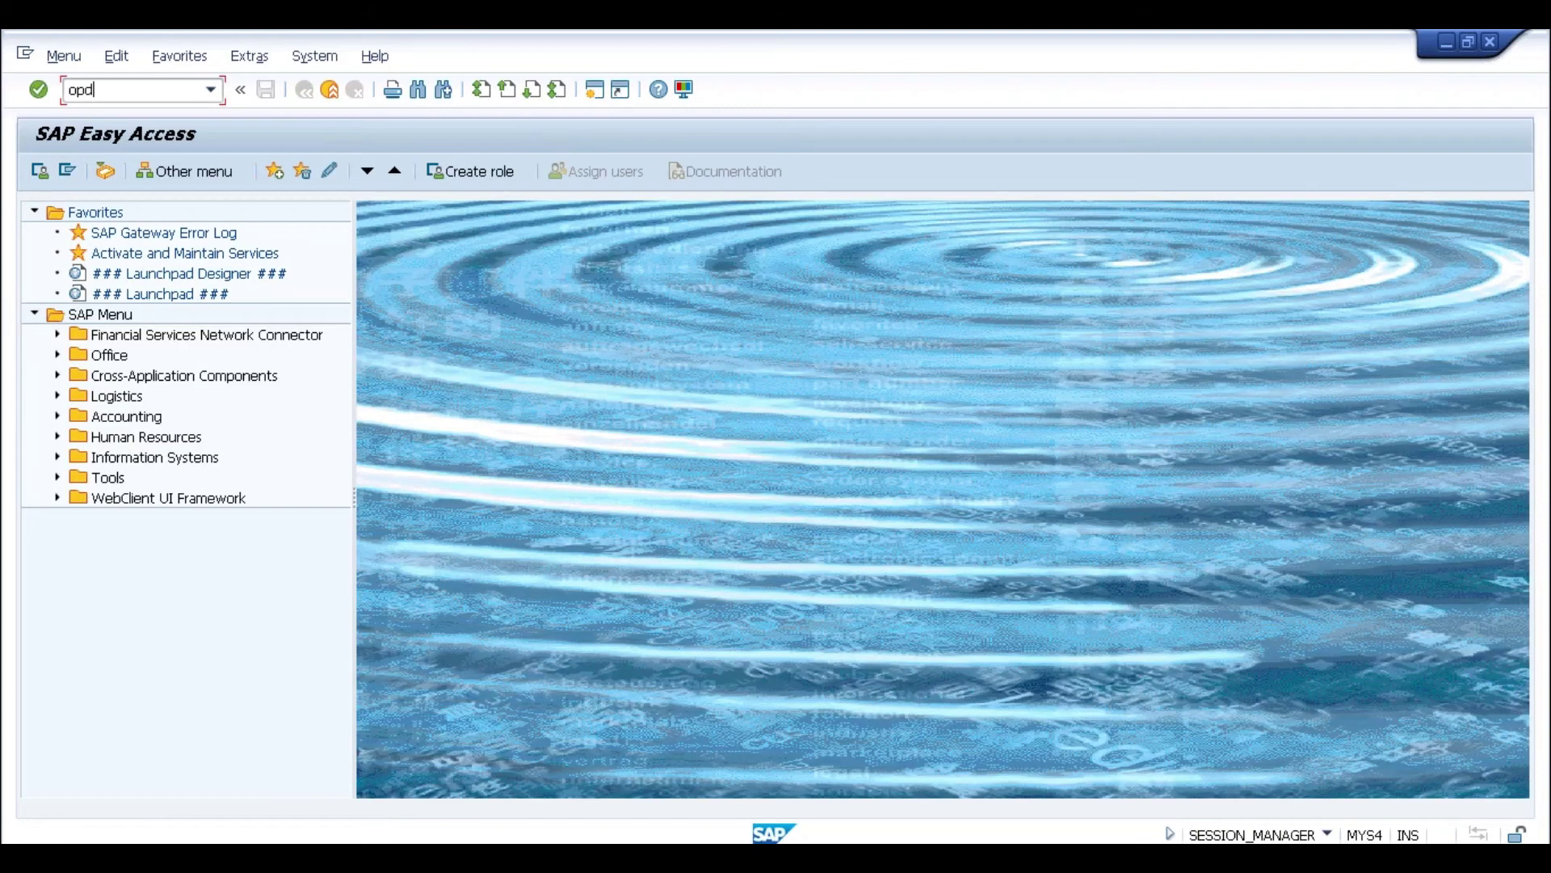
pyautogui.press('Return')
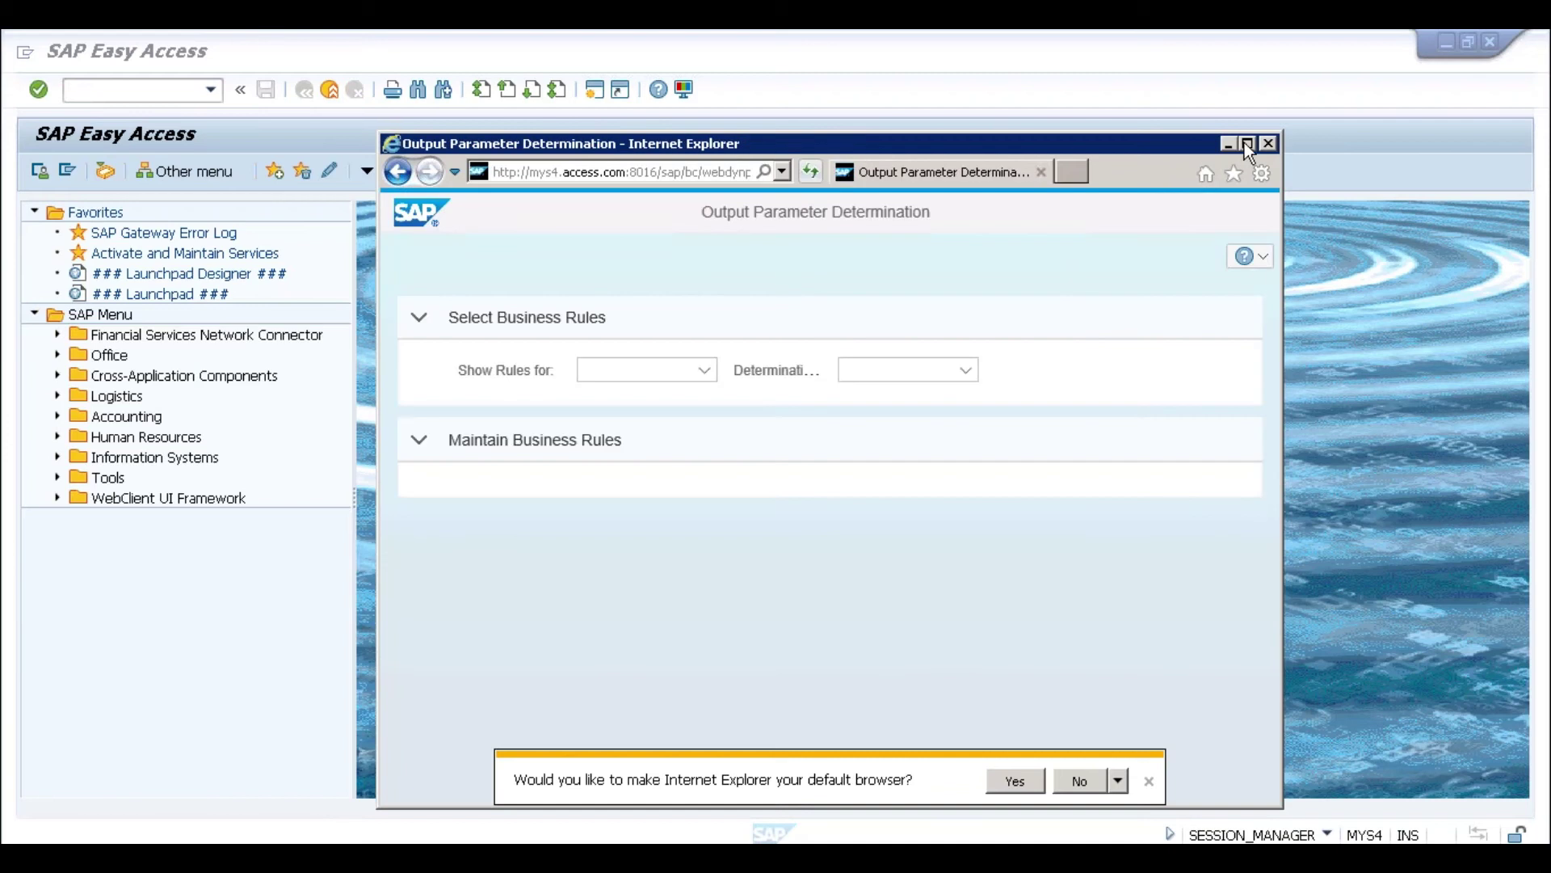
pyautogui.click(1244, 142)
# - Show the Purchase Order business rules for the Output Type determination step
pyautogui.click(572, 267)
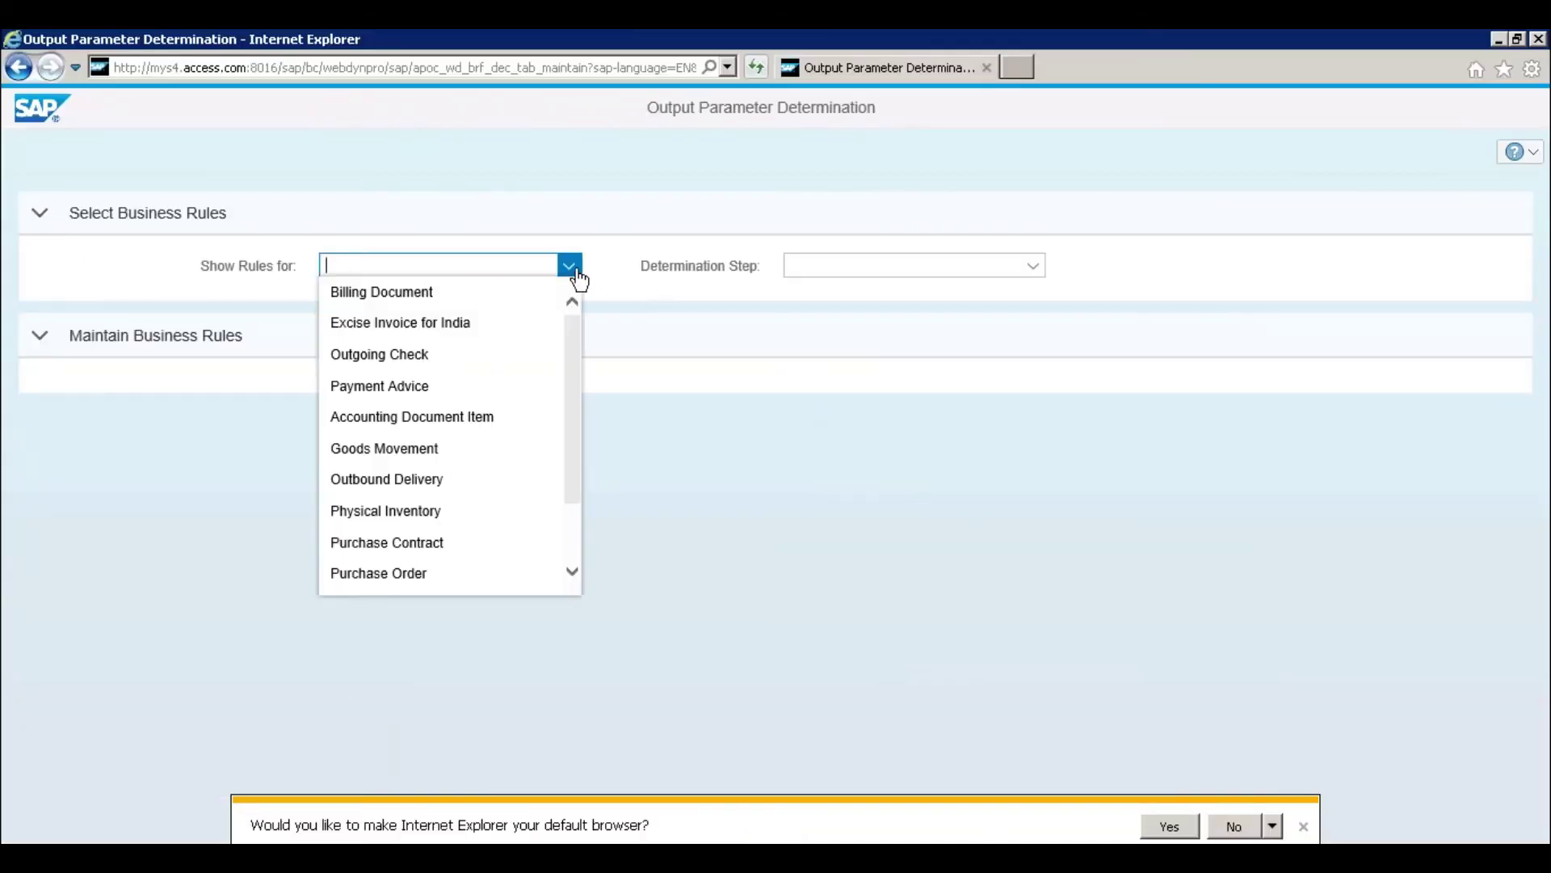
pyautogui.click(436, 578)
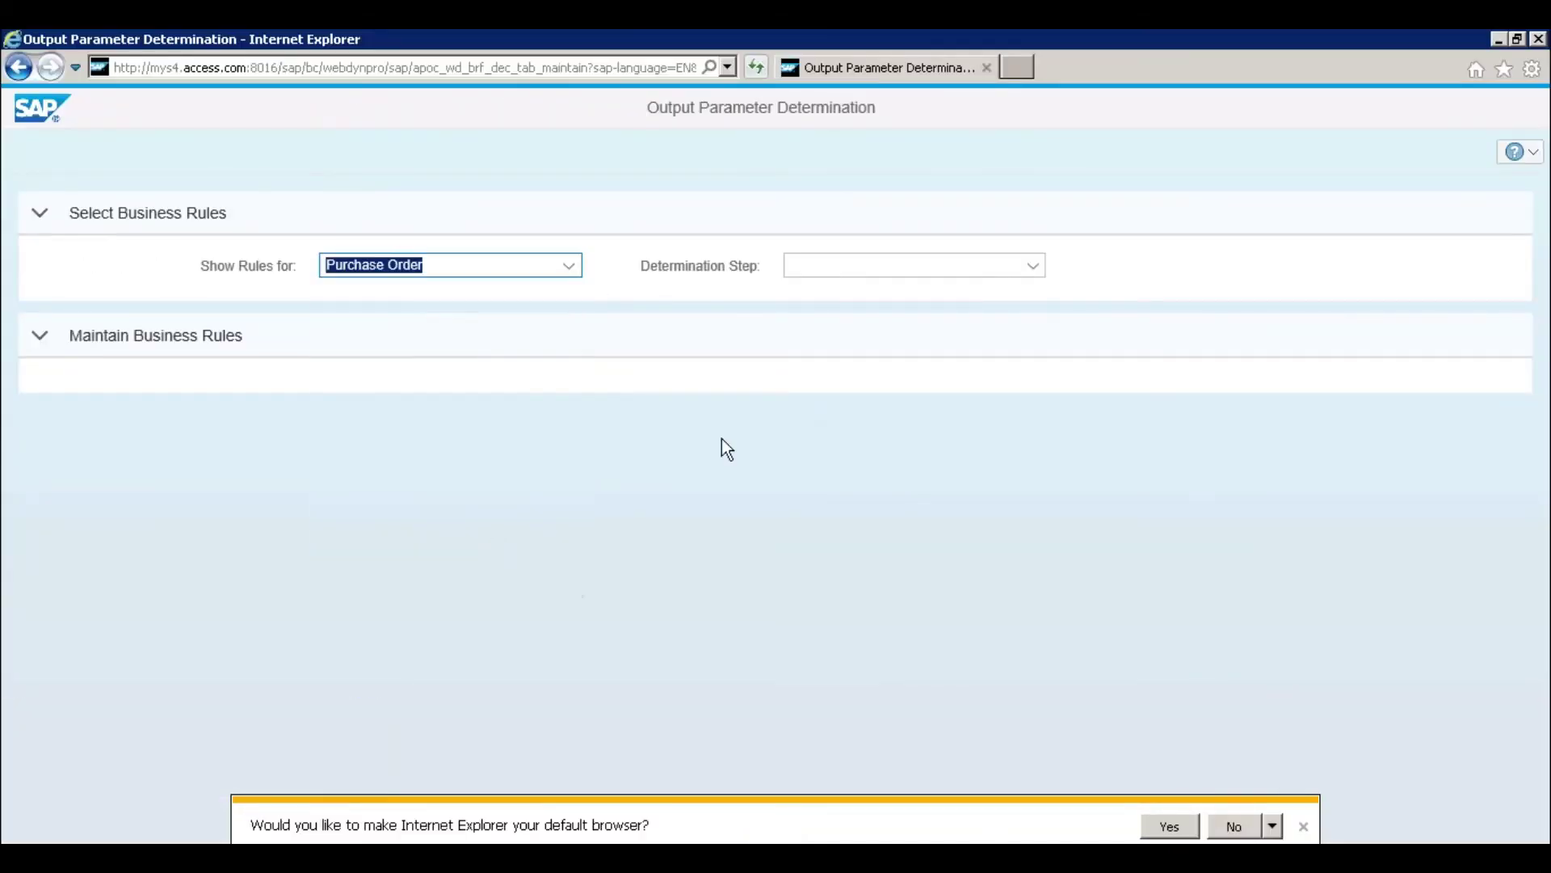
pyautogui.click(1023, 268)
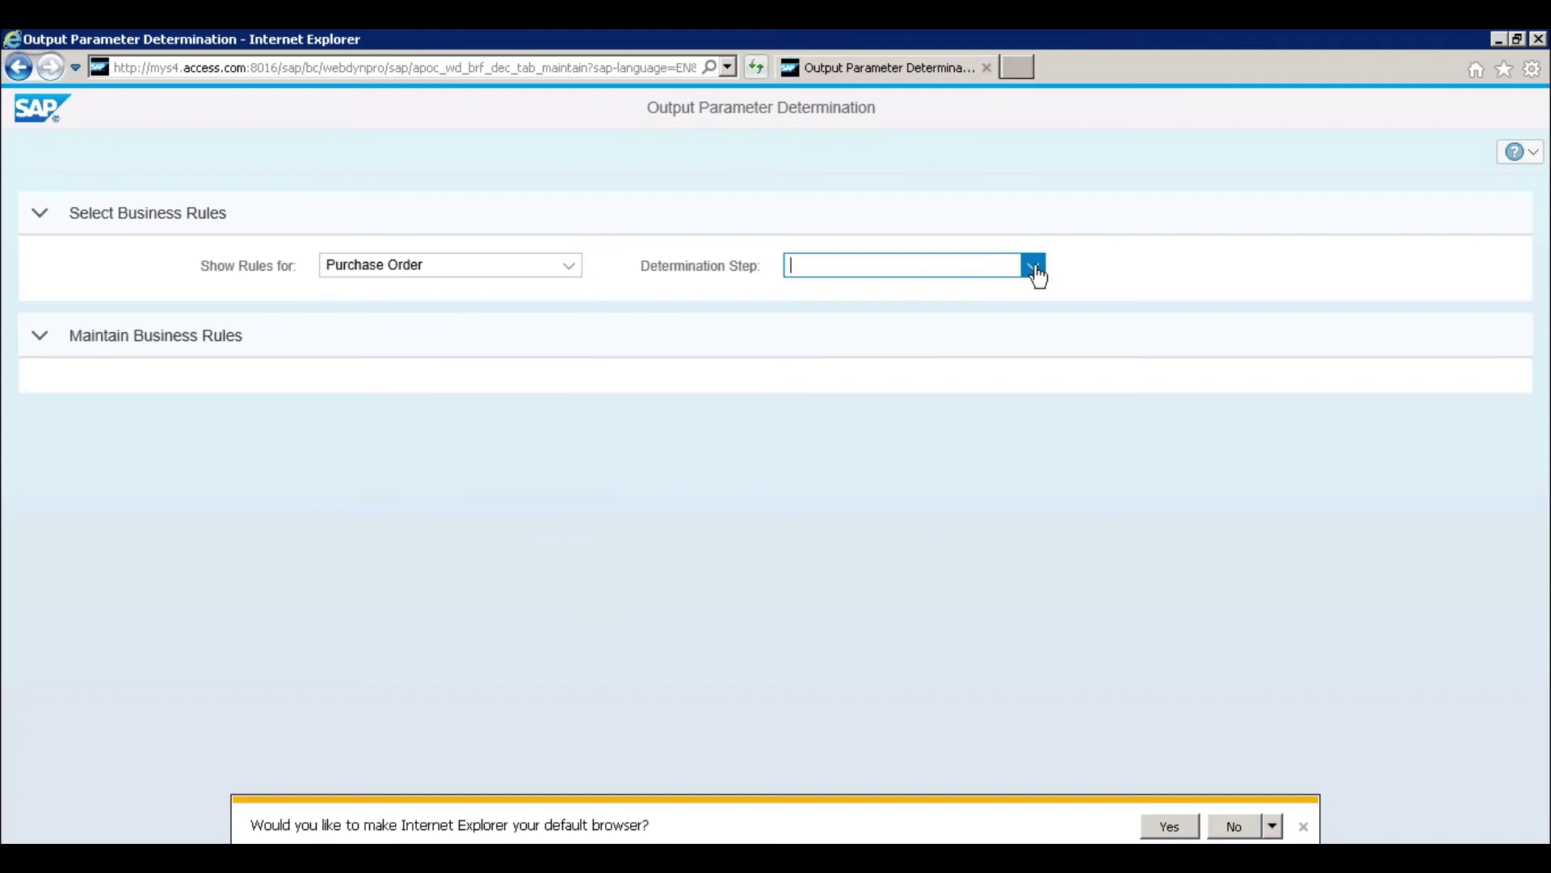
pyautogui.click(1034, 266)
pyautogui.click(864, 295)
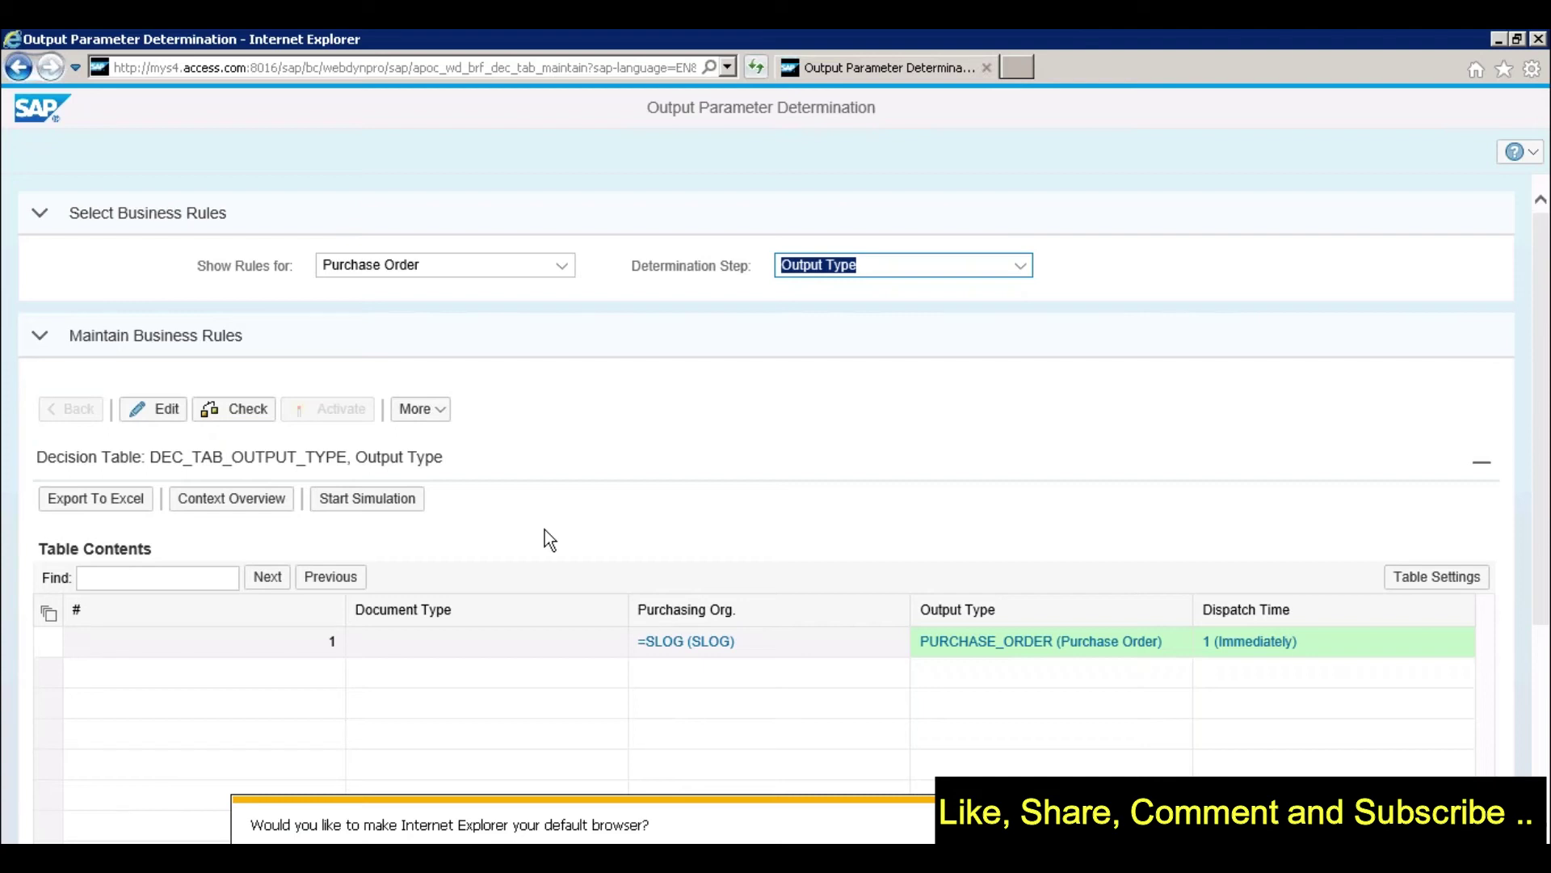
# - Switch back to the purchase order's output window and add an output item of type PURCHASE_ORDER
pyautogui.click(331, 702)
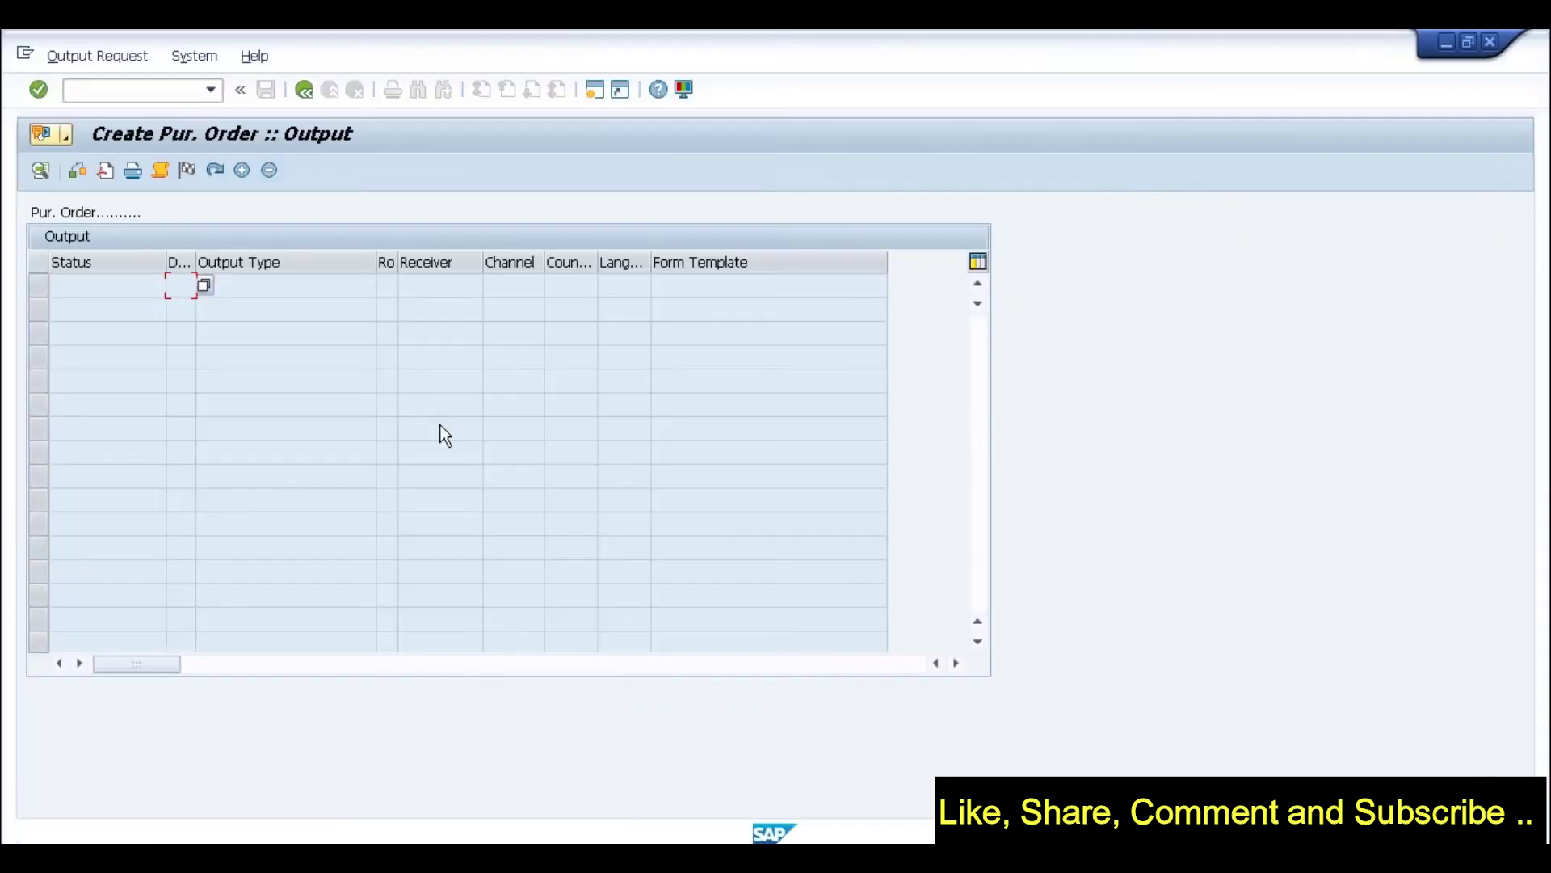
pyautogui.click(246, 171)
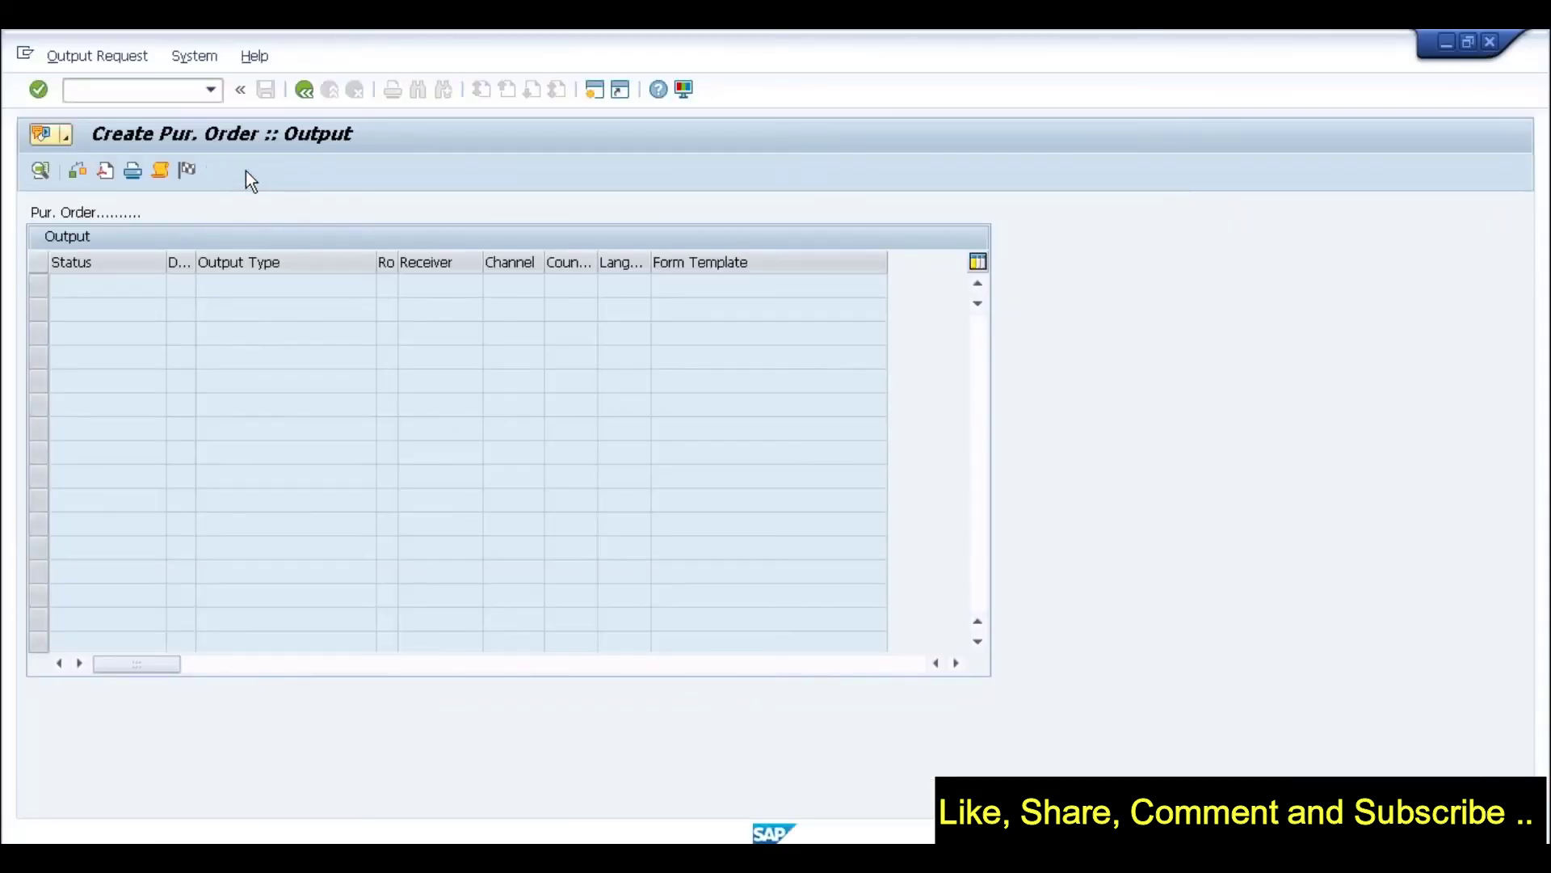
pyautogui.click(352, 289)
pyautogui.click(384, 285)
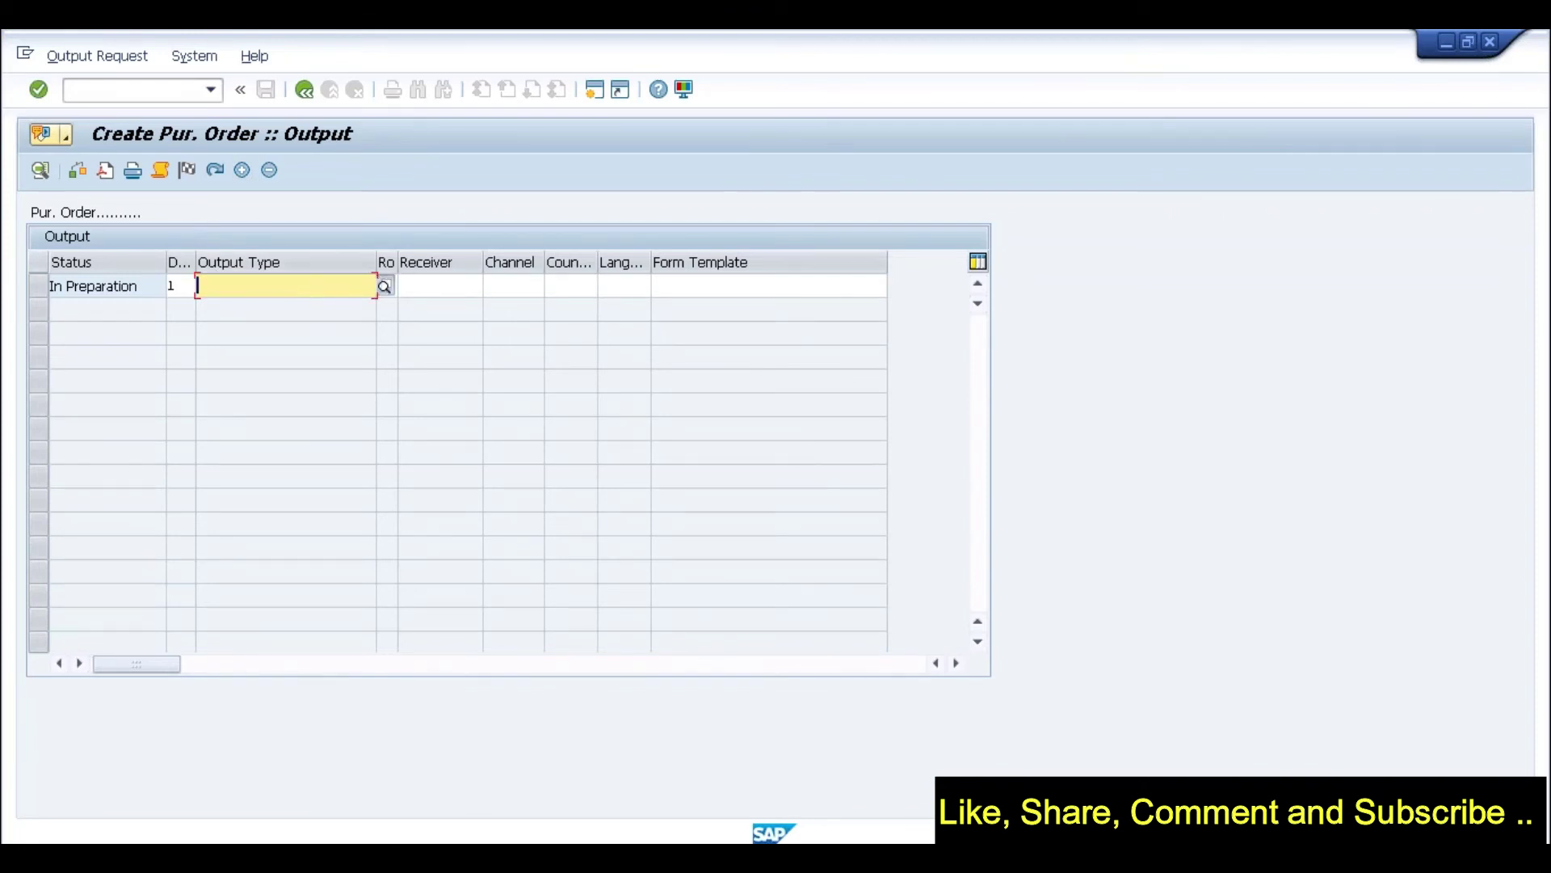
pyautogui.doubleClick(163, 291)
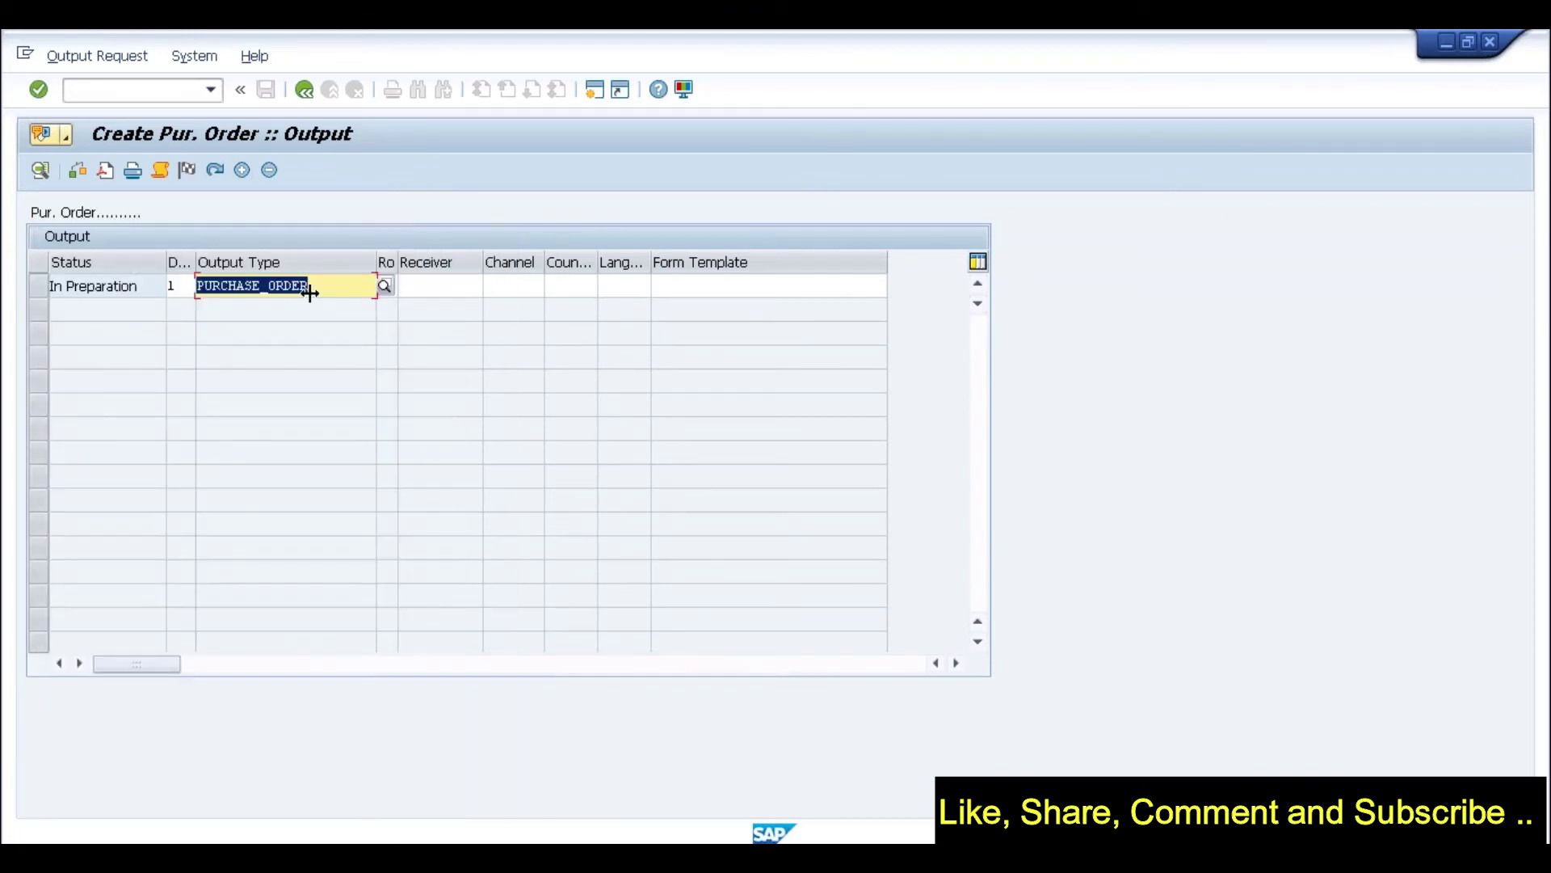
# - Assign the vendor as the output item's receiver and set its channel to PRINT
pyautogui.click(394, 286)
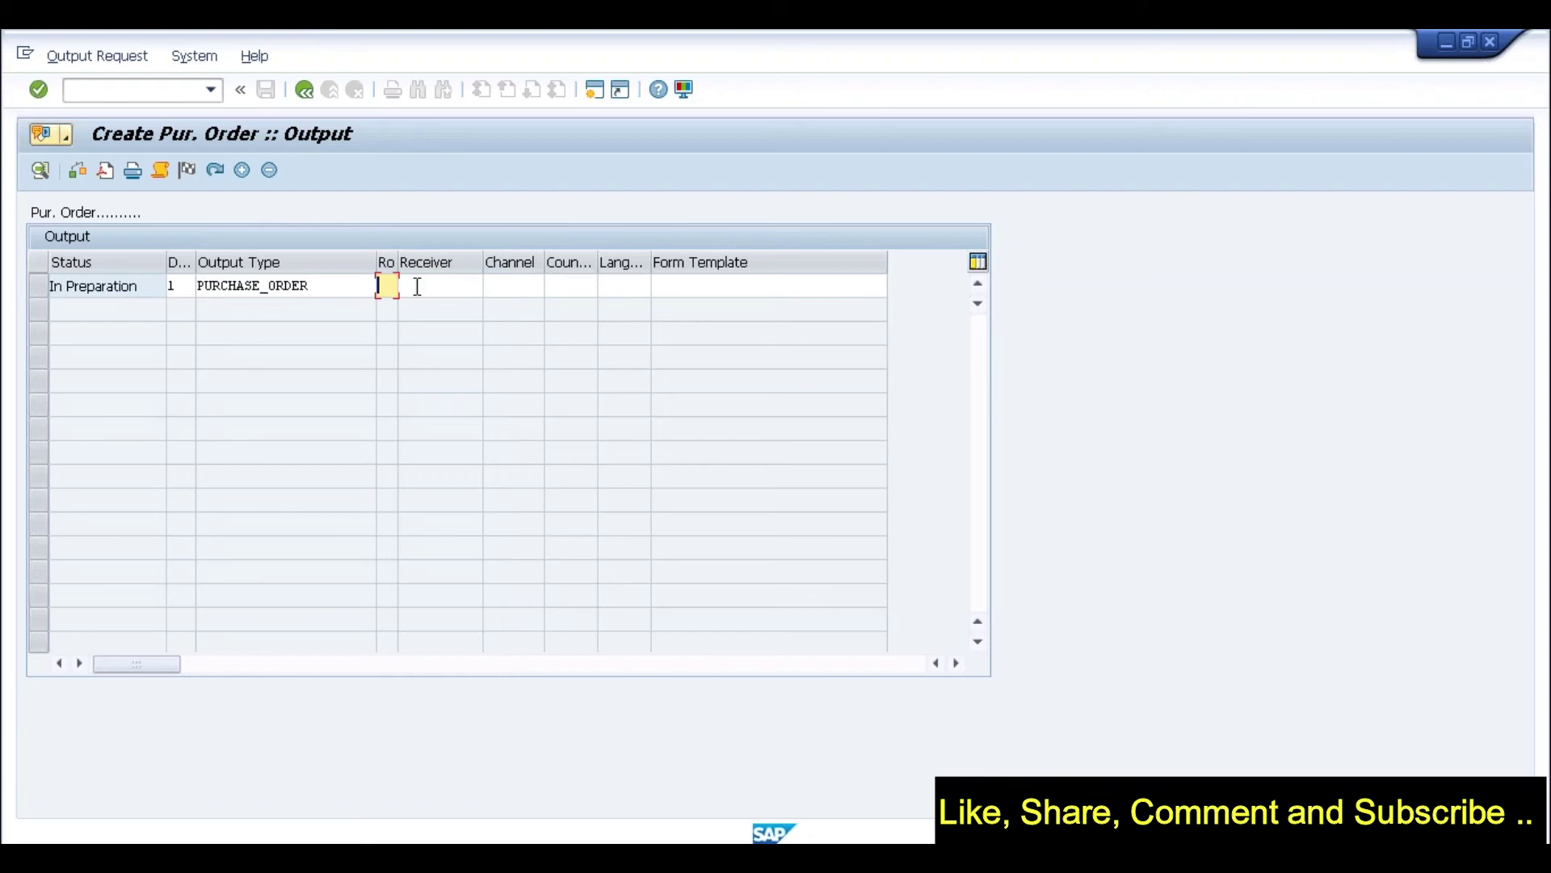
pyautogui.click(426, 286)
pyautogui.press('Down')
pyautogui.press('Return')
pyautogui.click(517, 297)
pyautogui.press('Down')
pyautogui.press('Return')
# - Set the output's country to IN, language to EN and form template to MM_PUR_PURCHASE_ORDER, and return to the purchase order
pyautogui.click(583, 284)
pyautogui.press('Down')
pyautogui.press('Return')
pyautogui.press('Tab')
pyautogui.press('Down')
pyautogui.press('Return')
pyautogui.press('Tab')
pyautogui.press('Down')
pyautogui.press('Return')
pyautogui.press('Return')
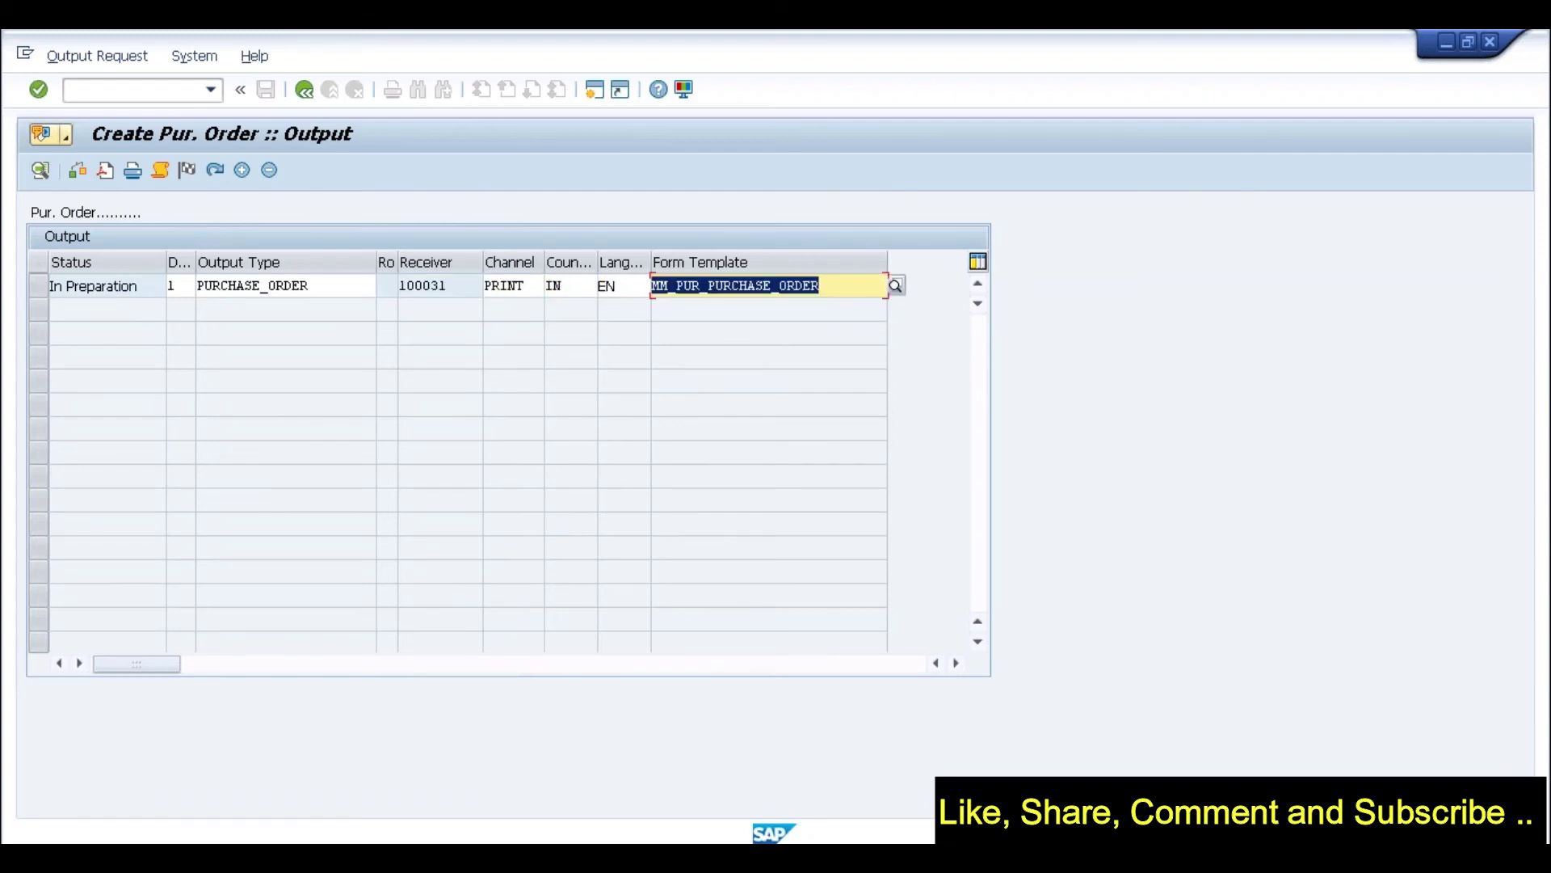
pyautogui.click(303, 88)
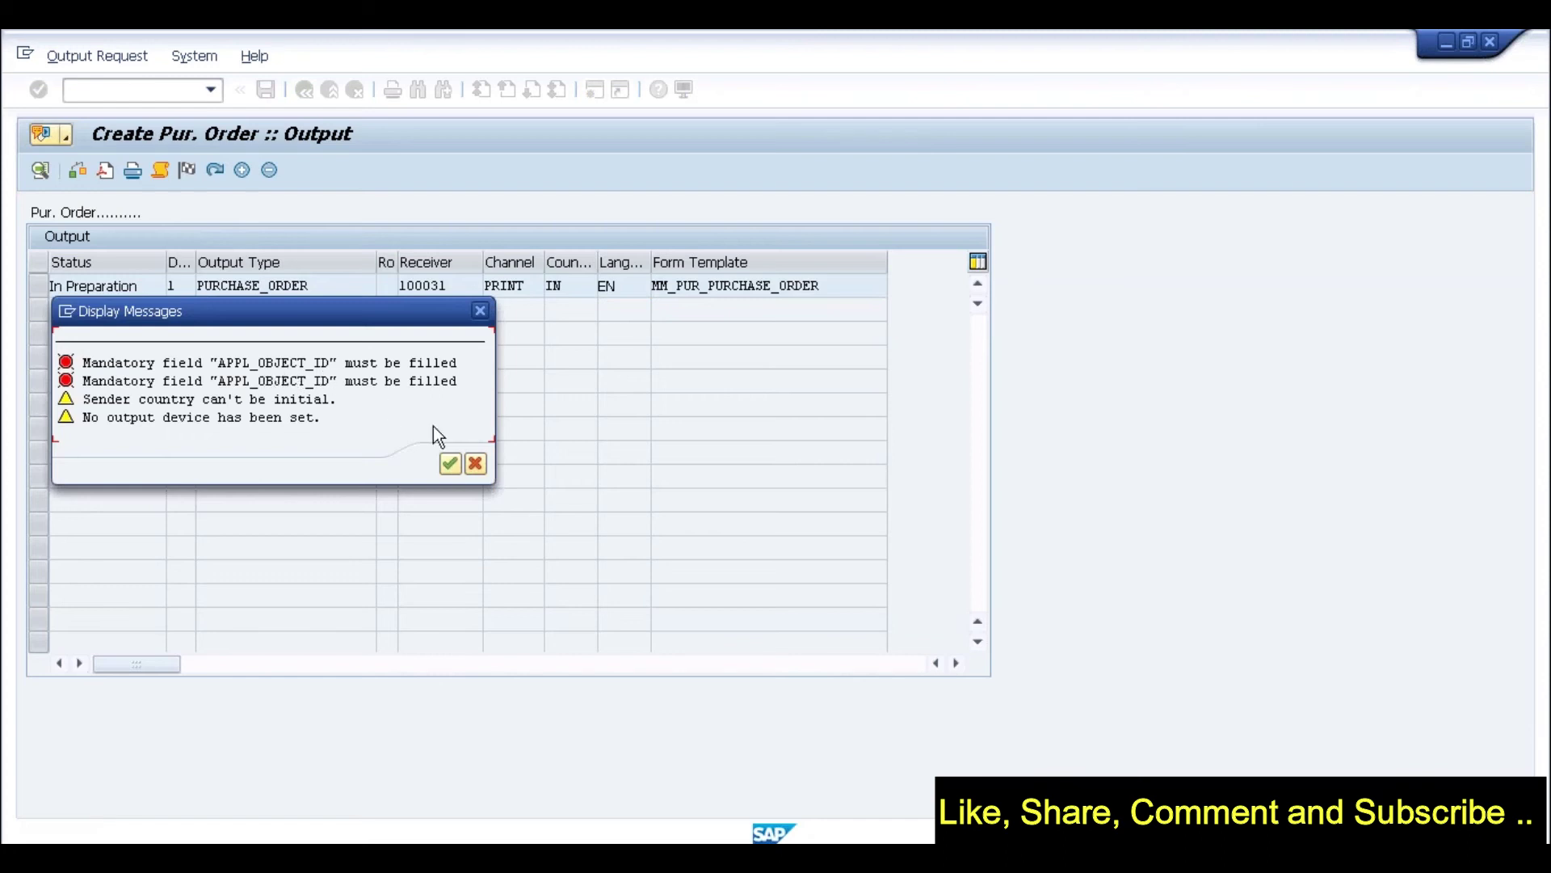
pyautogui.click(450, 465)
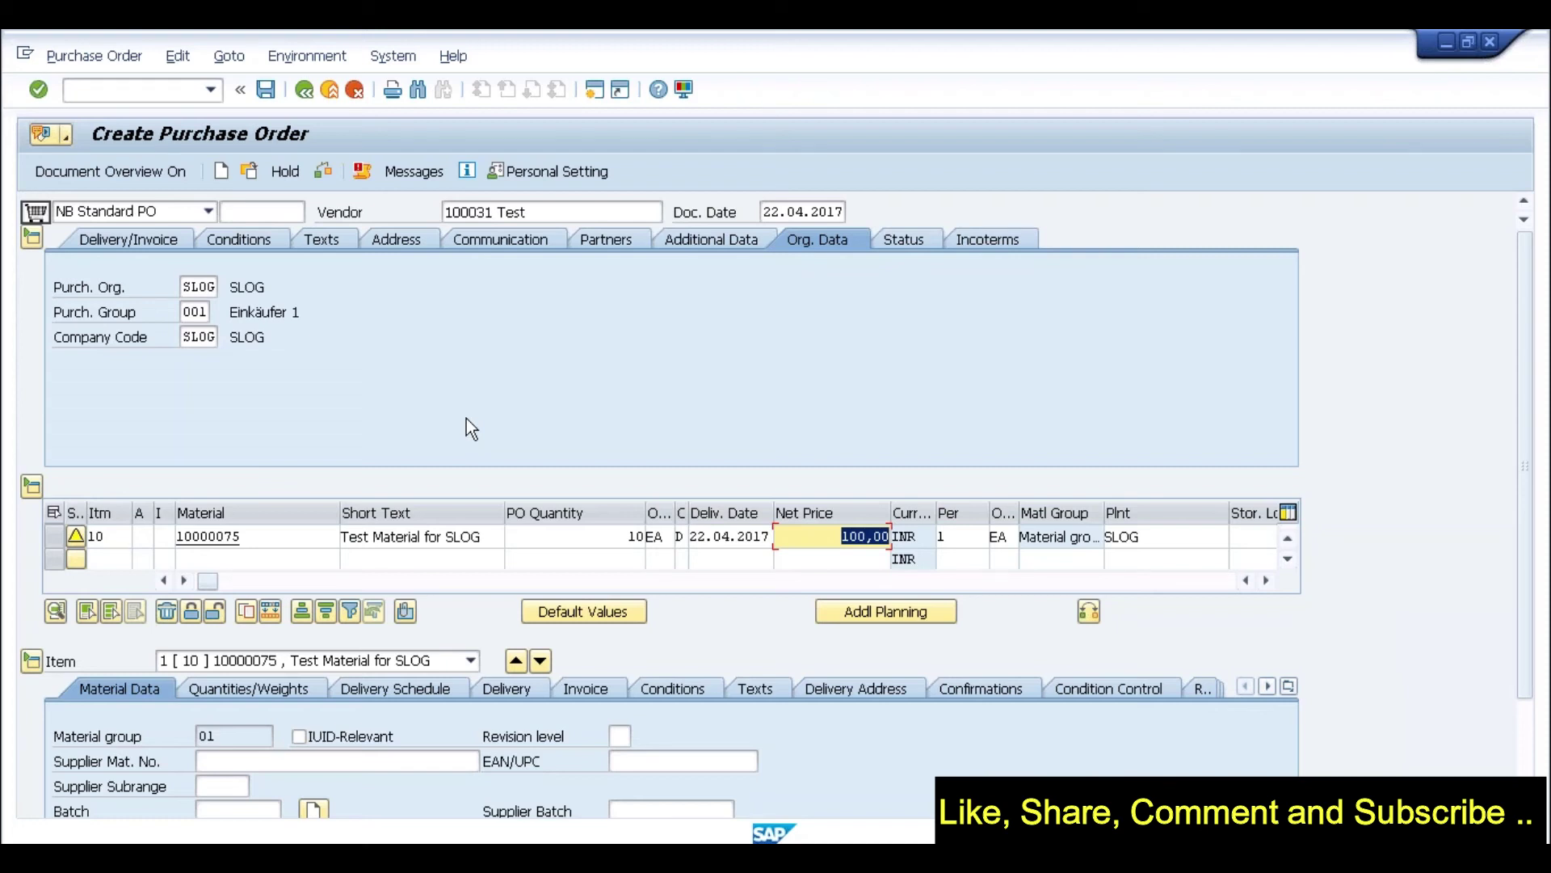
# - Reopen the order's output screen, try to preview the output document, and go back to the purchase order
pyautogui.click(409, 174)
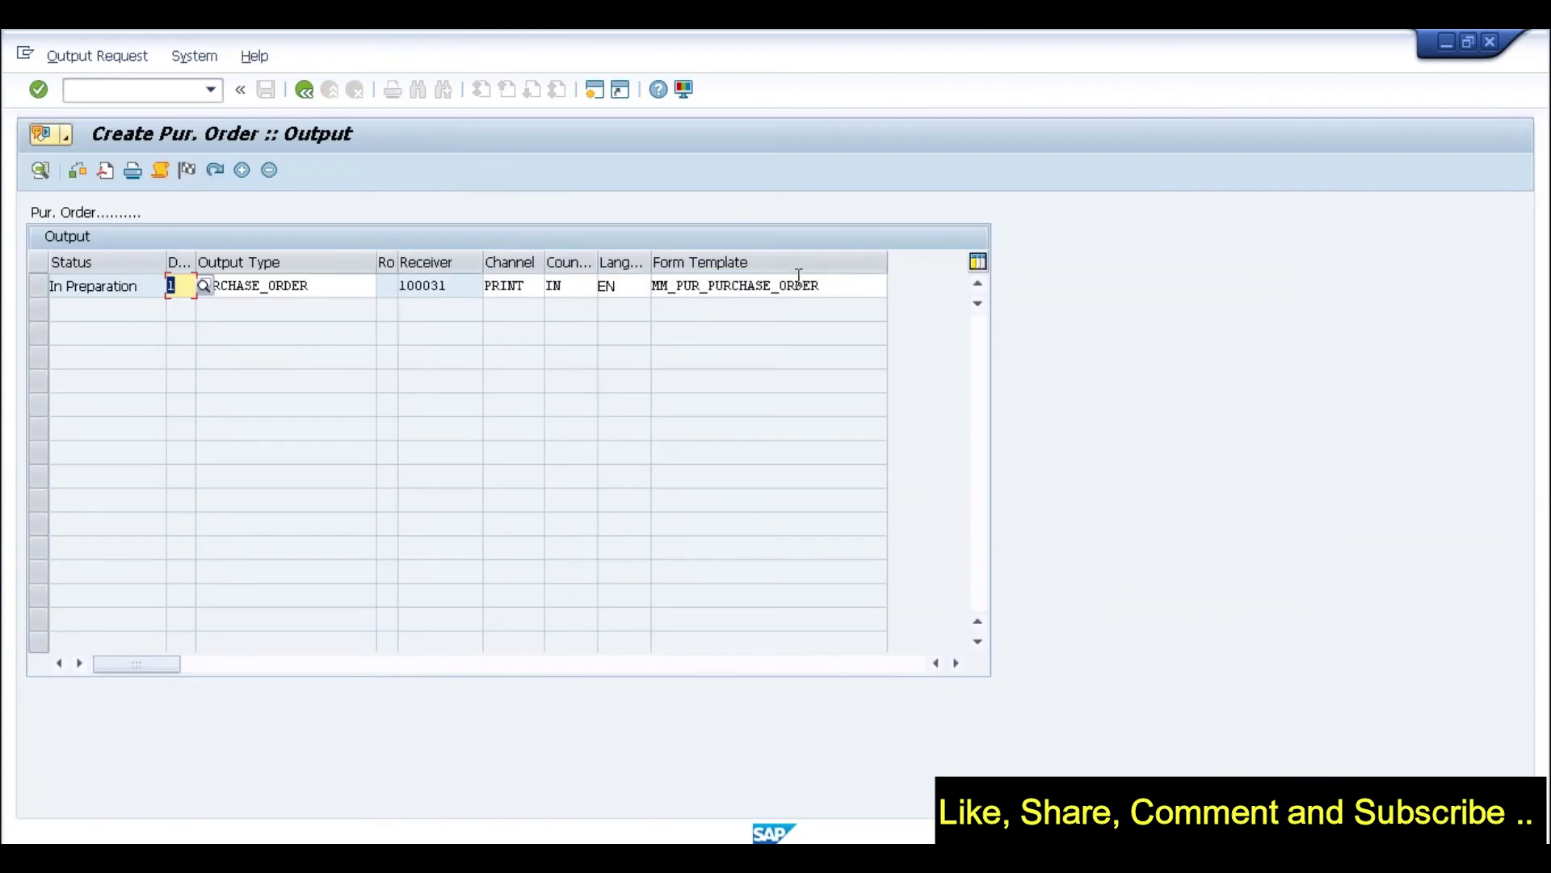
pyautogui.click(108, 171)
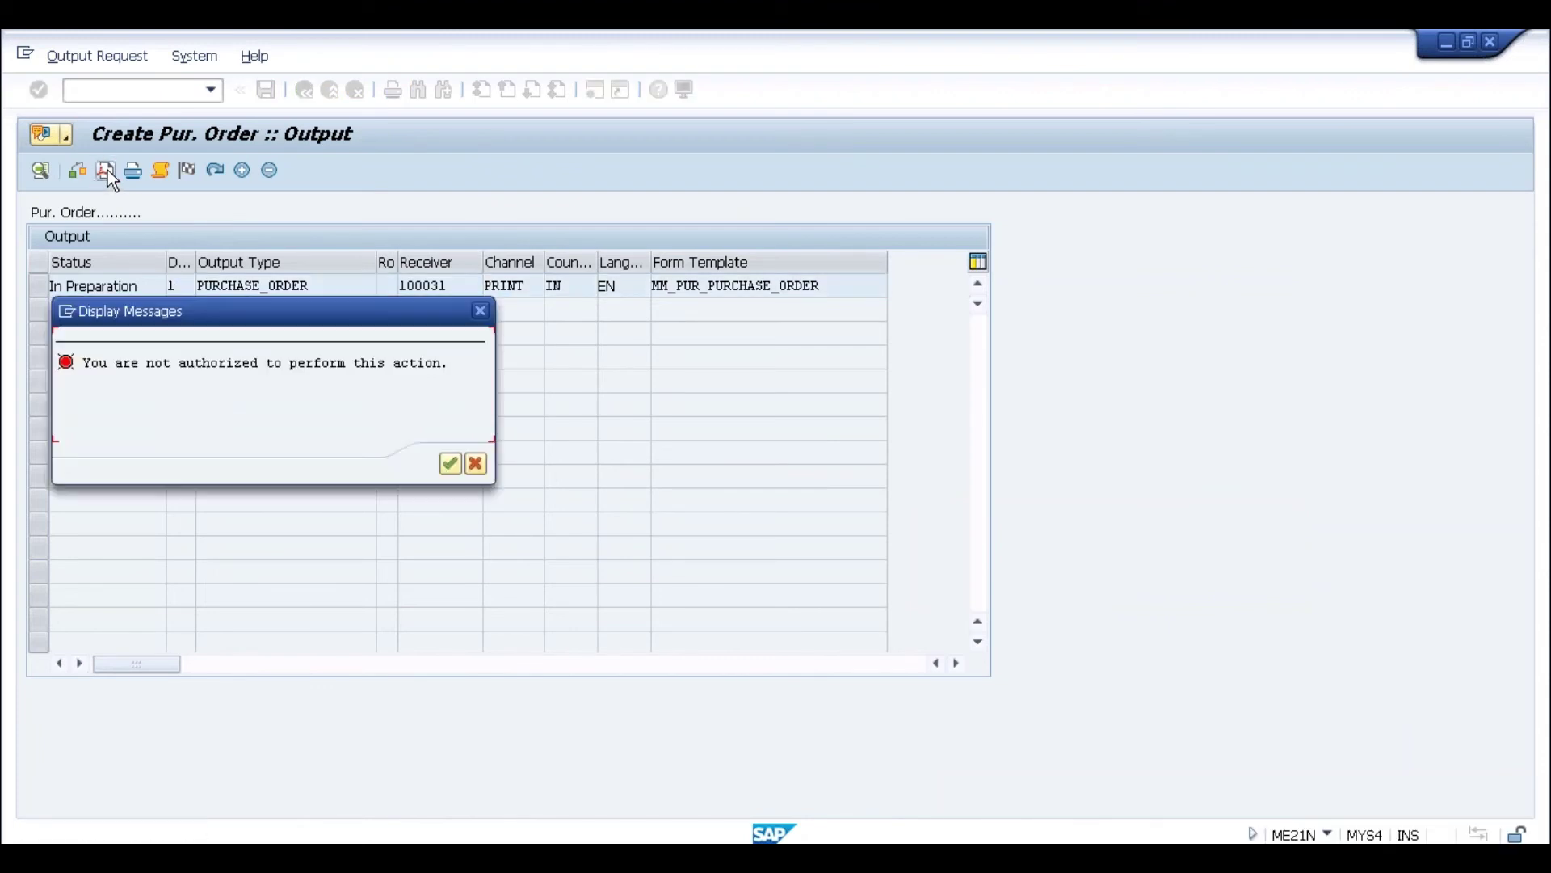
pyautogui.click(450, 463)
pyautogui.click(305, 89)
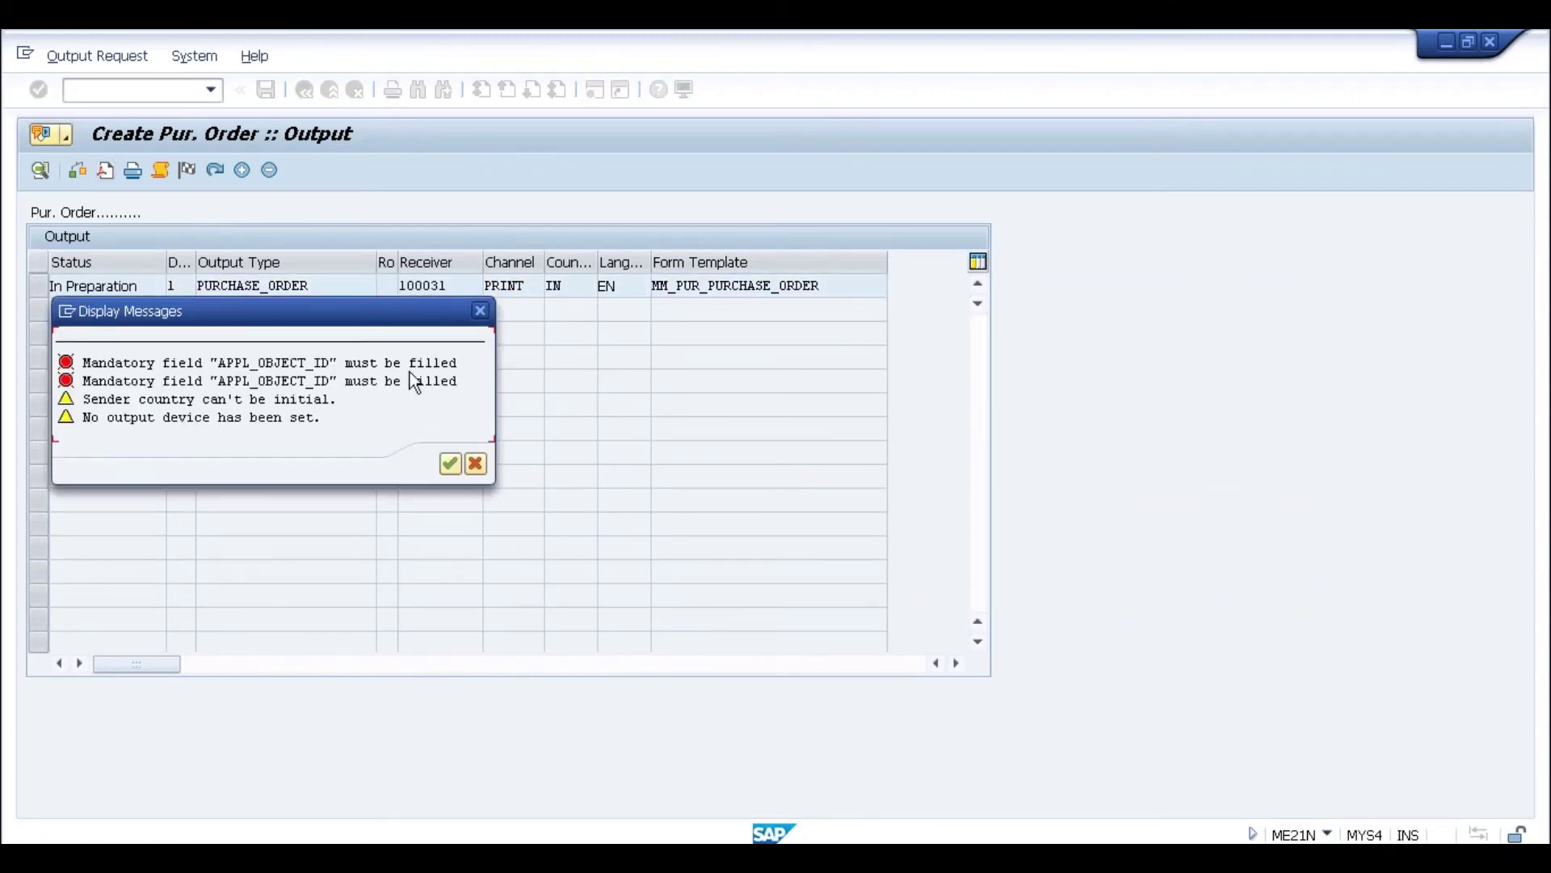
pyautogui.click(447, 461)
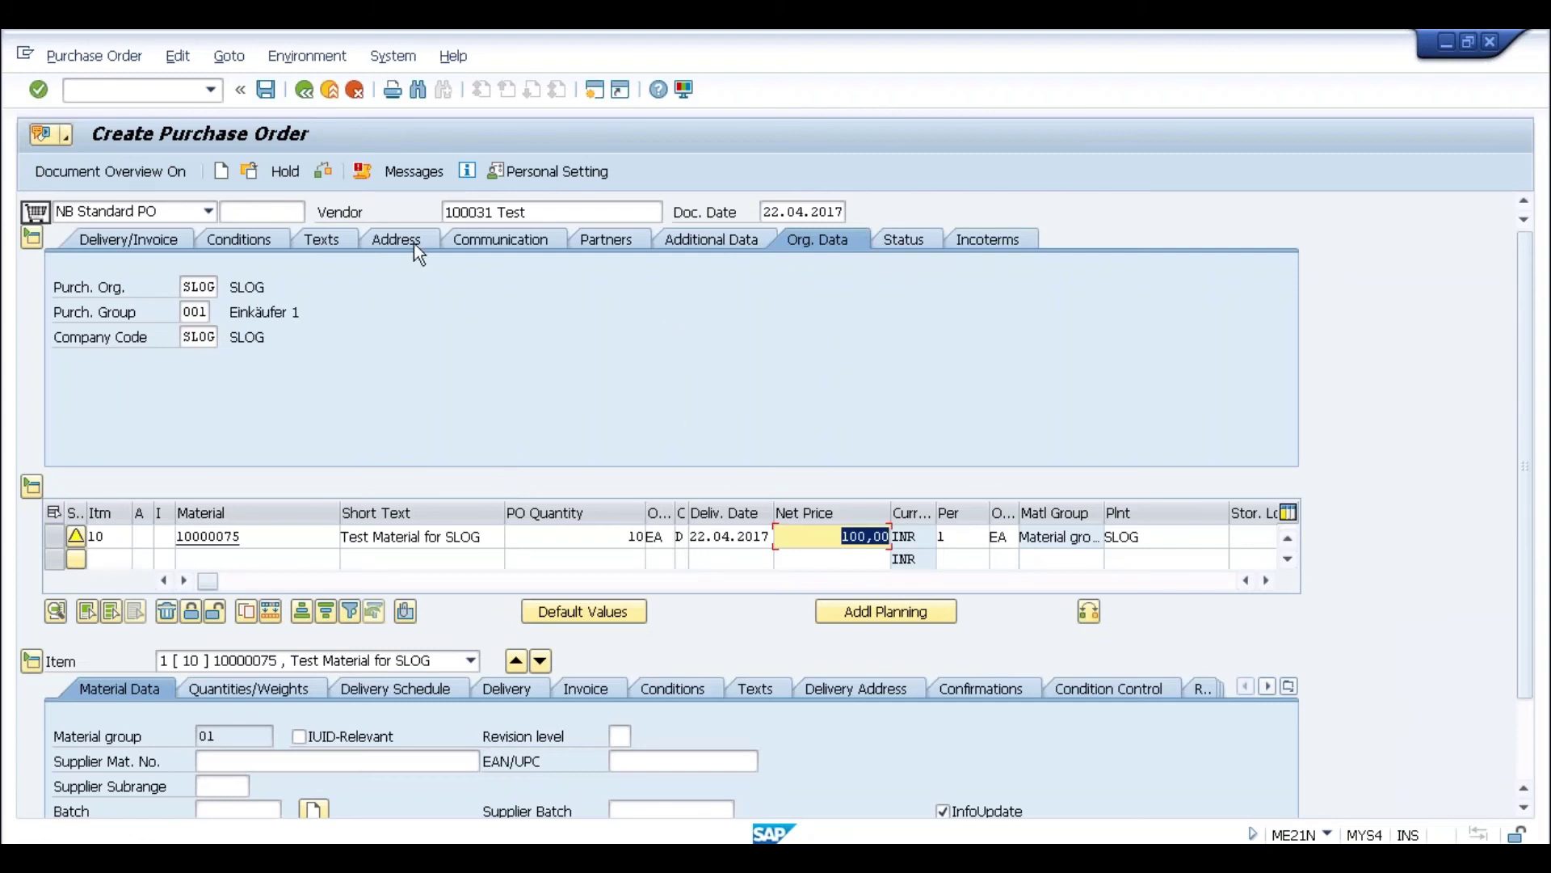
# - Review the output item once more and return to the purchase order
pyautogui.click(399, 176)
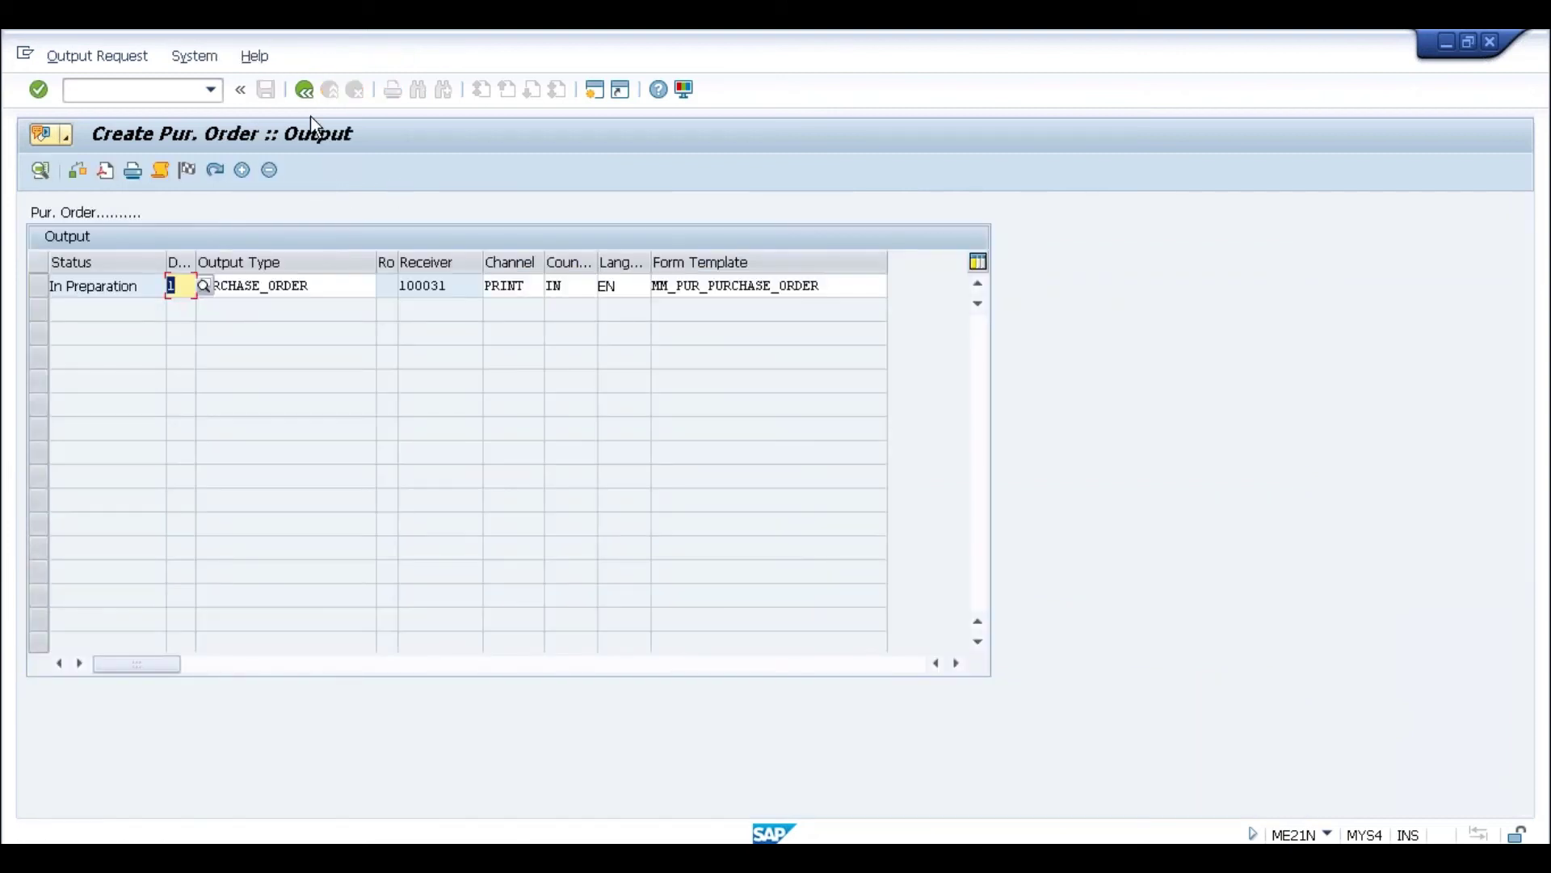
pyautogui.click(305, 91)
pyautogui.click(447, 462)
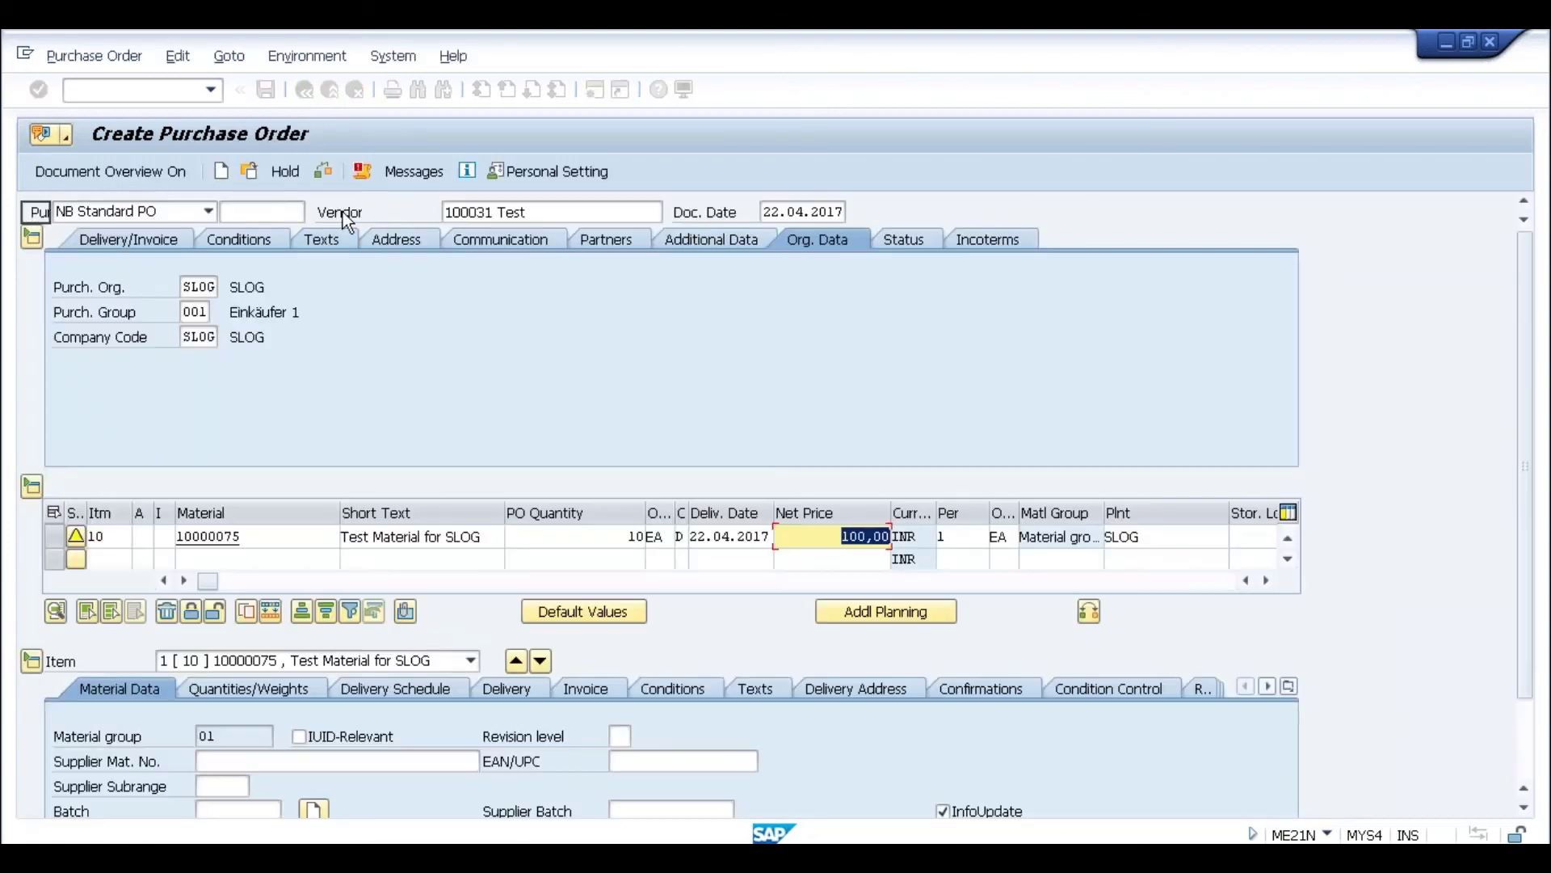
# - Save the purchase order and display the saved order
pyautogui.click(269, 94)
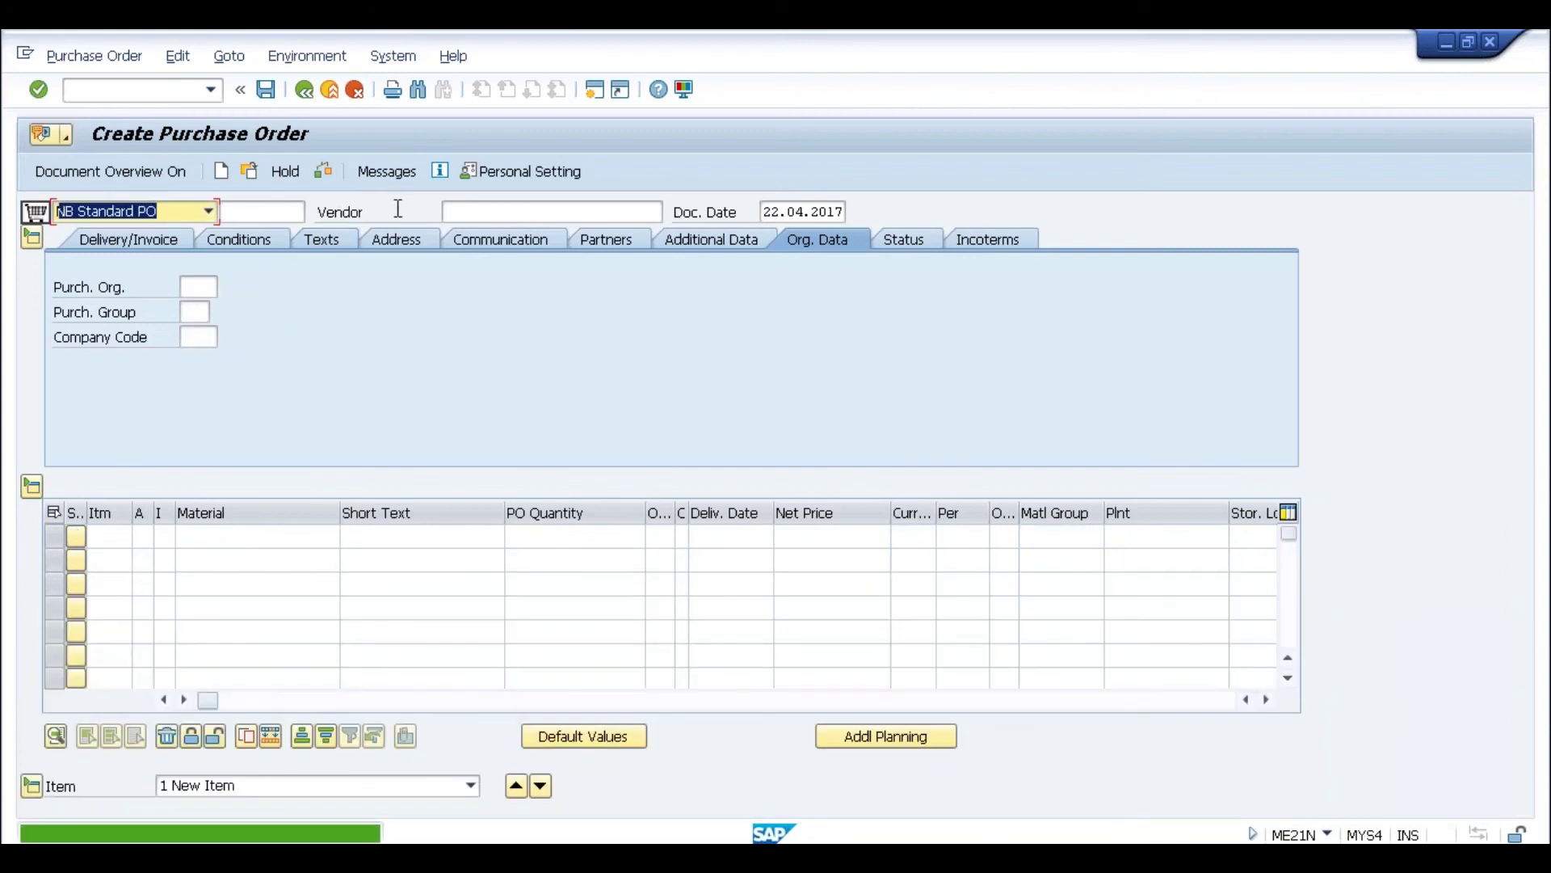
pyautogui.click(249, 171)
pyautogui.click(273, 439)
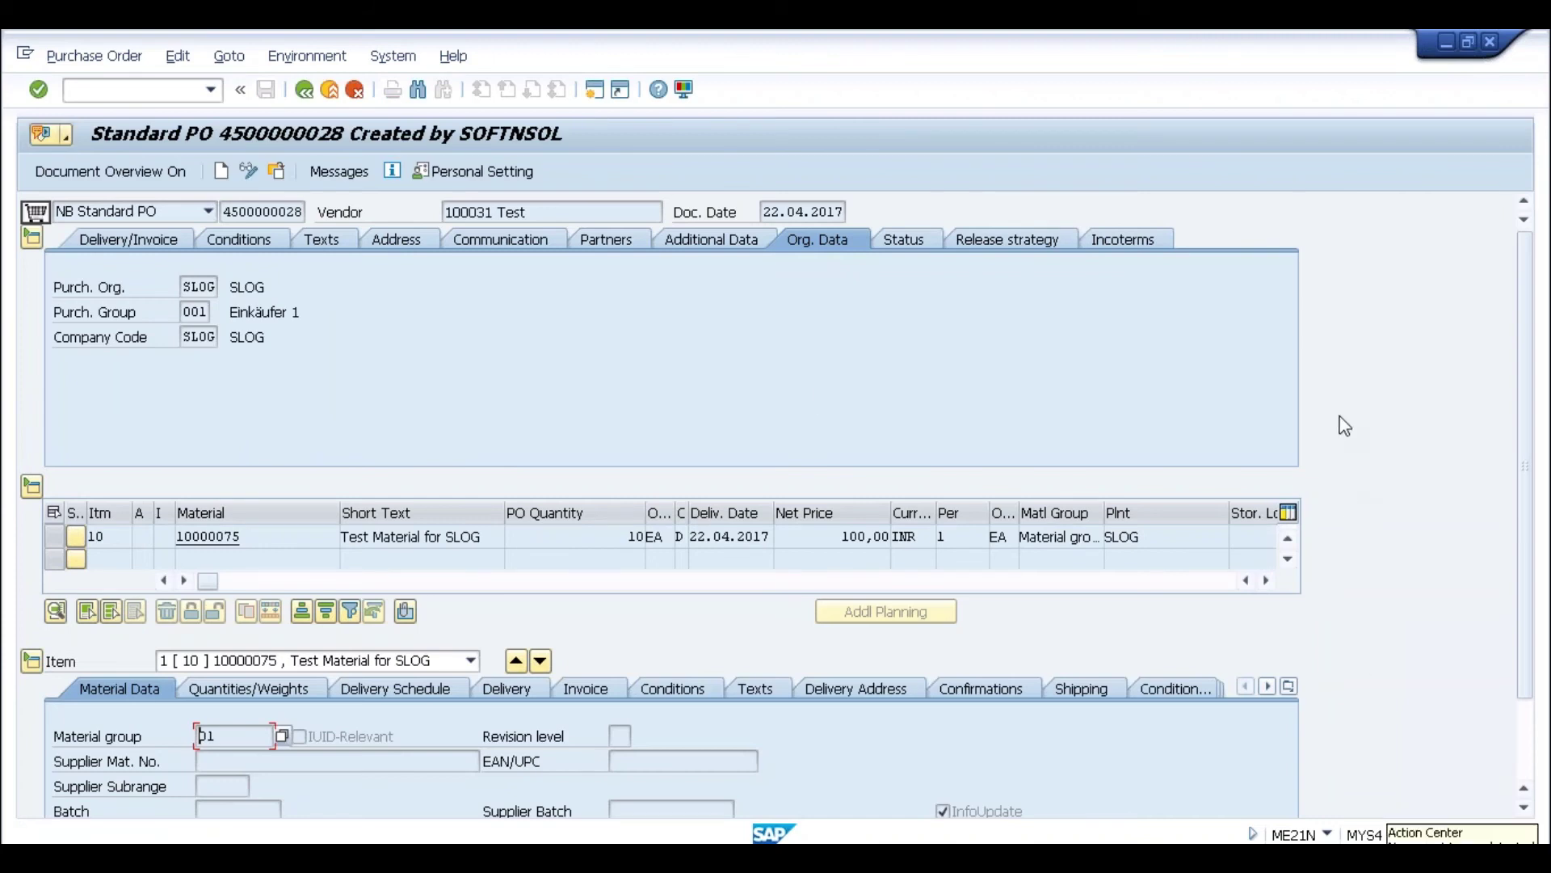
# - Check the output screen of the saved purchase order and exit to the SAP Easy Access menu
pyautogui.click(329, 181)
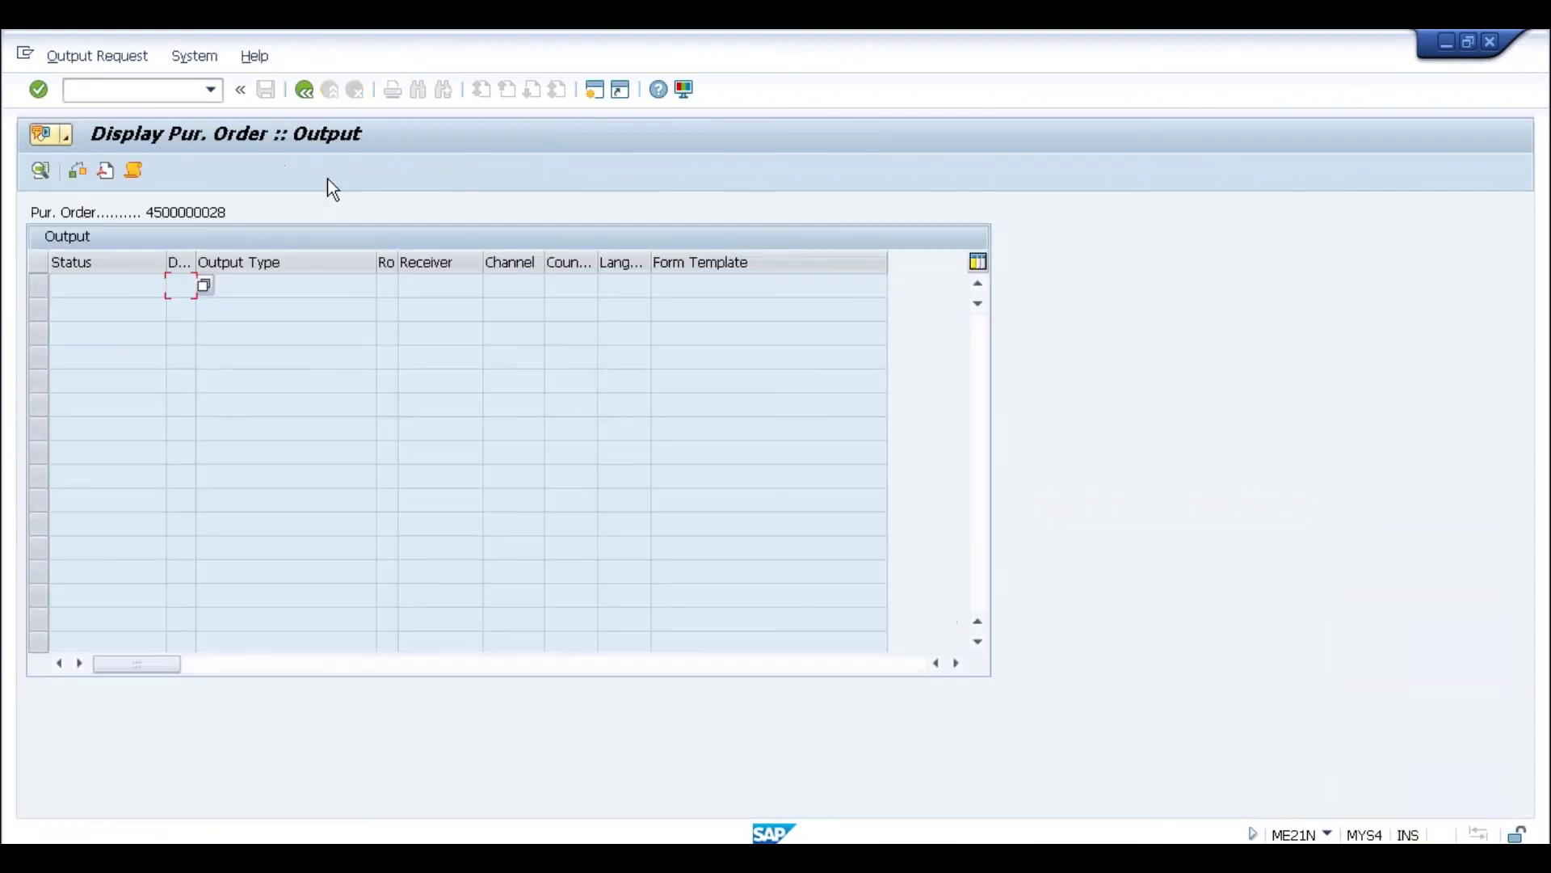
pyautogui.click(312, 91)
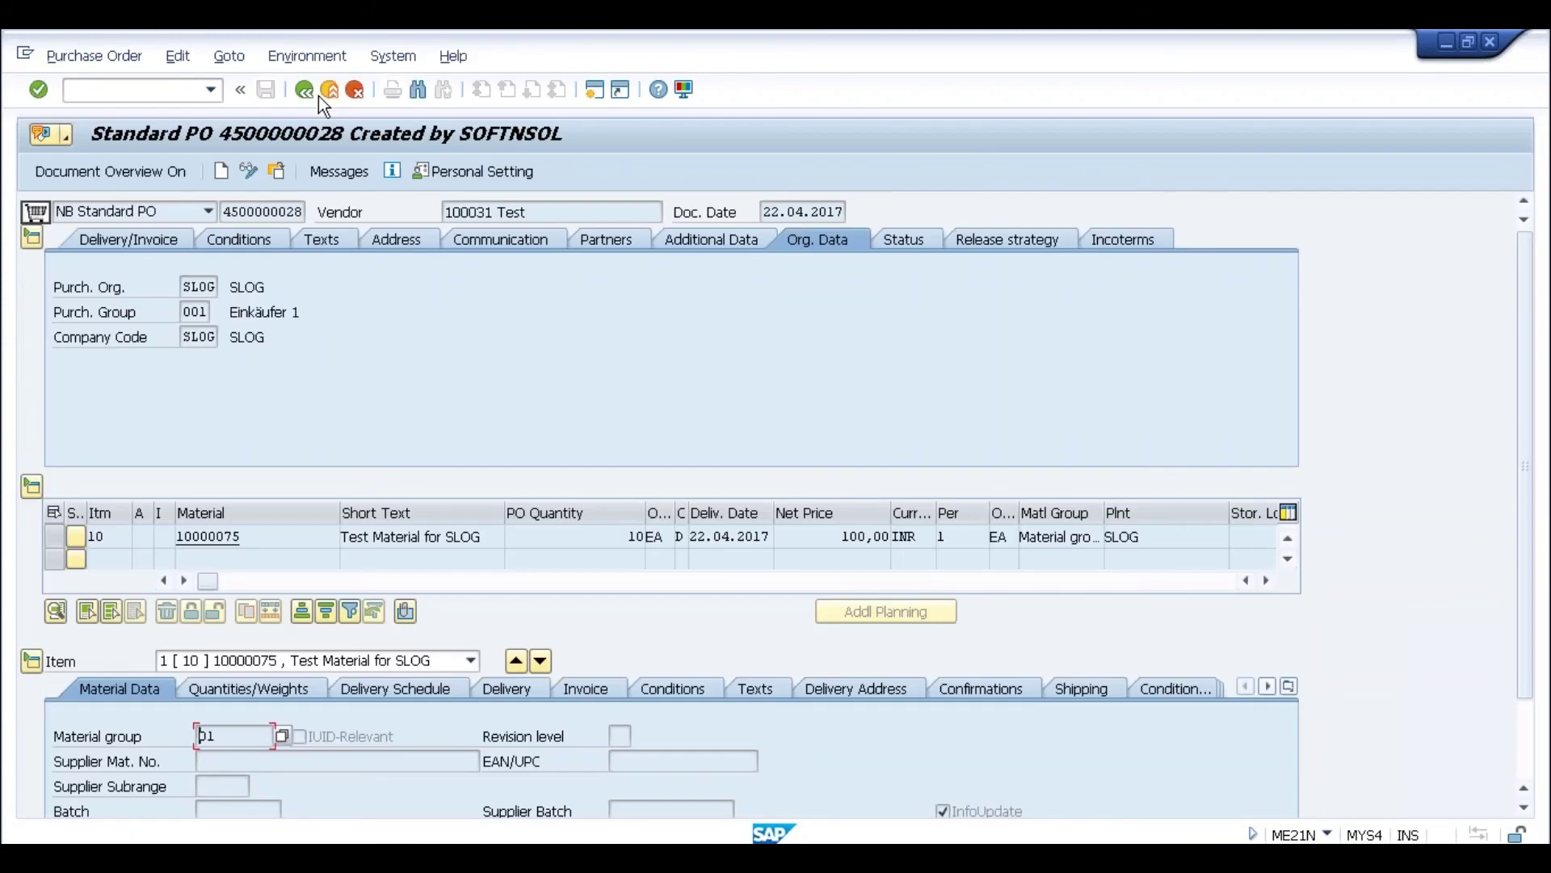
pyautogui.click(356, 89)
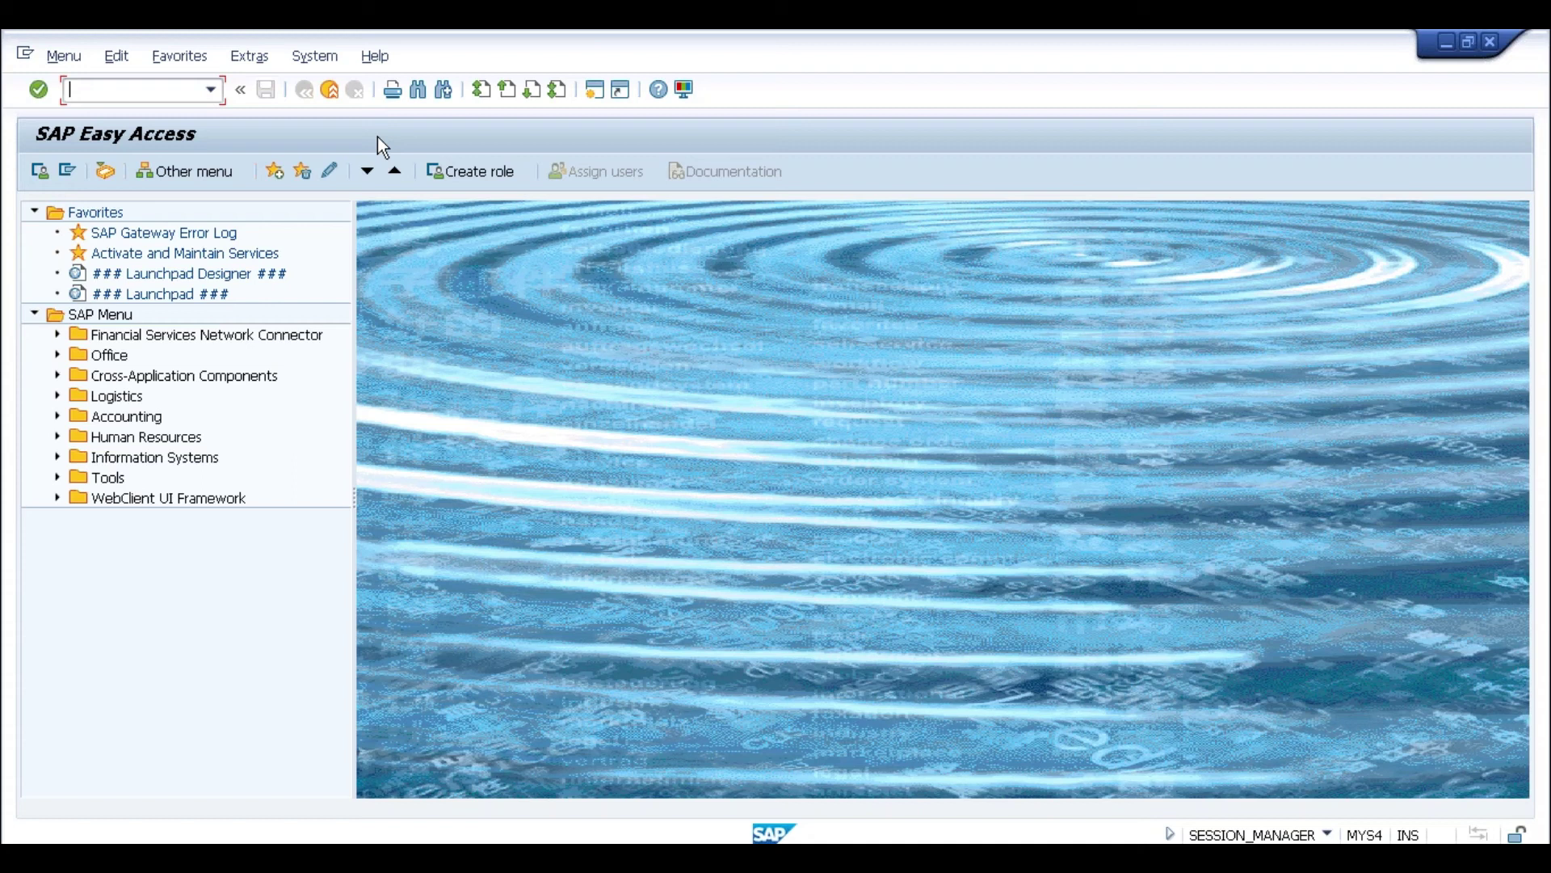
# - Open the SAP Reference IMG through transaction SPRO and expand Output Control under Cross-Application Components
pyautogui.write('spro')
pyautogui.press('Return')
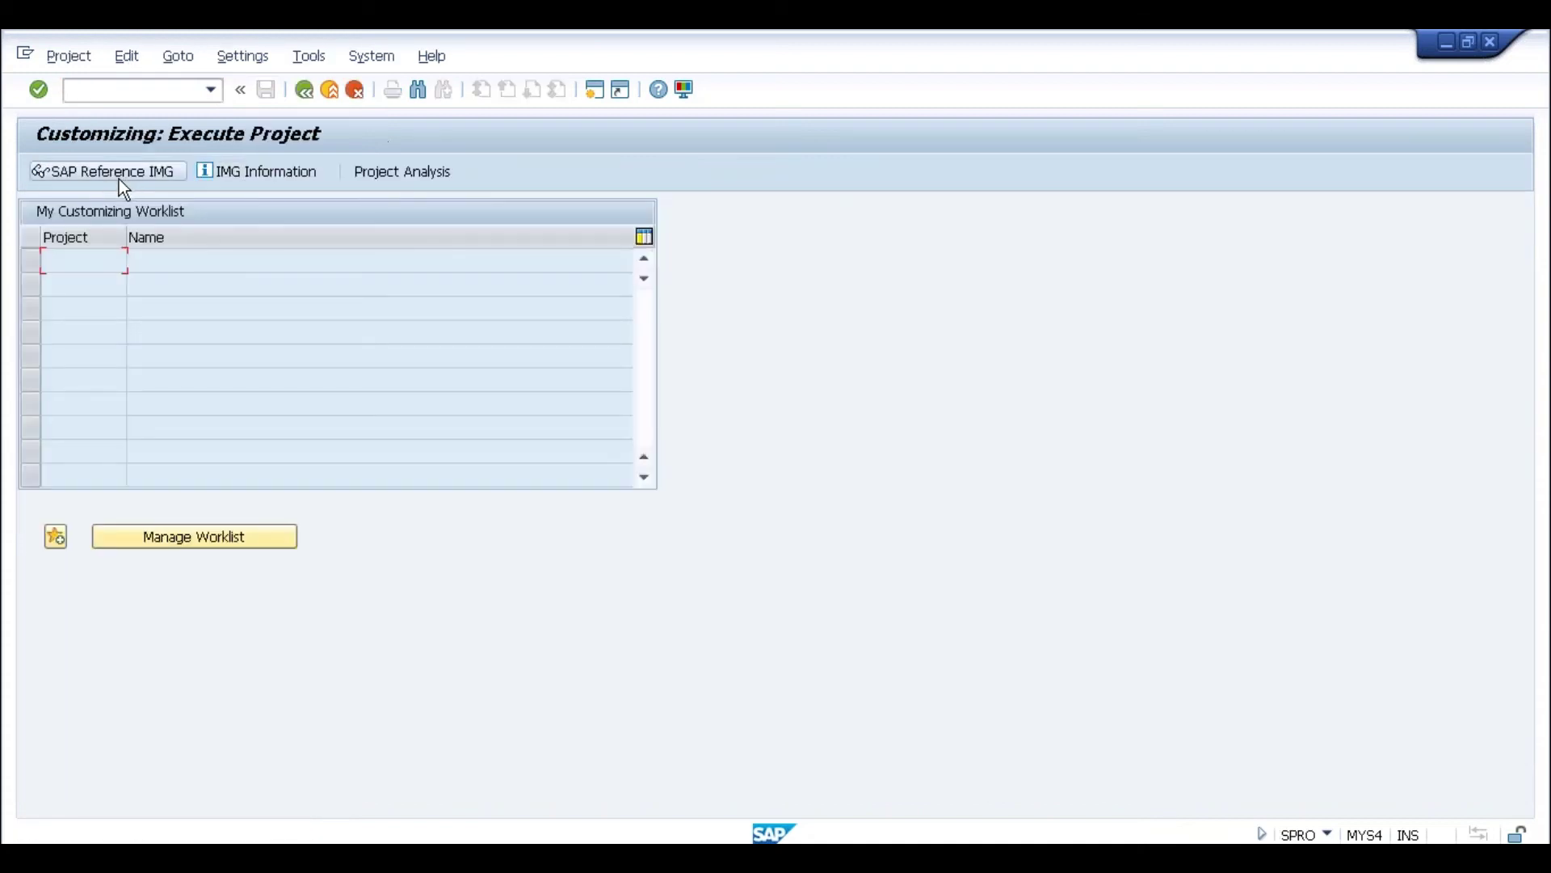
pyautogui.click(118, 178)
pyautogui.click(55, 334)
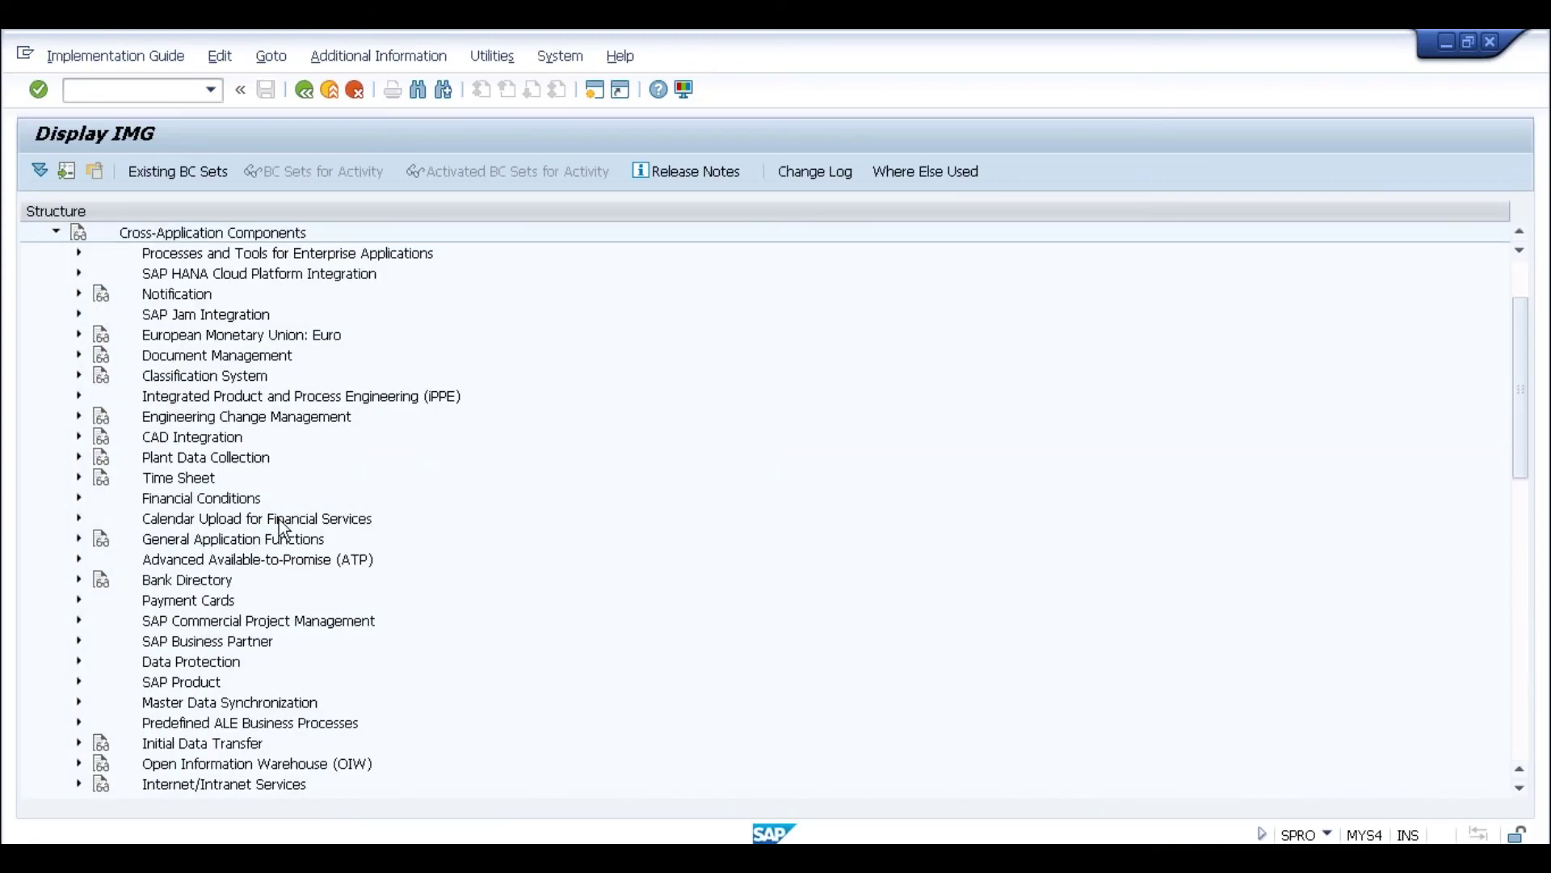
pyautogui.scroll(-2, 259, 533)
pyautogui.scroll(-2, 279, 517)
pyautogui.click(80, 681)
pyautogui.scroll(-2, 327, 656)
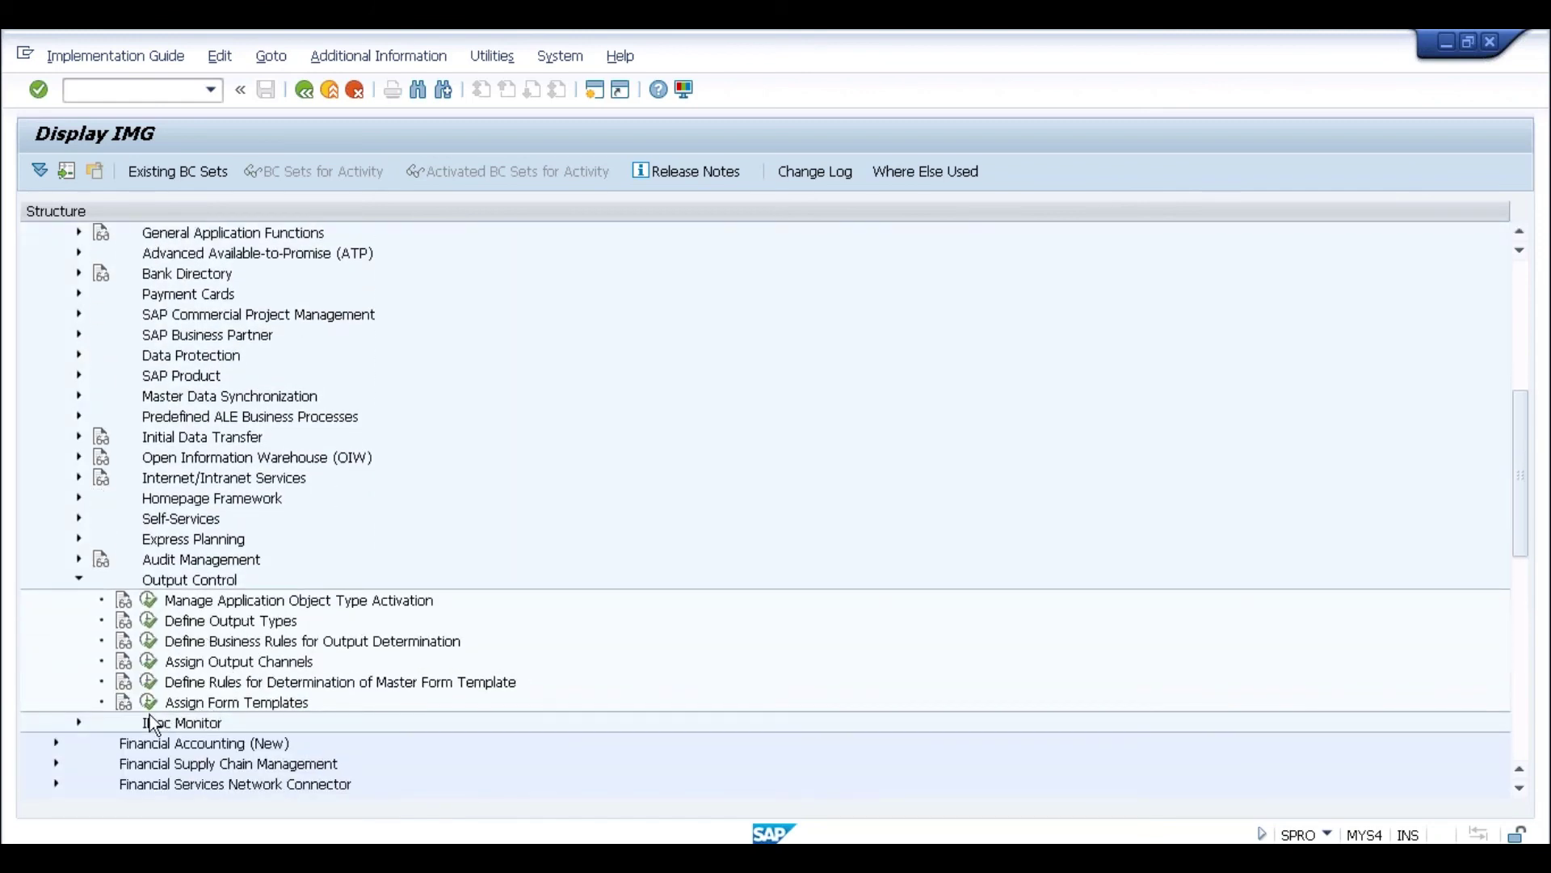
# - Review the purchase order's form template and program in Assign Form Templates, and return to the IMG structure
pyautogui.click(184, 704)
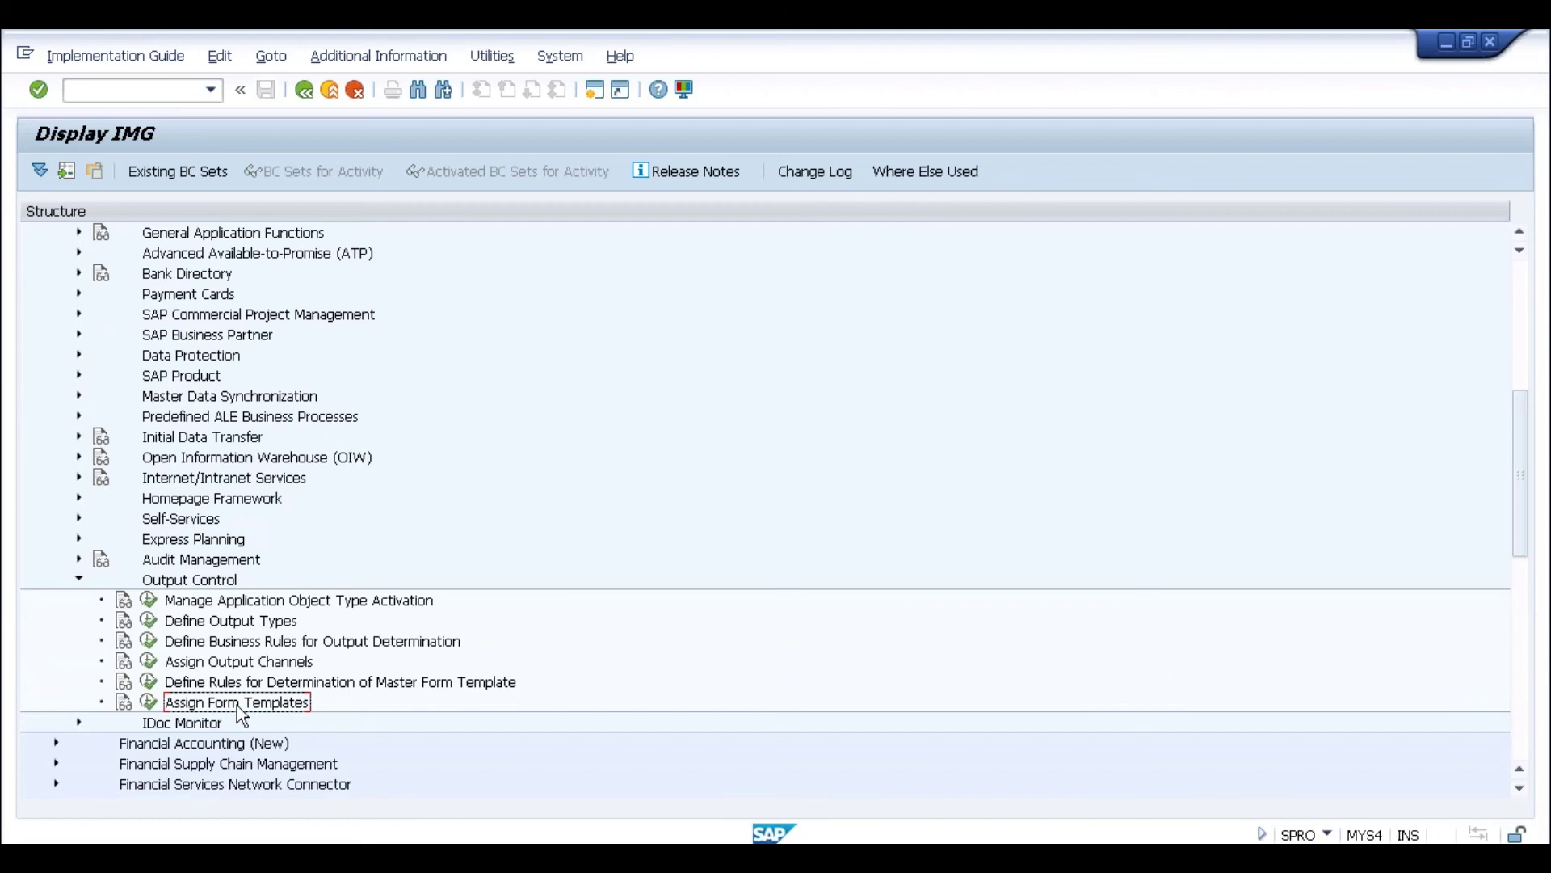
pyautogui.click(148, 703)
pyautogui.click(488, 306)
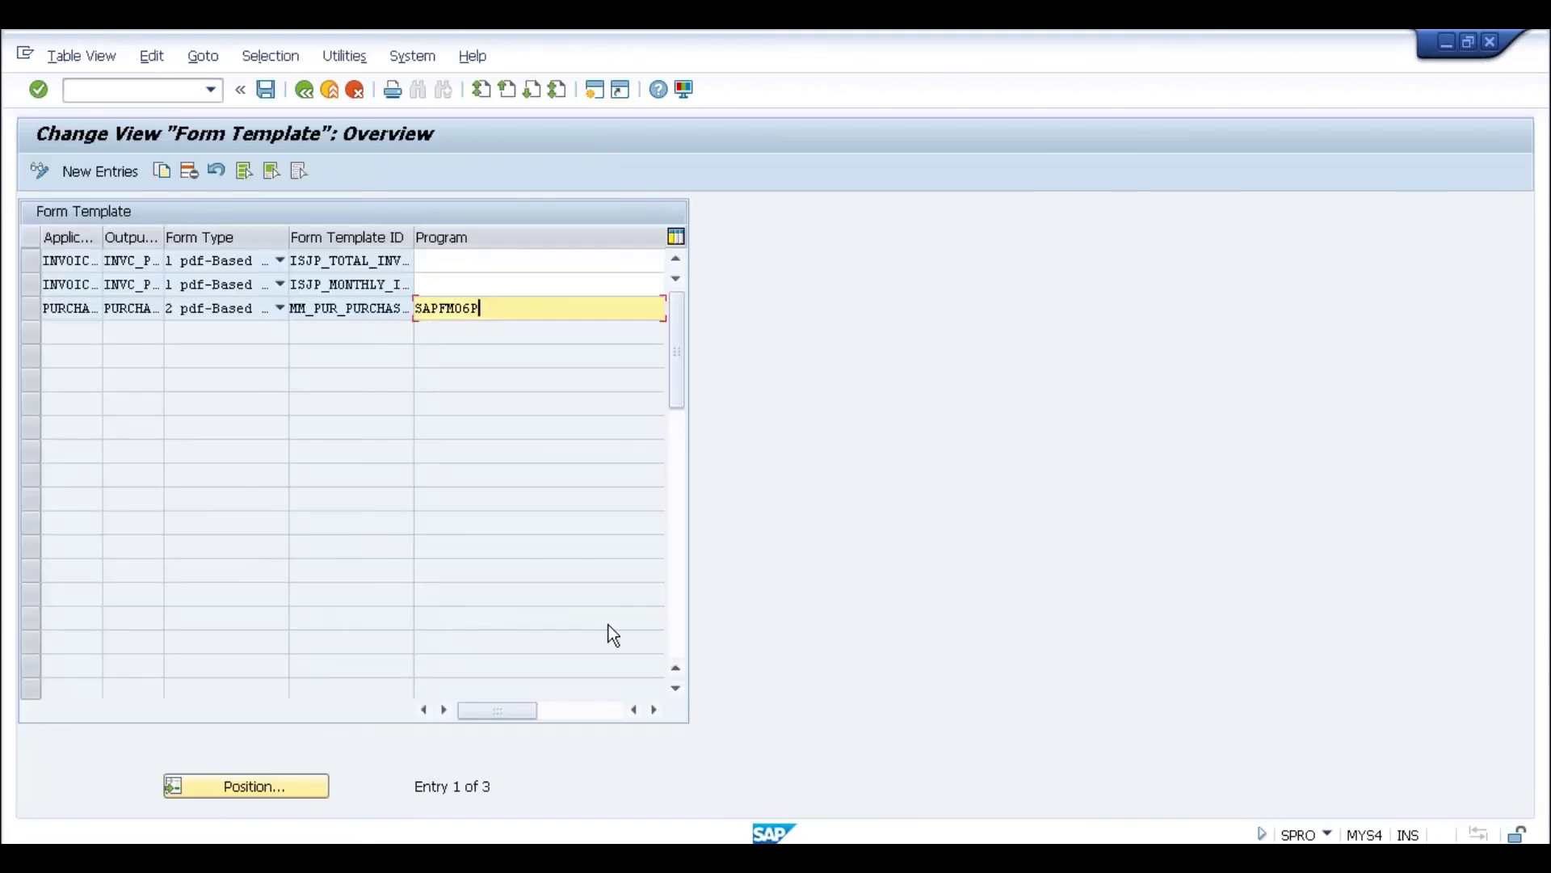
pyautogui.click(655, 710)
pyautogui.click(525, 317)
pyautogui.click(424, 709)
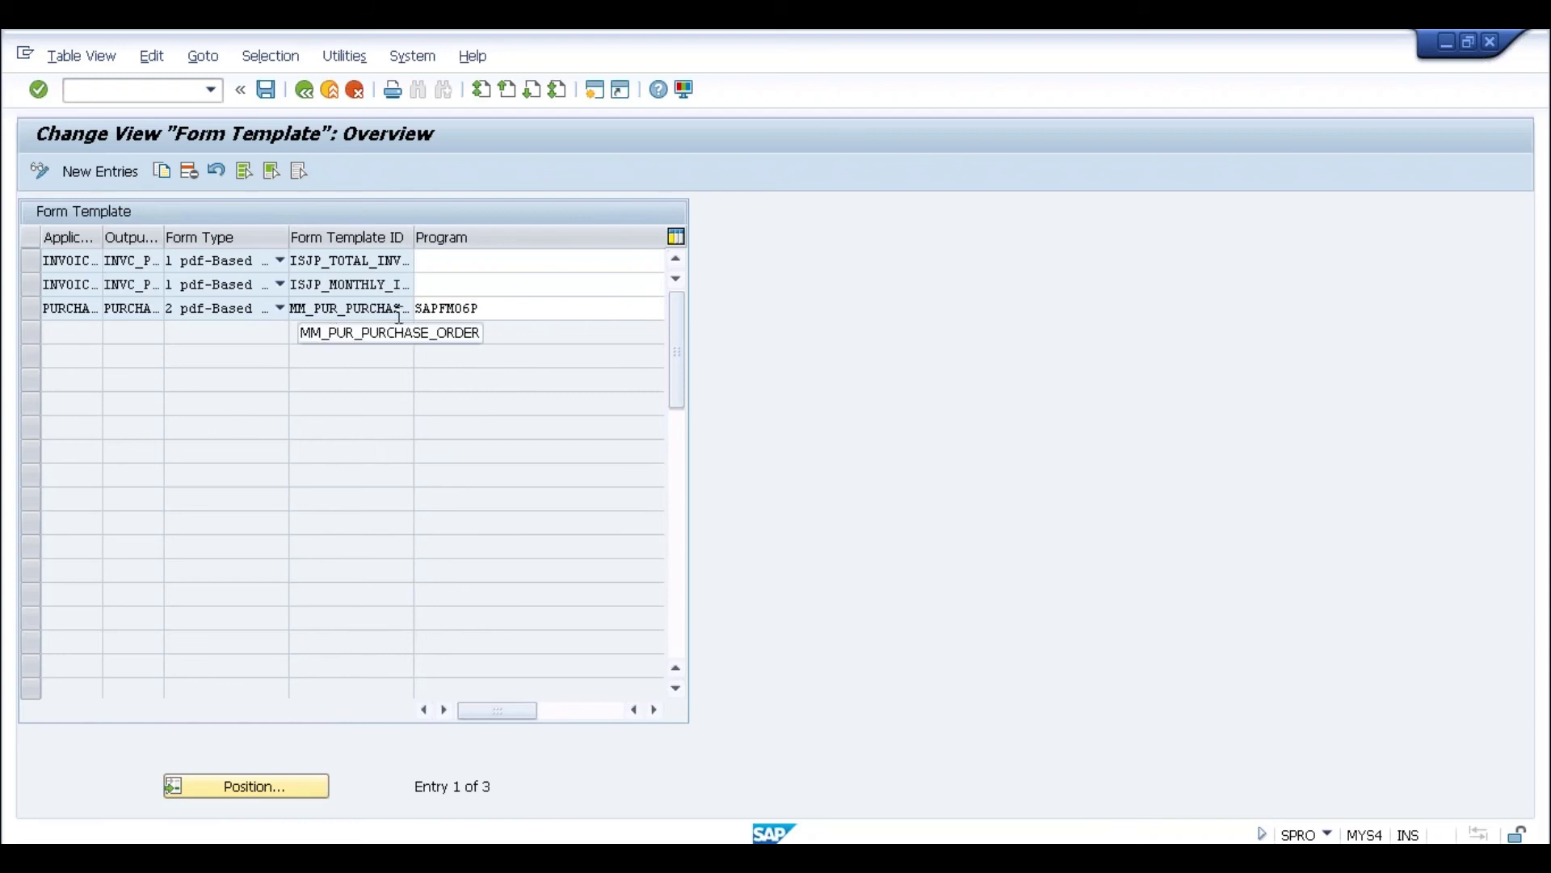
pyautogui.click(306, 90)
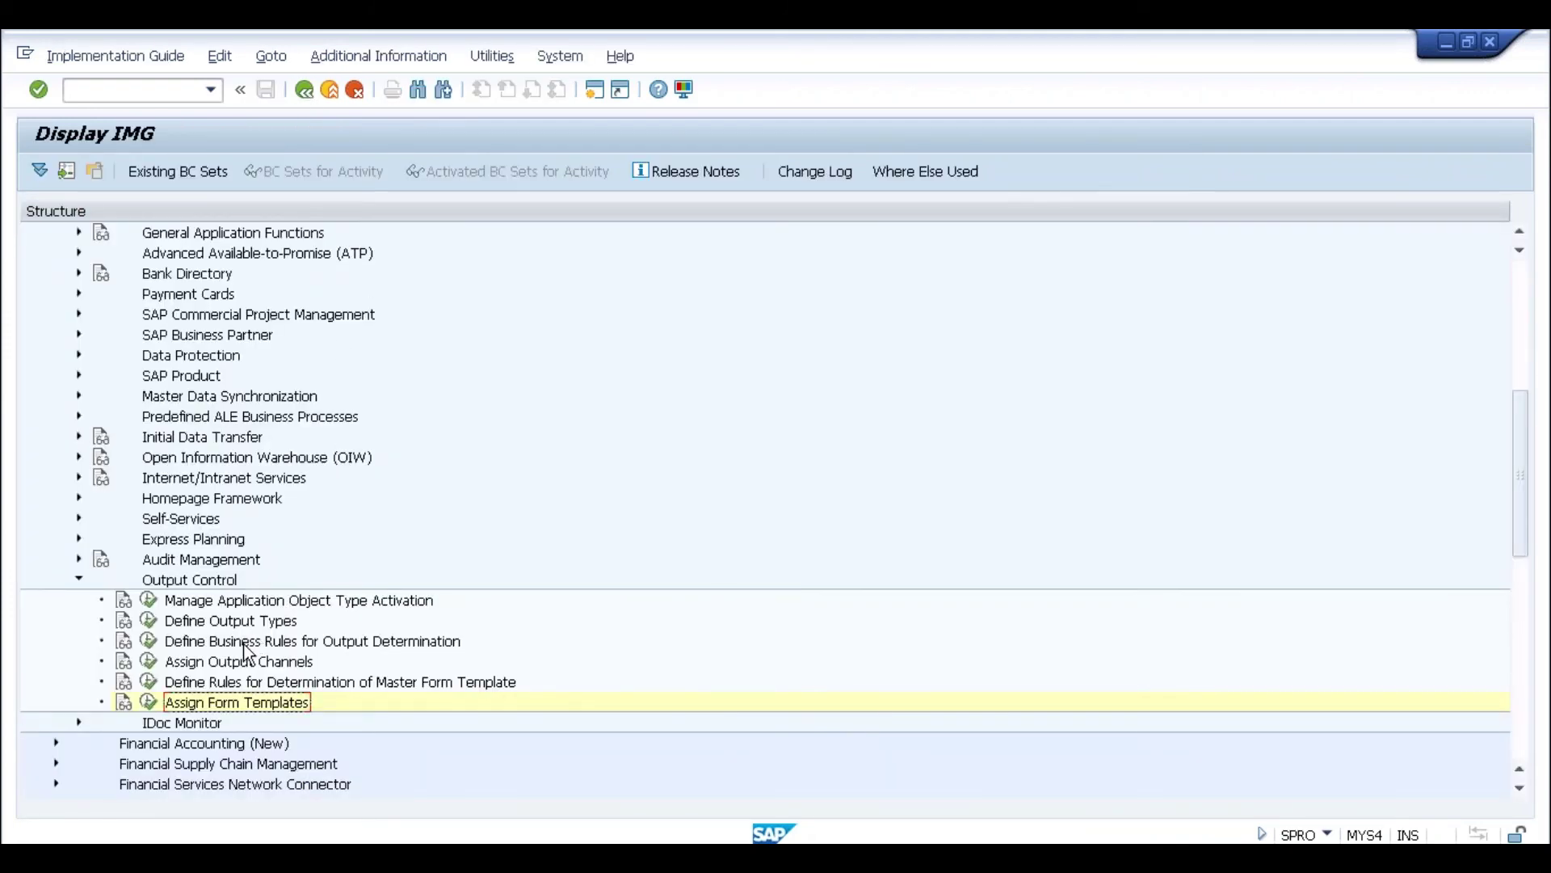
# - Review the channel of the purchase order output type in Assign Output Channels, and exit the customizing screens
pyautogui.click(263, 667)
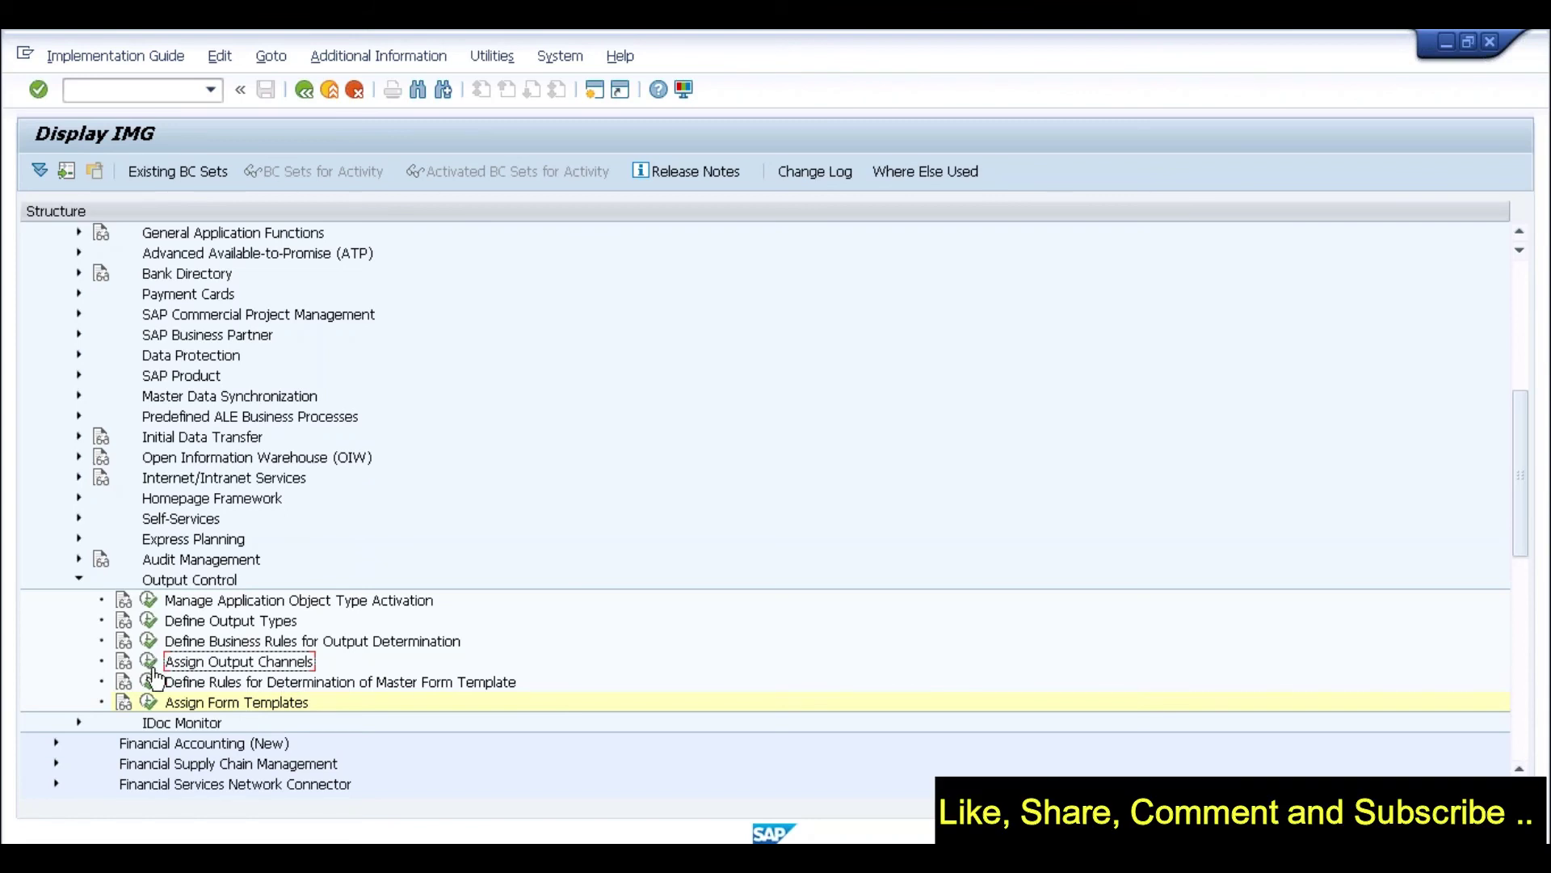
pyautogui.click(151, 666)
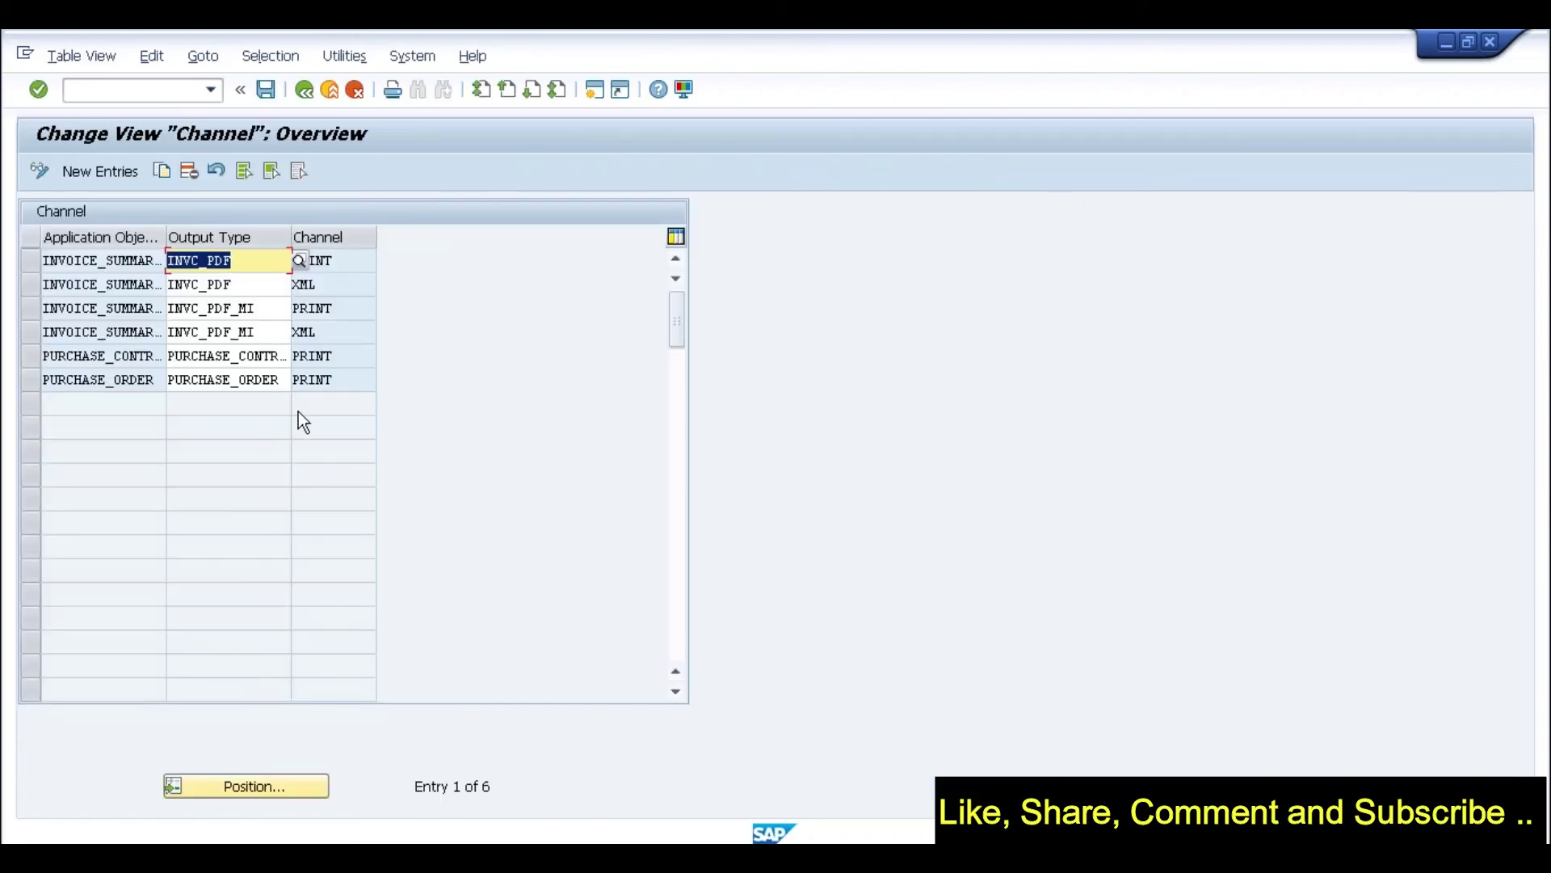
pyautogui.click(338, 379)
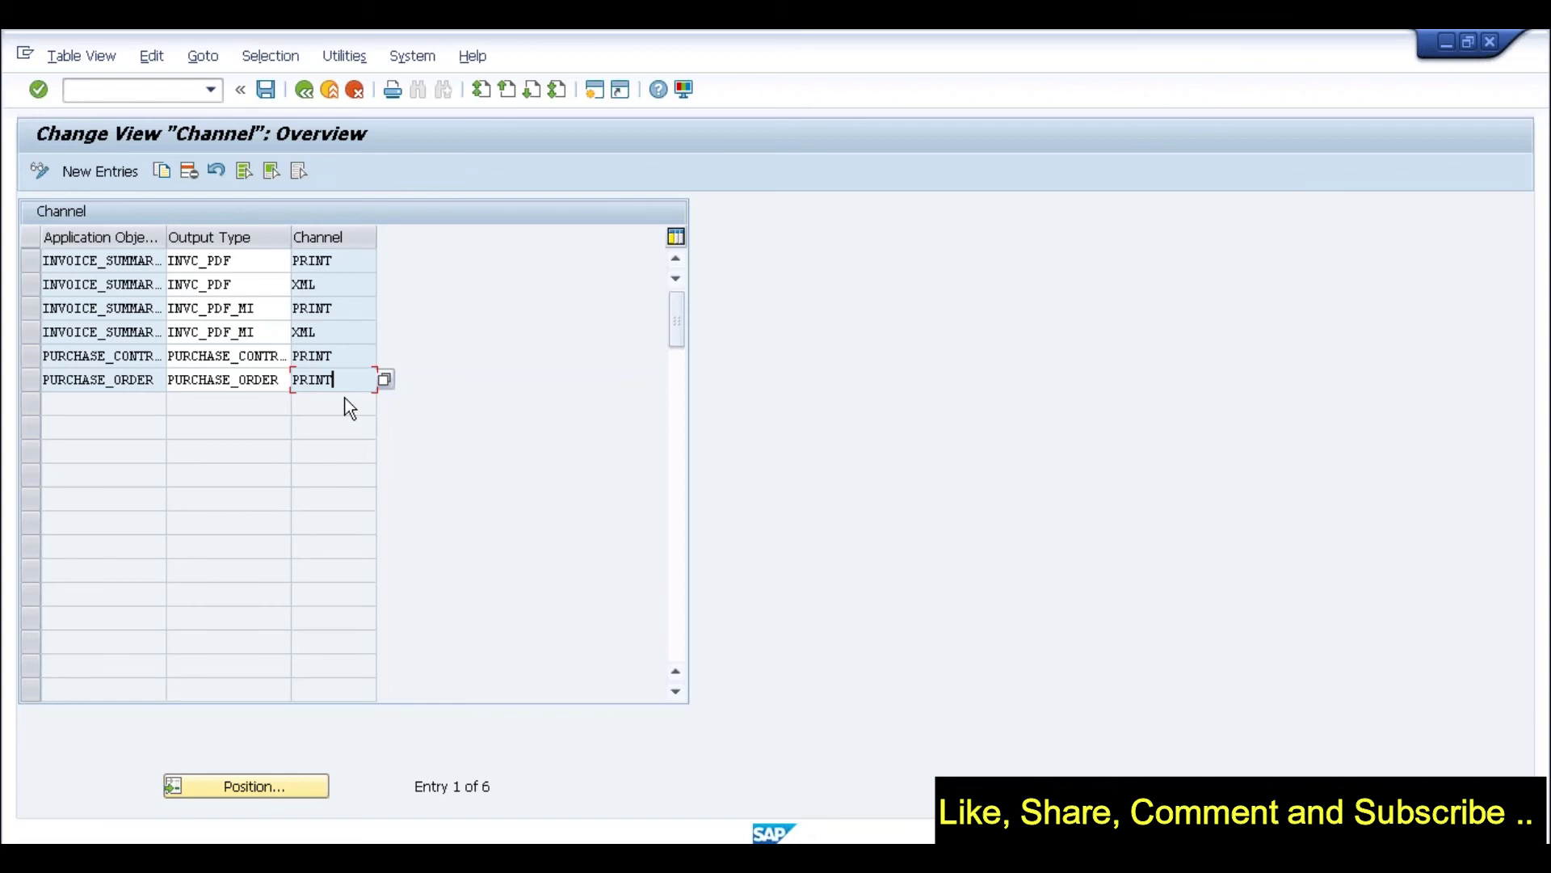
pyautogui.click(328, 94)
pyautogui.click(338, 99)
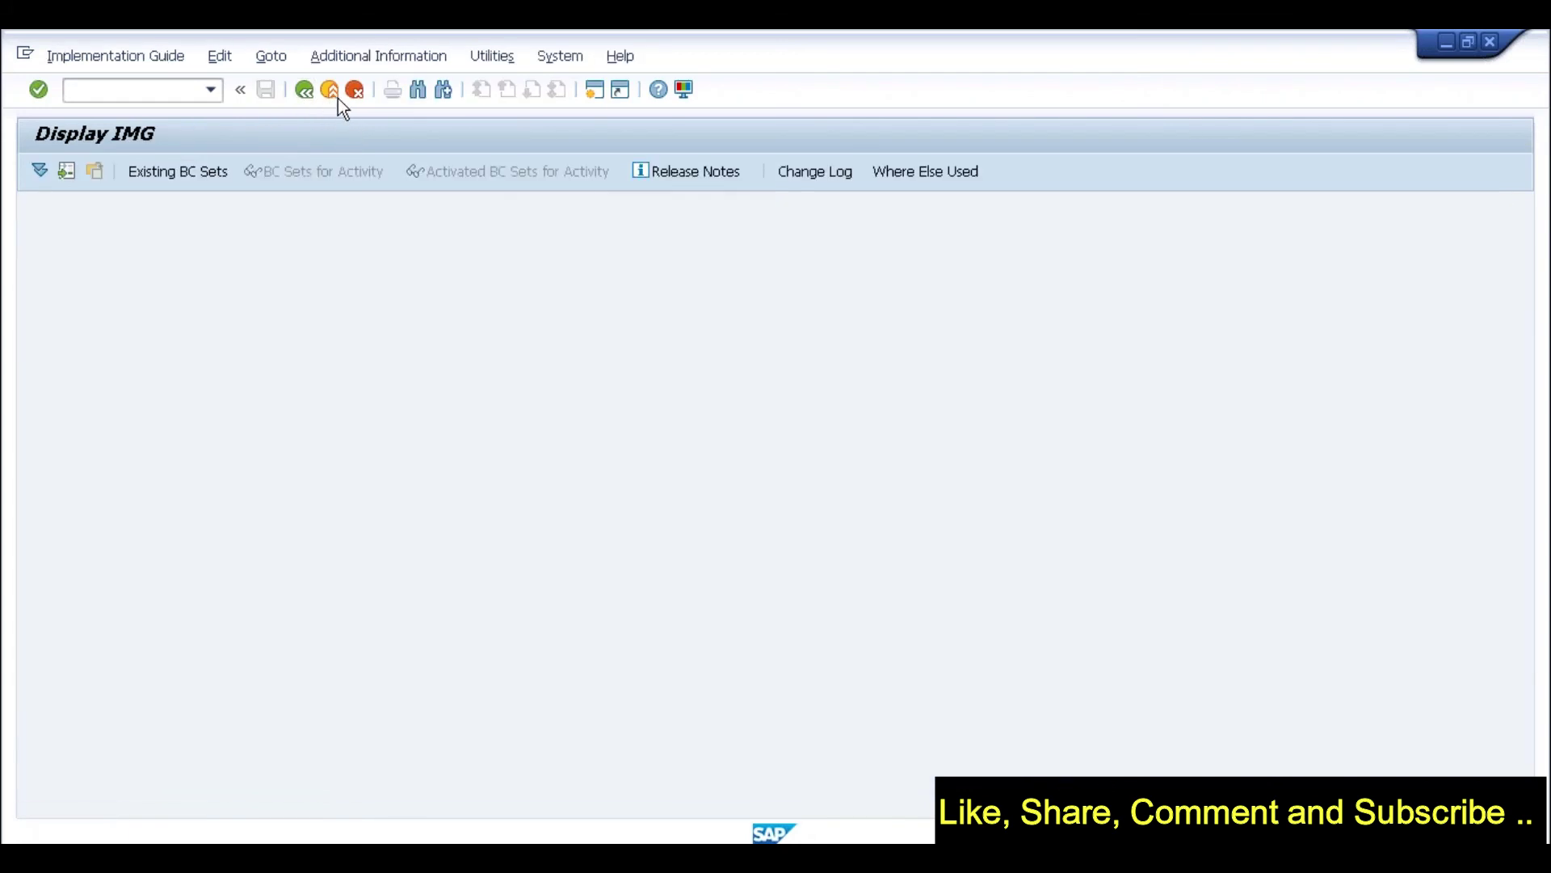
pyautogui.click(338, 99)
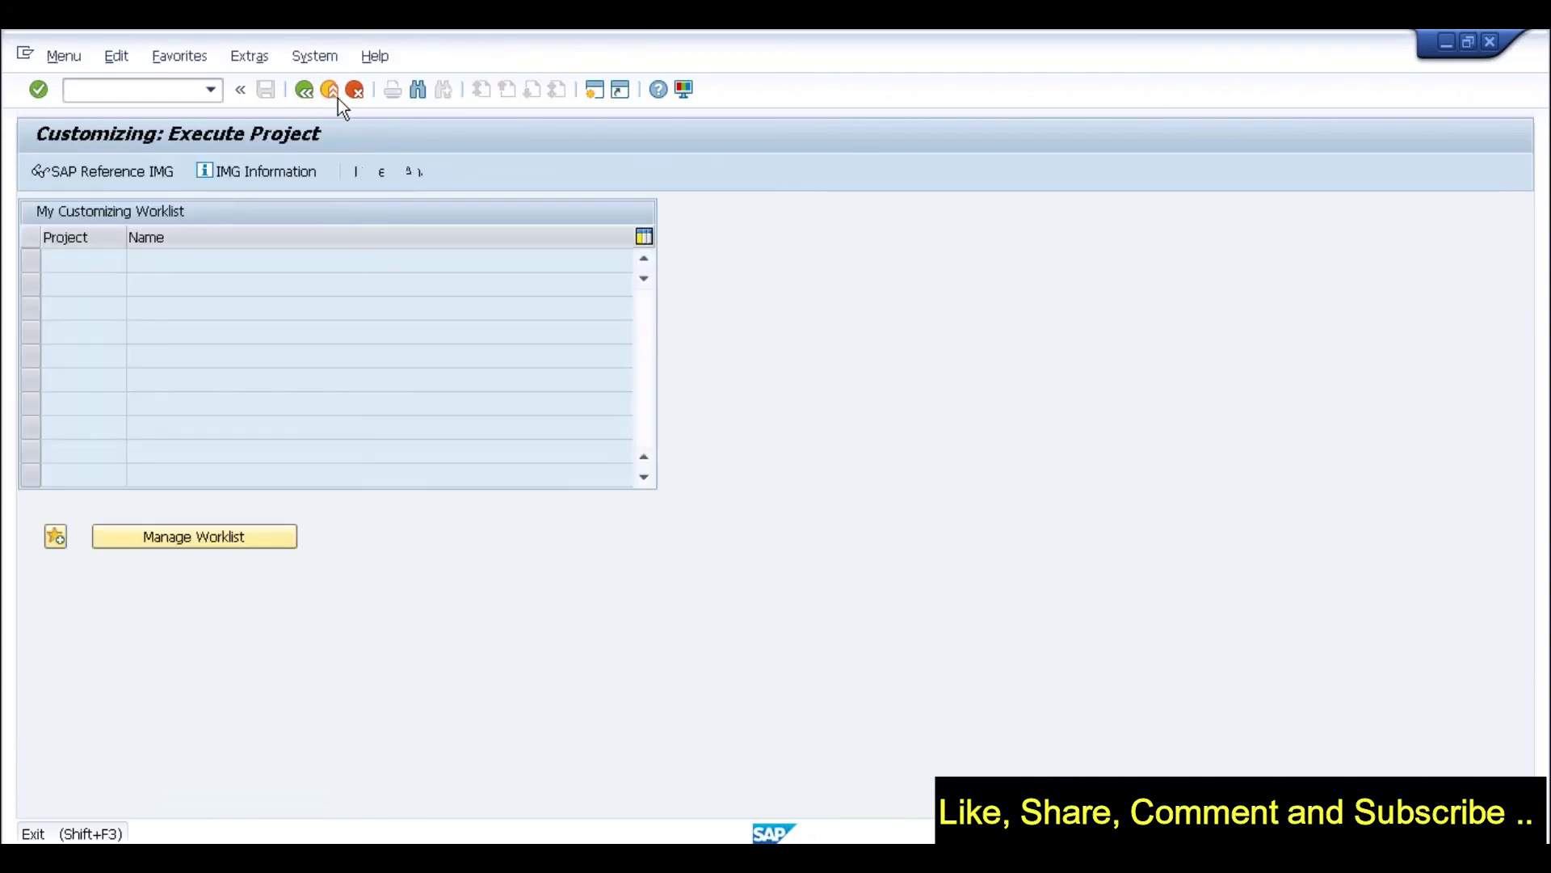